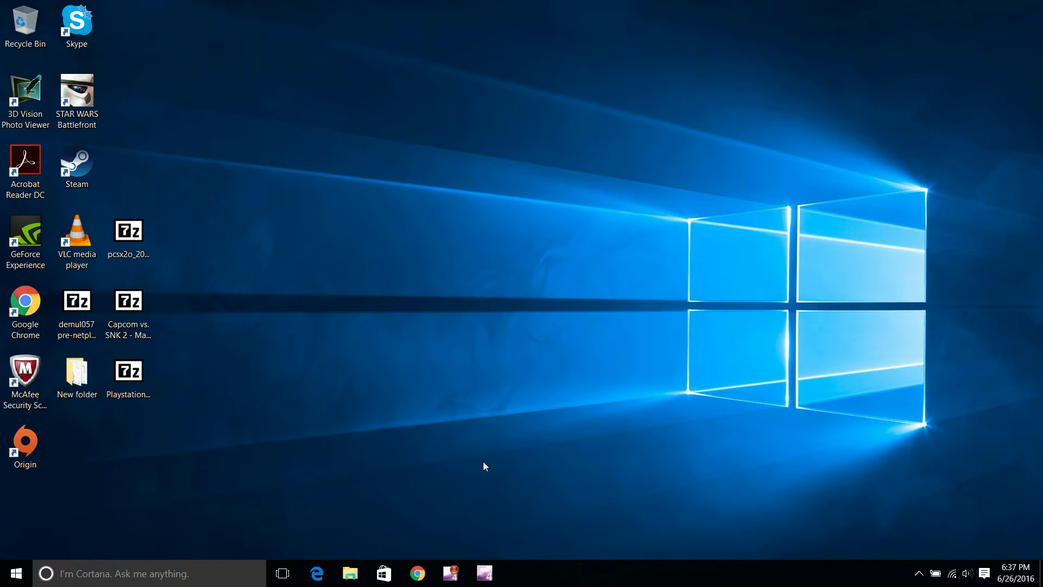
Open the Capcom vs SNK 2 Discord #general channel in Chrome and bring up its linked online play guide.
{"action": "left_click", "coordinate": [417, 573]}
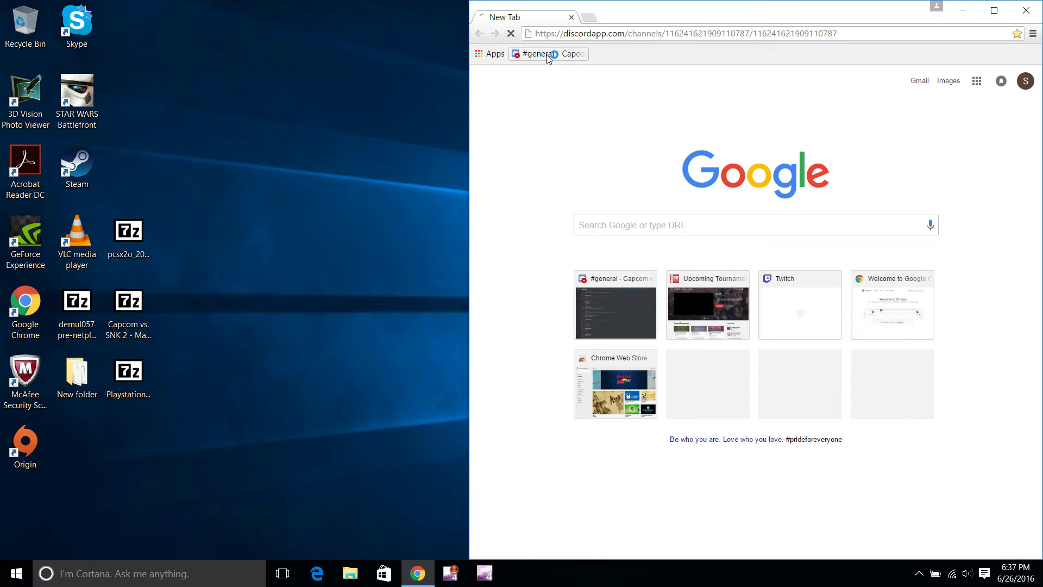
{"action": "left_click", "coordinate": [547, 53]}
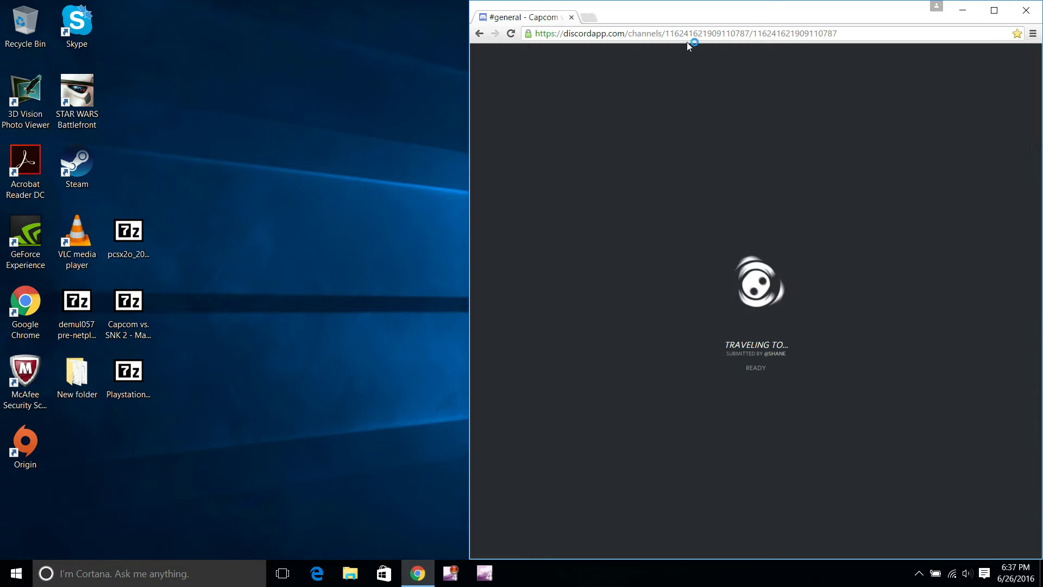
{"action": "left_click", "coordinate": [1005, 10]}
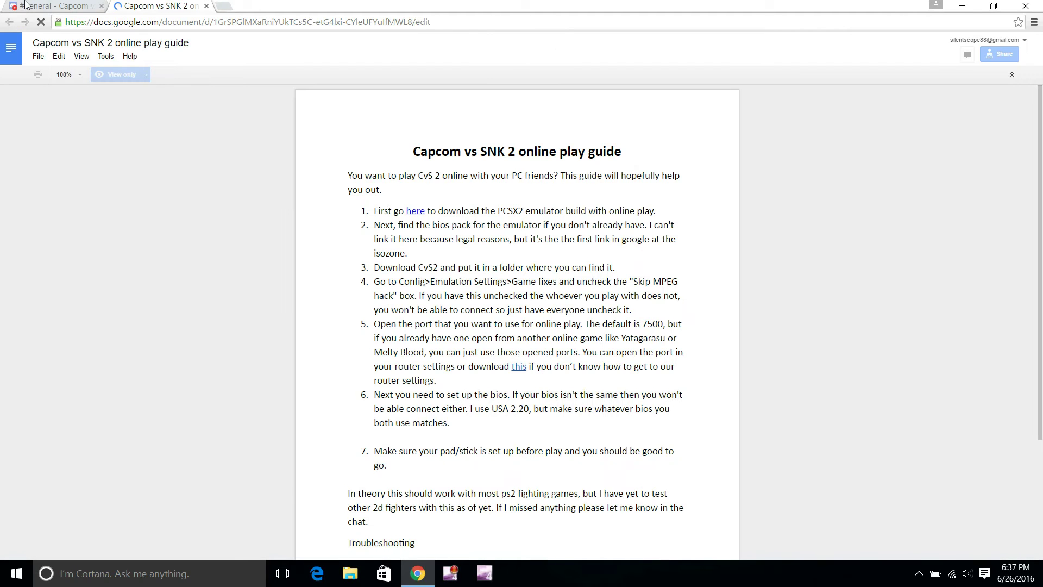
{"action": "key", "text": "ctrl+shift+Tab"}
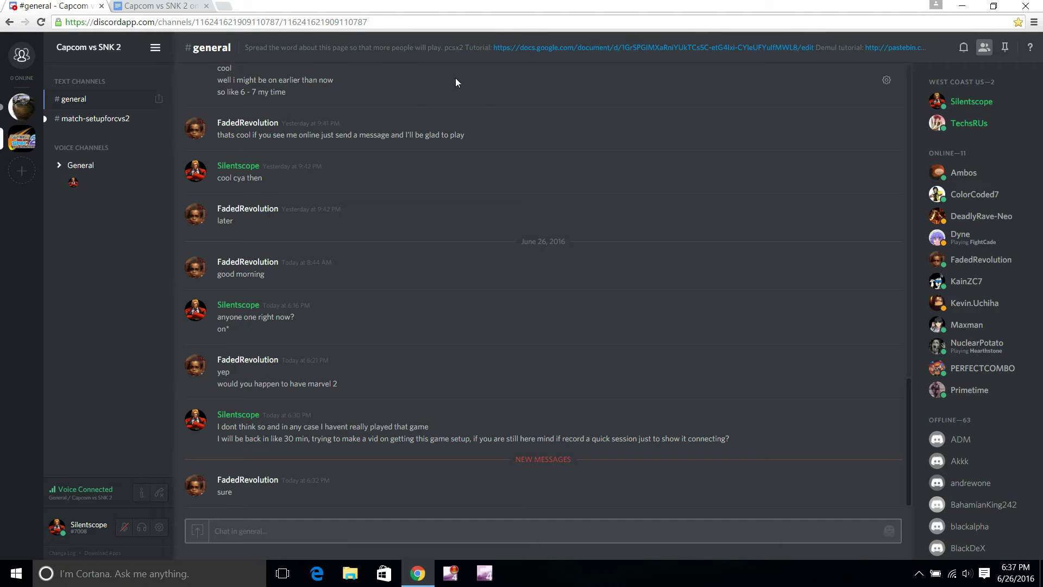
{"action": "left_click", "coordinate": [150, 6]}
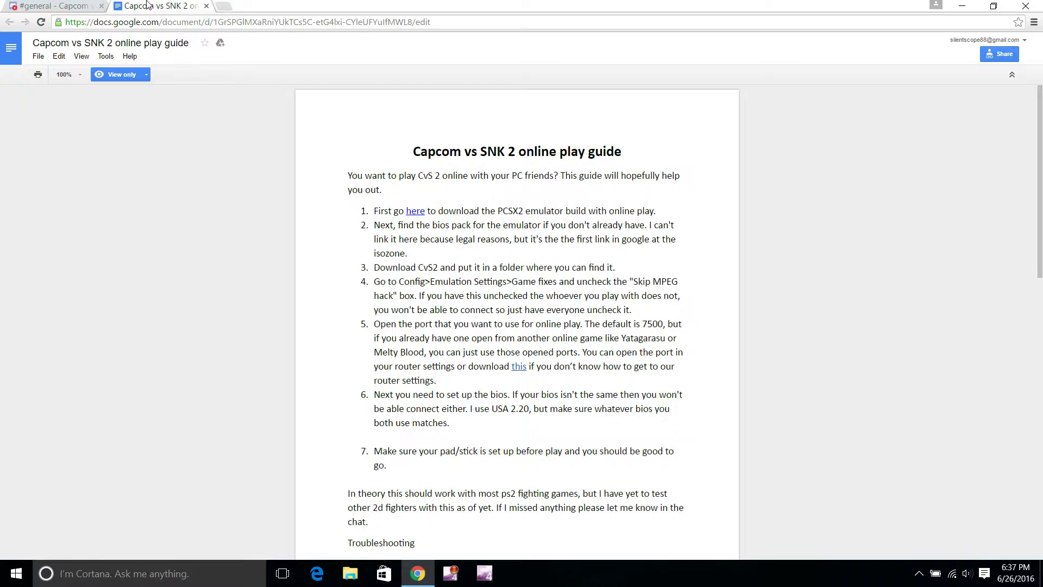
Open the guide's PCSX2 build download page and dock the browser window beside the desktop icons.
{"action": "left_click", "coordinate": [413, 214]}
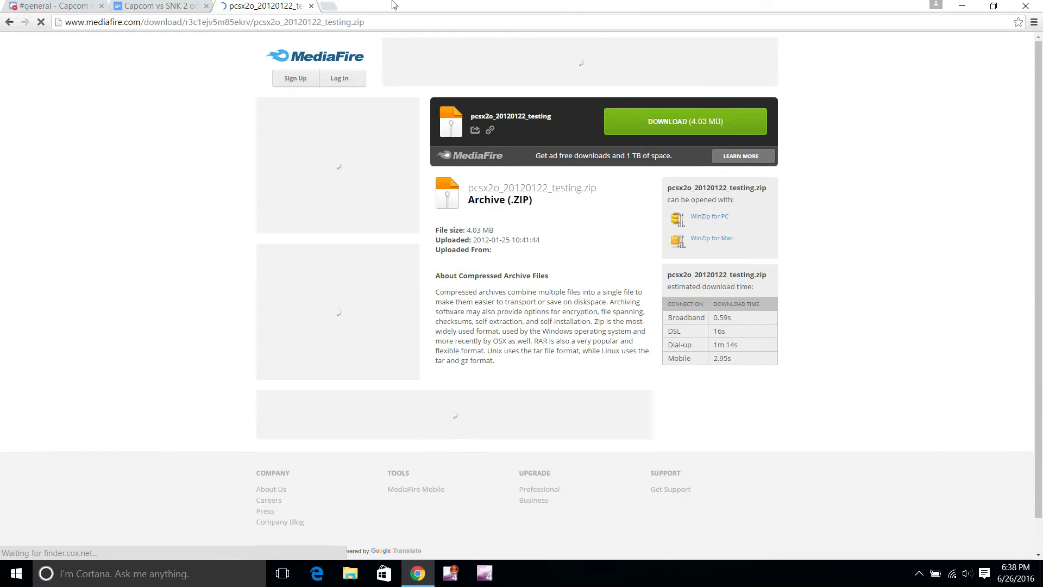
{"action": "left_click_drag", "start_coordinate": [728, 6], "coordinate": [1040, 54]}
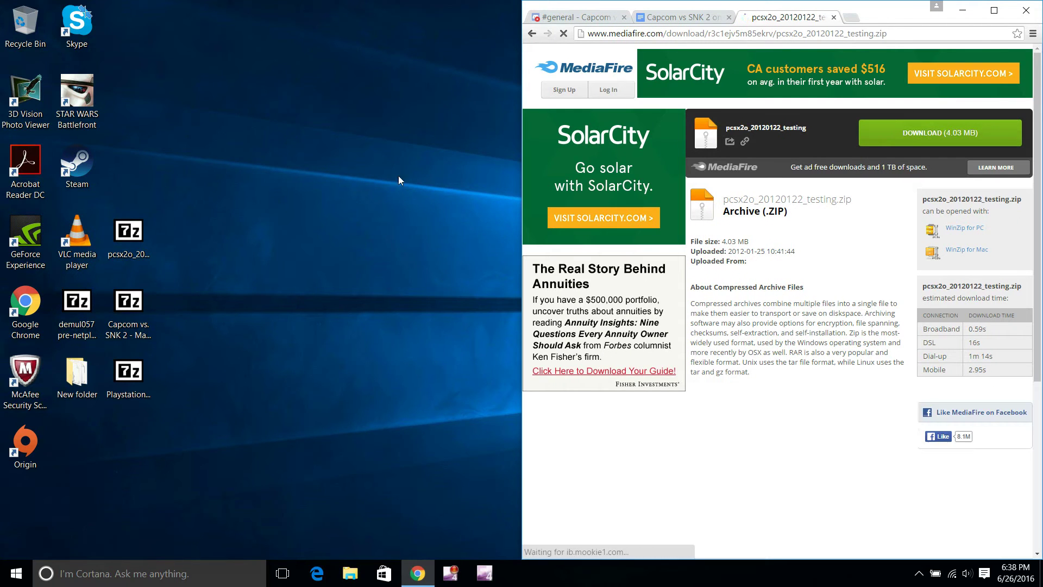
Point out the pcsx2o_20120122_testing archive on the desktop and close the MediaFire page to return to the guide.
{"action": "left_click_drag", "start_coordinate": [128, 233], "coordinate": [232, 236]}
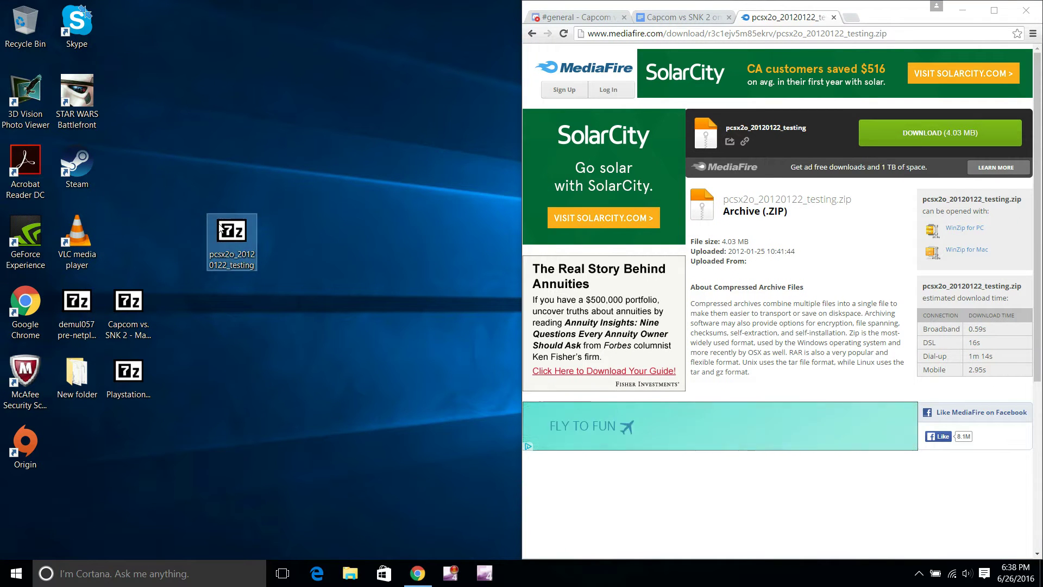
{"action": "left_click_drag", "start_coordinate": [224, 233], "coordinate": [142, 234]}
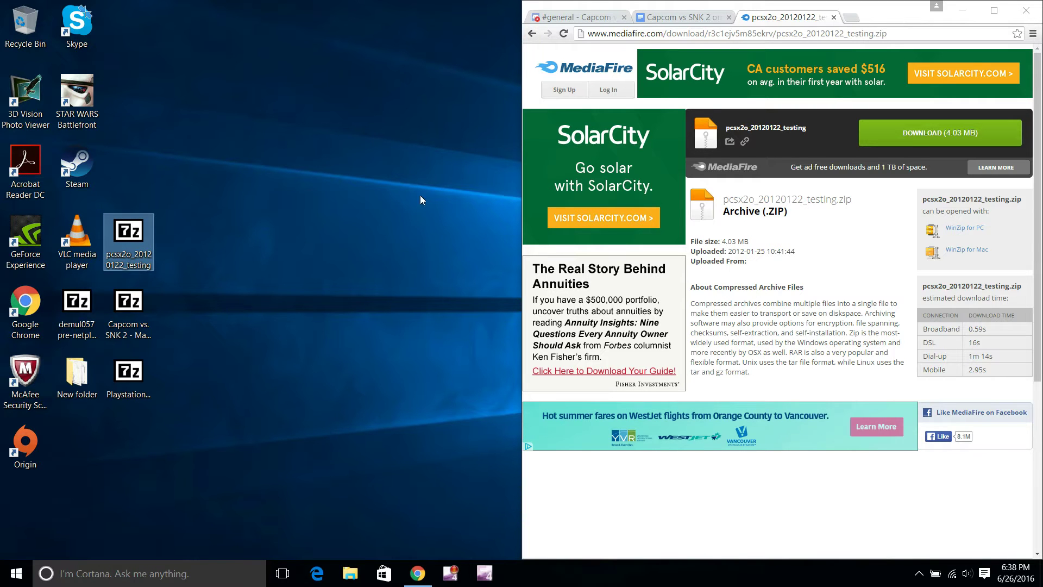
{"action": "left_click", "coordinate": [833, 19]}
{"action": "left_click", "coordinate": [834, 19]}
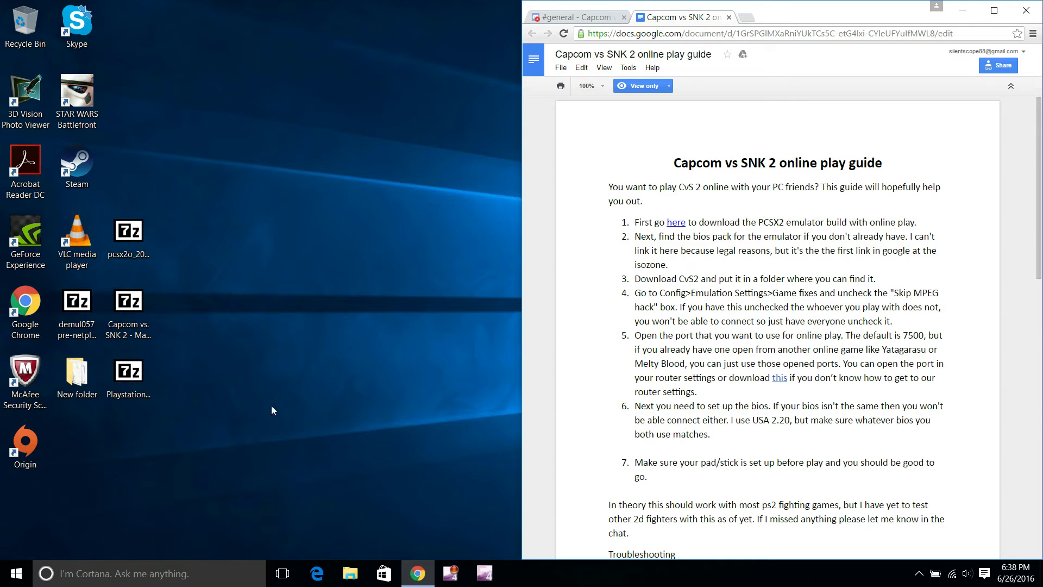
Check the Capcom vs. SNK 2 and Playstation-2-Bios-Pack archives on the desktop.
{"action": "left_click", "coordinate": [132, 326]}
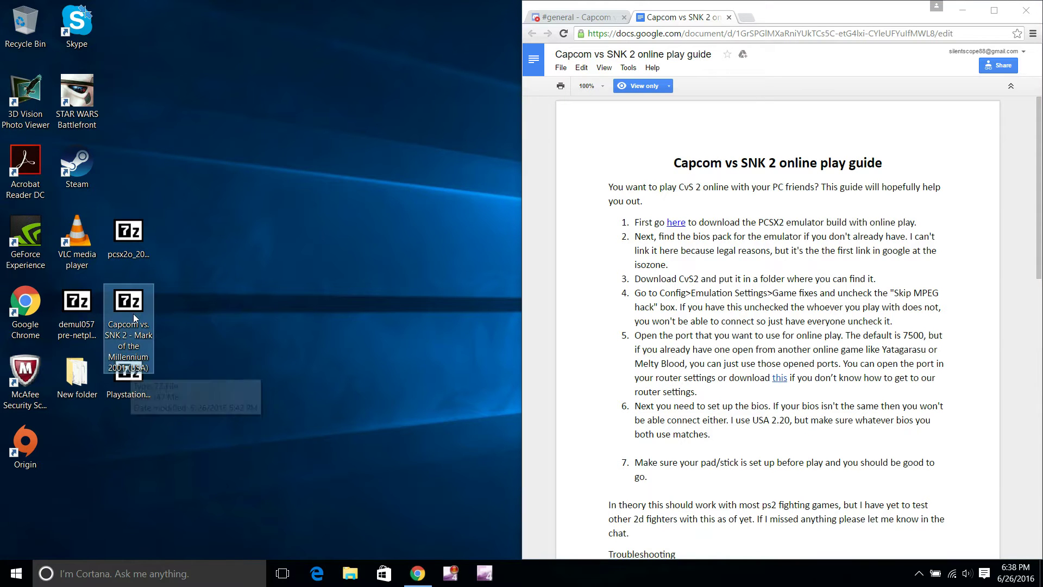
{"action": "mouse_move", "coordinate": [133, 308]}
{"action": "left_mouse_down"}
{"action": "mouse_move", "coordinate": [153, 298]}
{"action": "mouse_move", "coordinate": [185, 309]}
{"action": "mouse_move", "coordinate": [134, 319]}
{"action": "left_mouse_up"}
{"action": "left_click", "coordinate": [131, 392]}
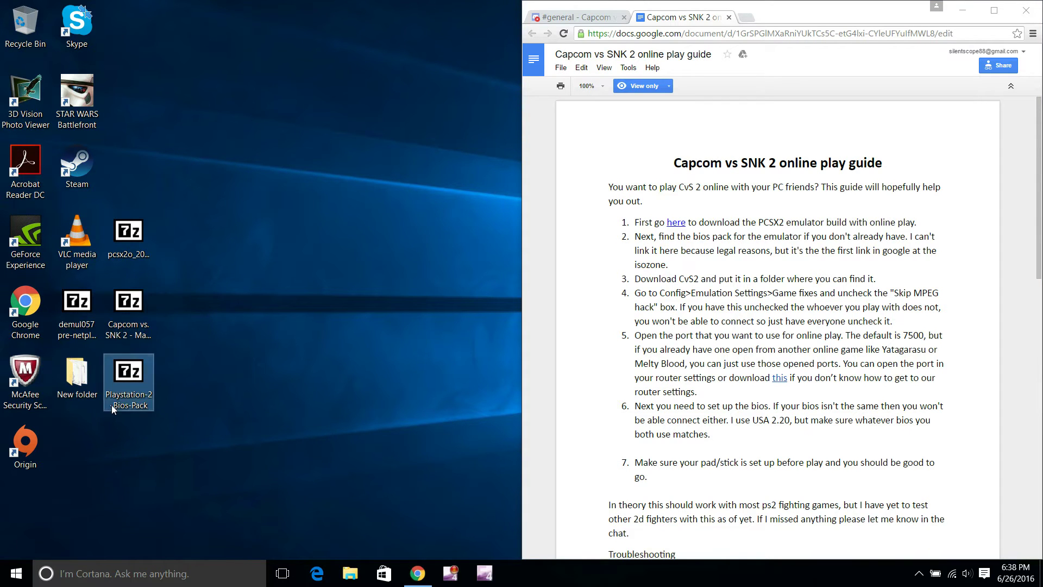
{"action": "left_click", "coordinate": [301, 309]}
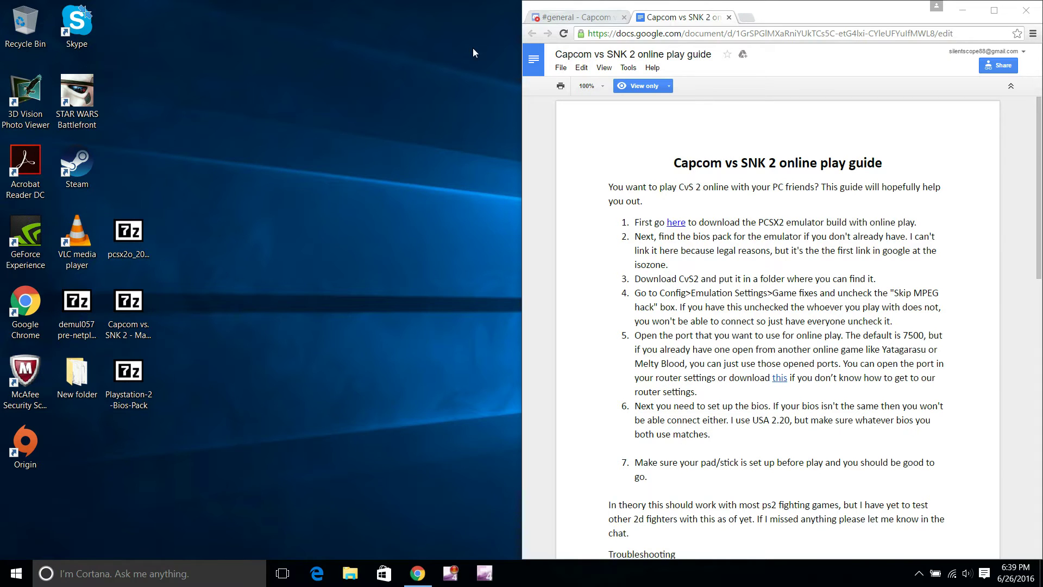
Create a new folder named PS2 on the desktop.
{"action": "right_click", "coordinate": [110, 478]}
{"action": "mouse_move", "coordinate": [208, 433]}
{"action": "left_click", "coordinate": [287, 243]}
{"action": "type", "text": "PS2"}
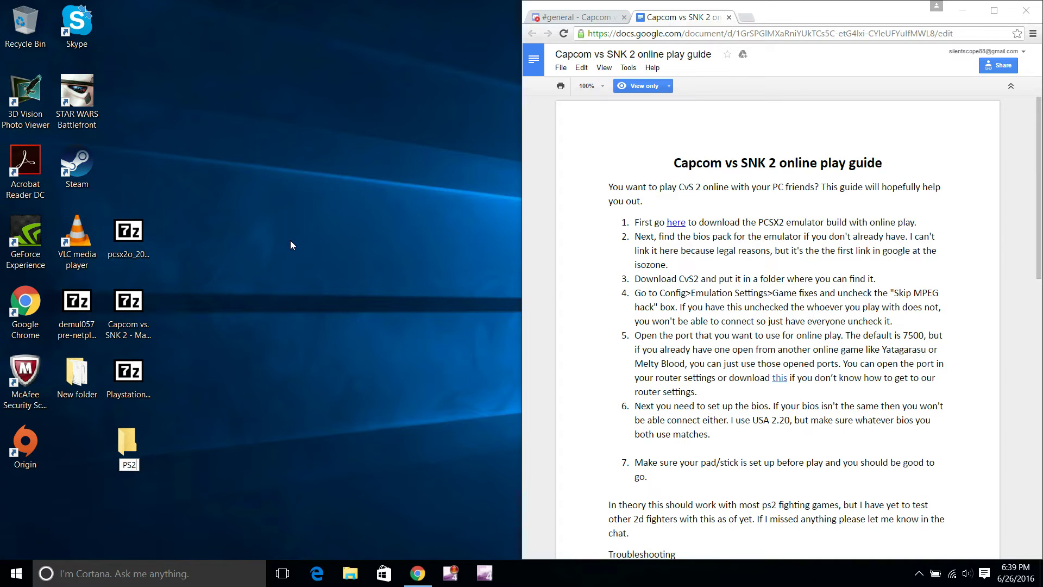
{"action": "key", "text": "Return"}
Extract all contents of the pcsx2o_20120122_testing archive into the desktop PS2 folder and close the archive.
{"action": "double_click", "coordinate": [141, 236]}
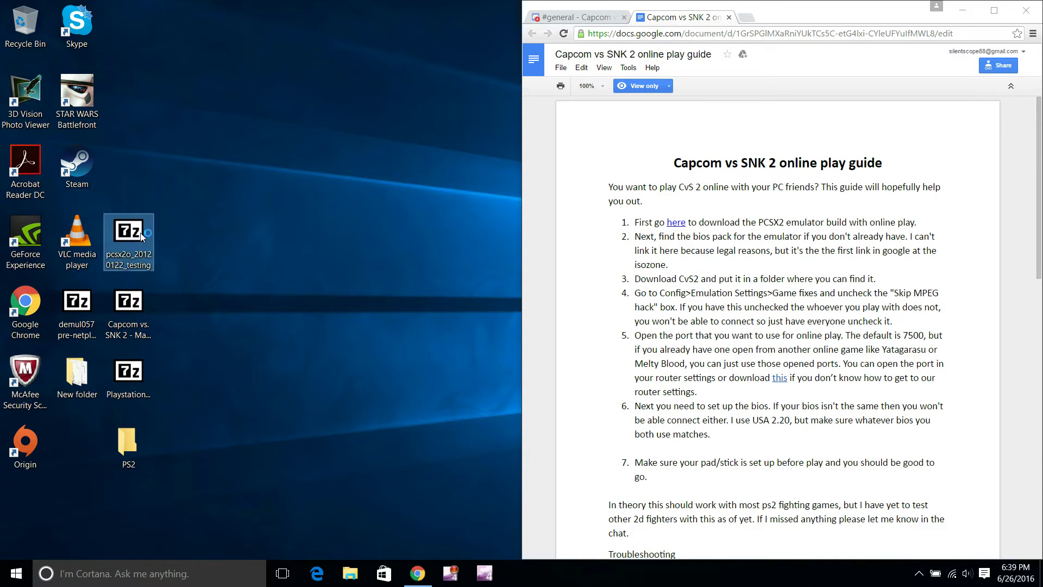
{"action": "left_click_drag", "start_coordinate": [299, 388], "coordinate": [280, 126]}
{"action": "left_click", "coordinate": [297, 109]}
{"action": "left_click", "coordinate": [676, 228]}
{"action": "left_click", "coordinate": [443, 290]}
{"action": "left_click", "coordinate": [481, 317]}
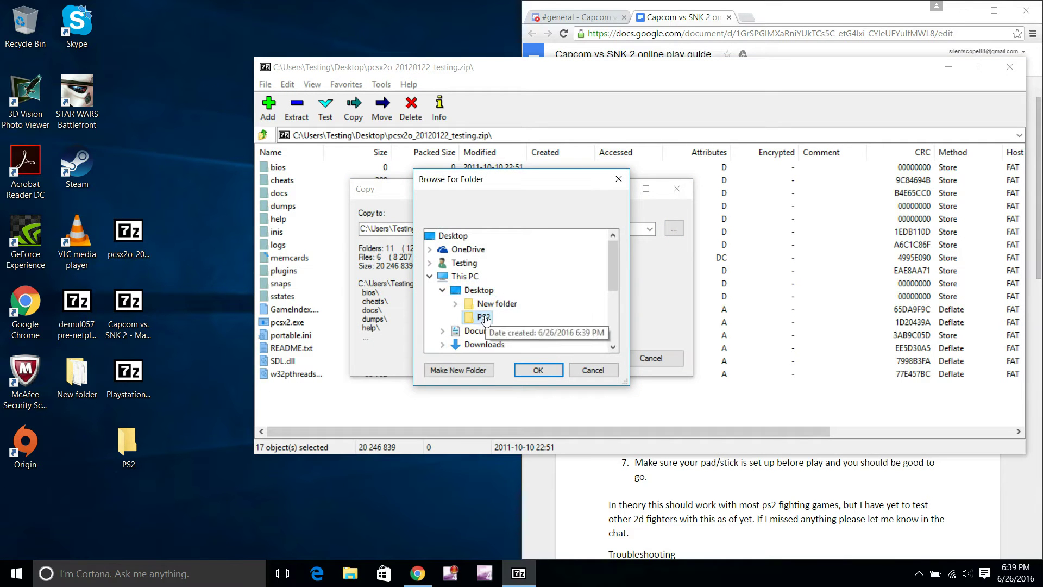
{"action": "left_click", "coordinate": [538, 370]}
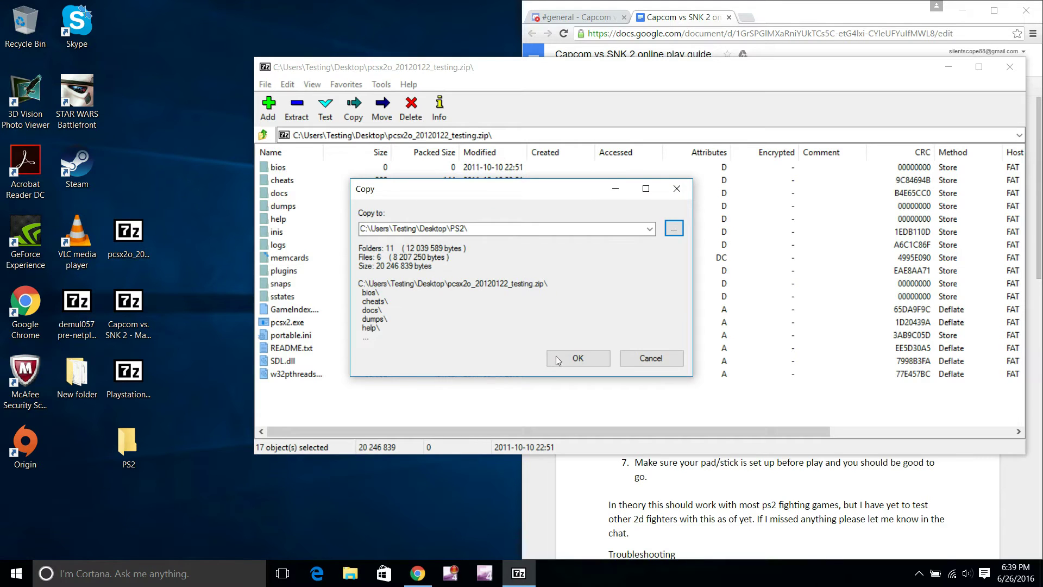
{"action": "left_click", "coordinate": [575, 360]}
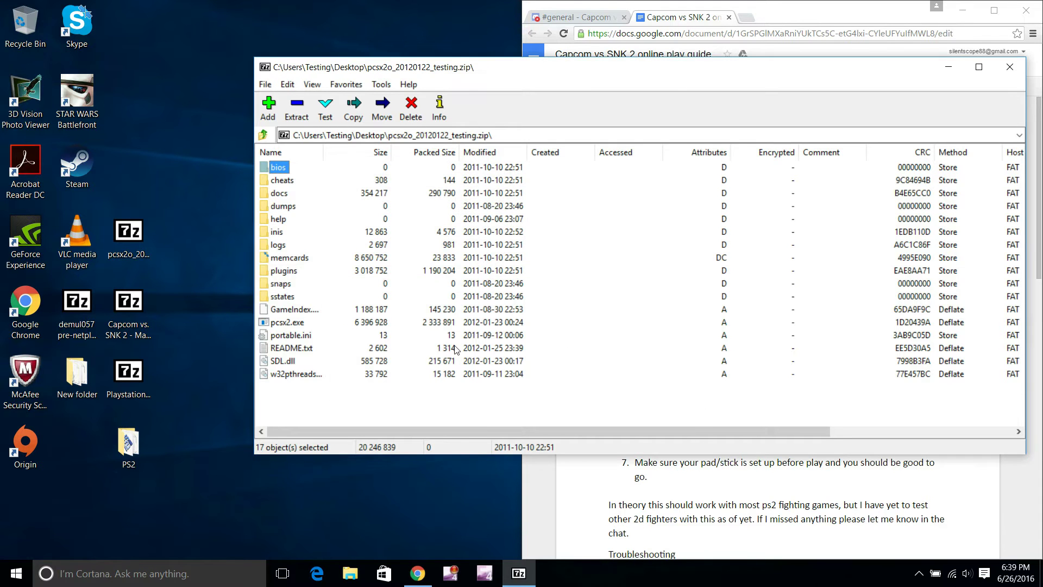
{"action": "left_click", "coordinate": [1010, 67]}
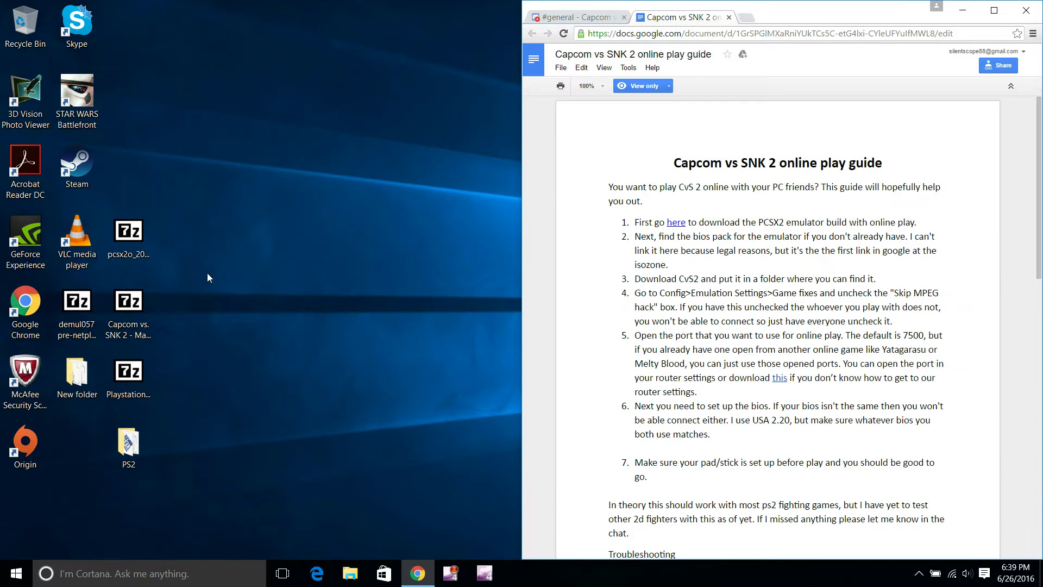
Inspect the bios and memcards subfolders inside the PS2 folder, and close the folder window.
{"action": "double_click", "coordinate": [128, 444]}
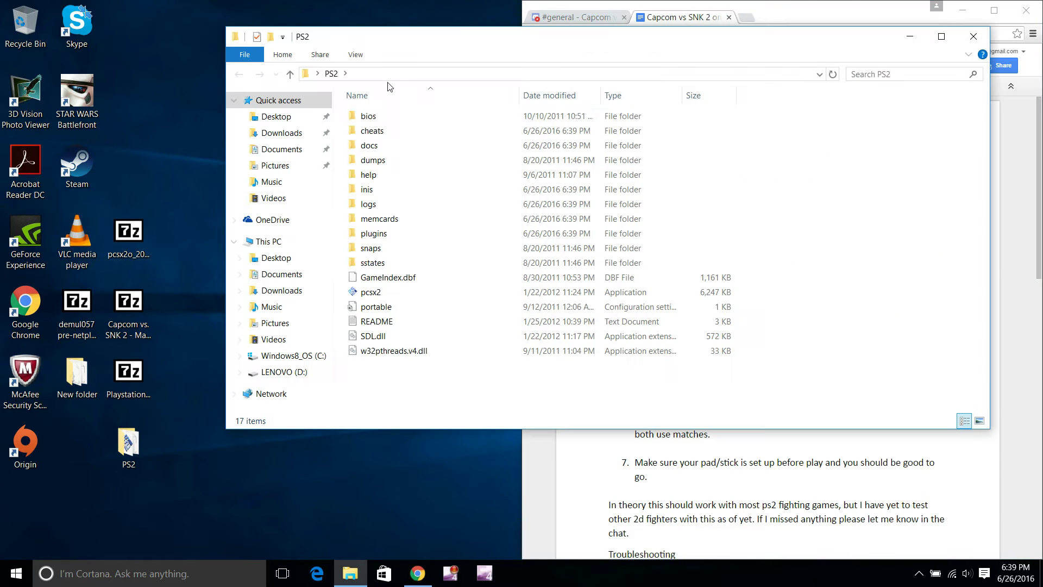
{"action": "left_click", "coordinate": [376, 118]}
{"action": "double_click", "coordinate": [377, 117]}
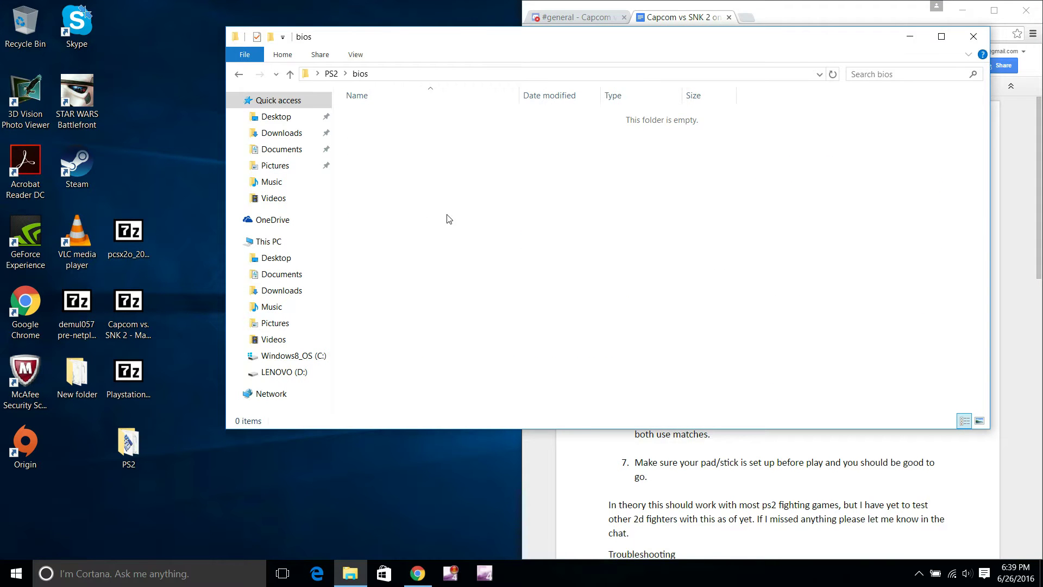
{"action": "left_click", "coordinate": [290, 74]}
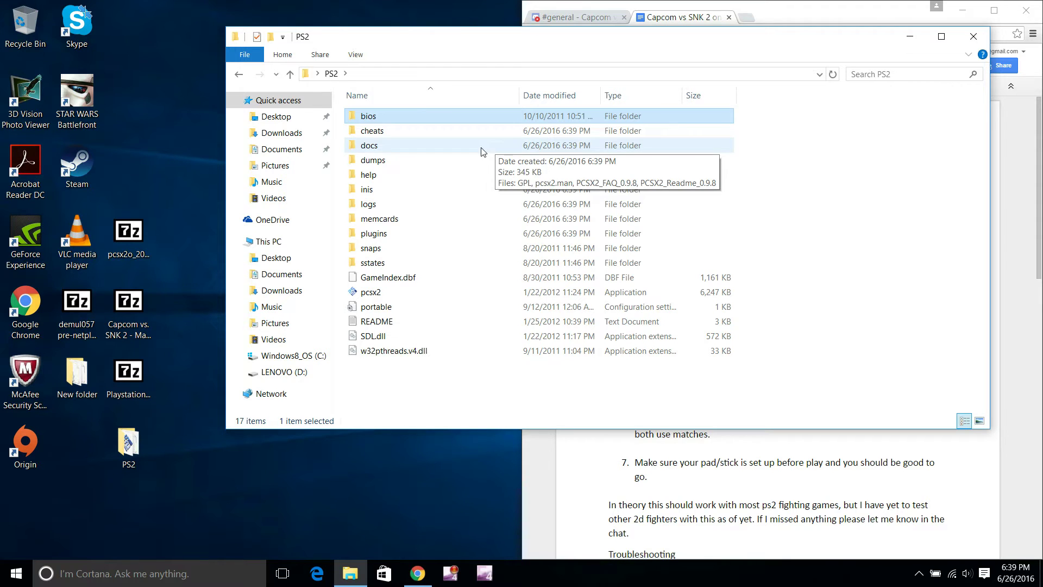
{"action": "double_click", "coordinate": [385, 219]}
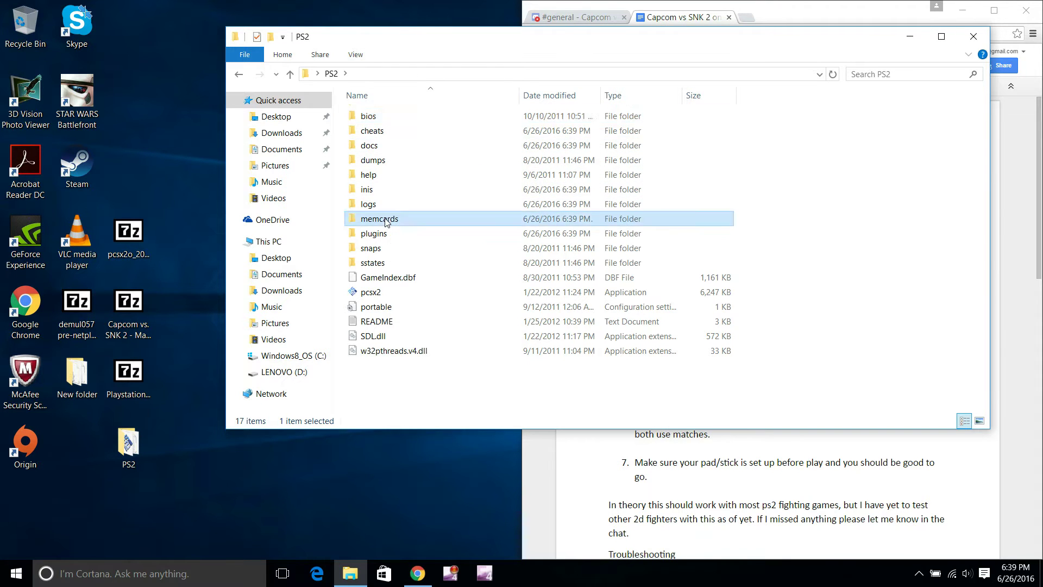
{"action": "left_click", "coordinate": [292, 75]}
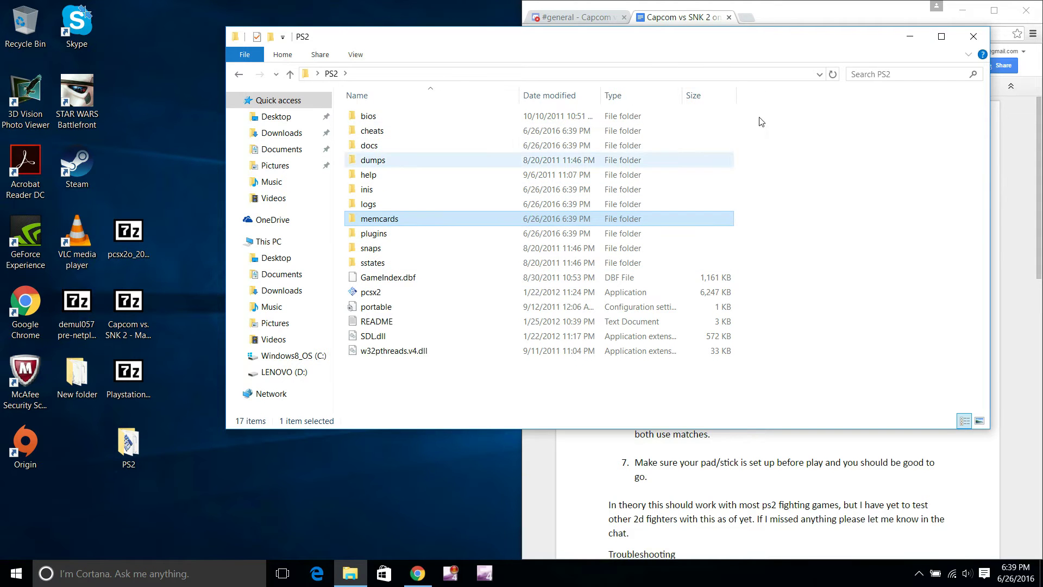
{"action": "left_click", "coordinate": [973, 36]}
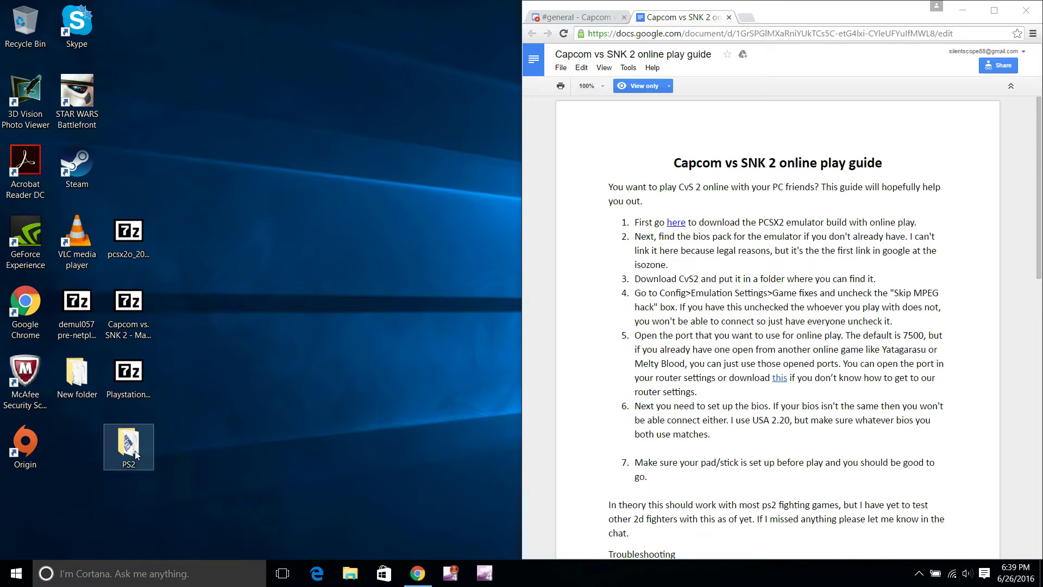
Extract the bios folder from the Playstation-2-Bios-Pack archive to the desktop and close the archive.
{"action": "double_click", "coordinate": [128, 375]}
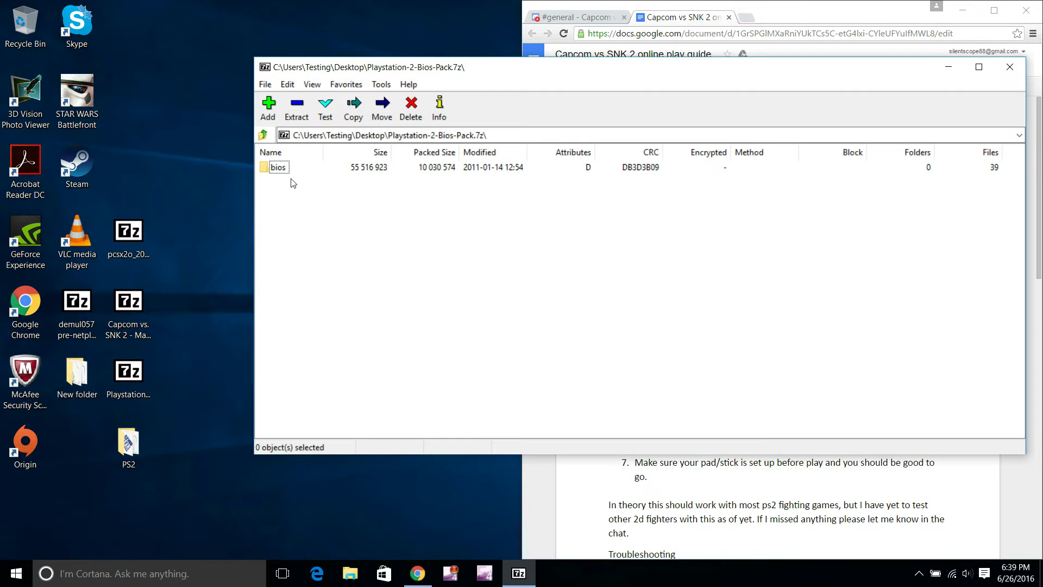
{"action": "left_click", "coordinate": [286, 168]}
{"action": "left_click", "coordinate": [297, 107]}
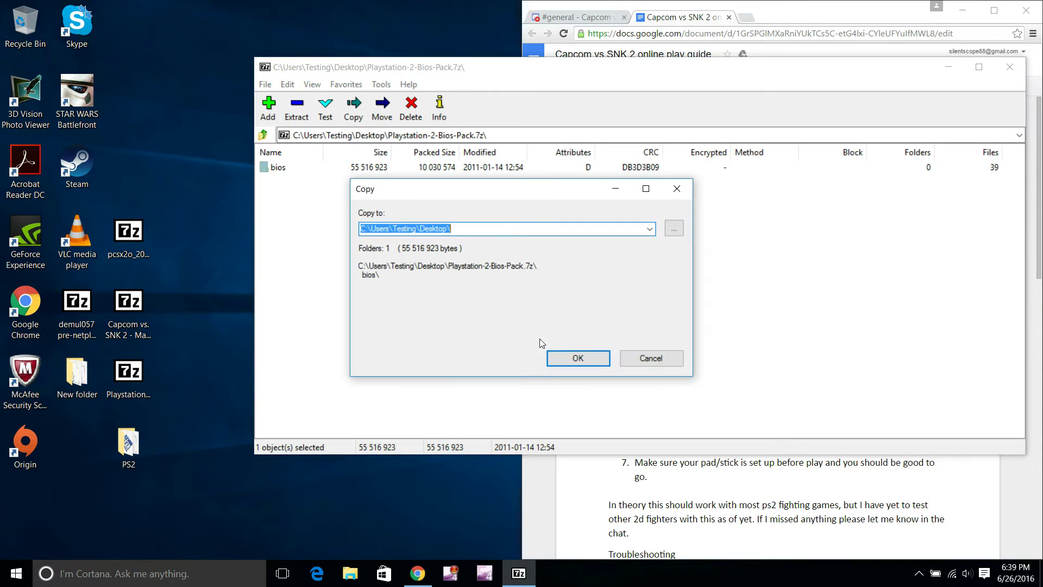
{"action": "left_click", "coordinate": [565, 354]}
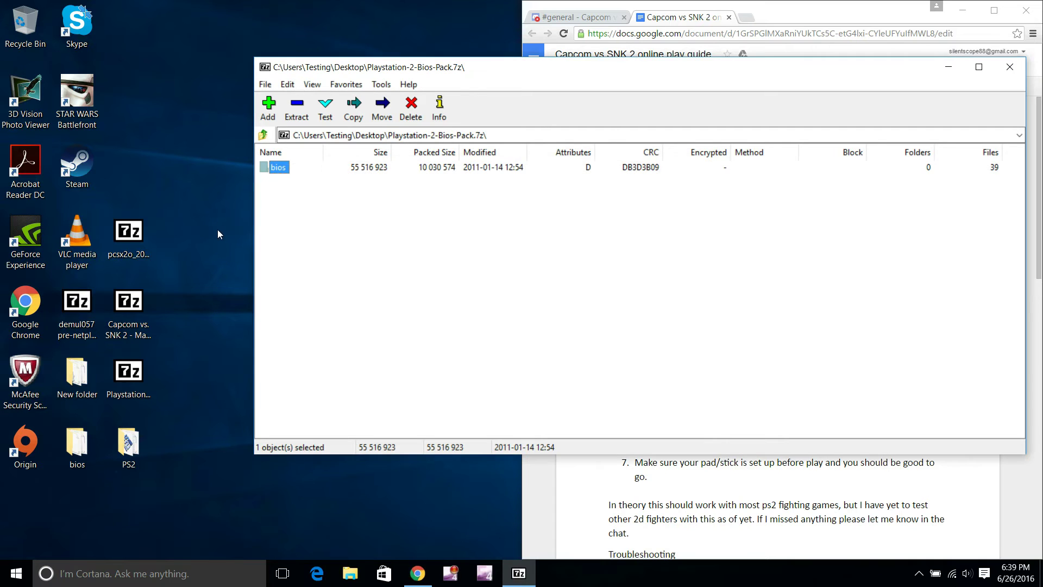
{"action": "left_click", "coordinate": [1009, 66]}
Replace the empty bios folder inside PS2 with the extracted bios folder from the desktop.
{"action": "double_click", "coordinate": [128, 445]}
{"action": "left_click", "coordinate": [373, 118]}
{"action": "key", "text": "Delete"}
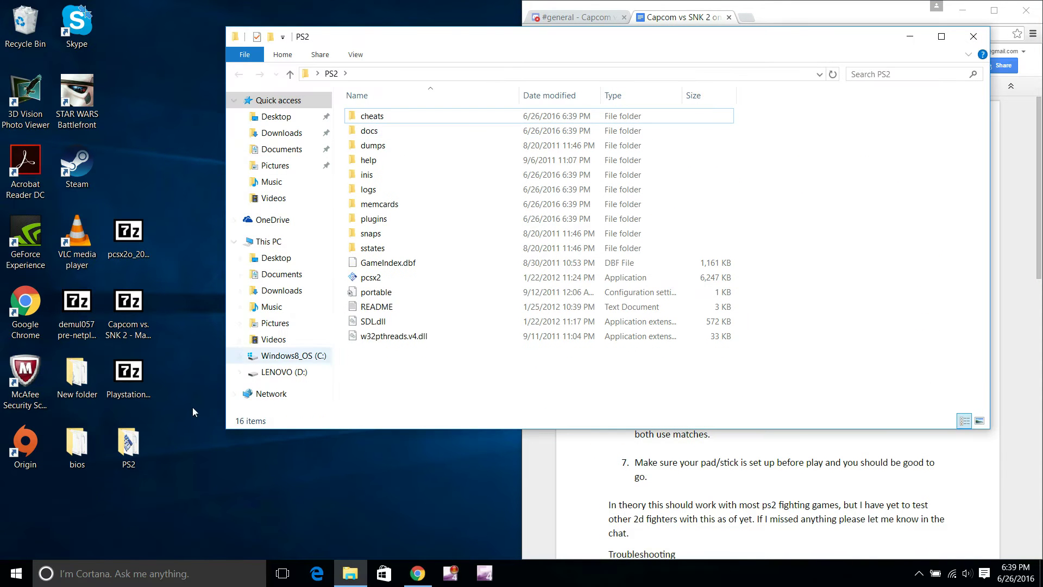
{"action": "left_click_drag", "start_coordinate": [77, 444], "coordinate": [440, 384]}
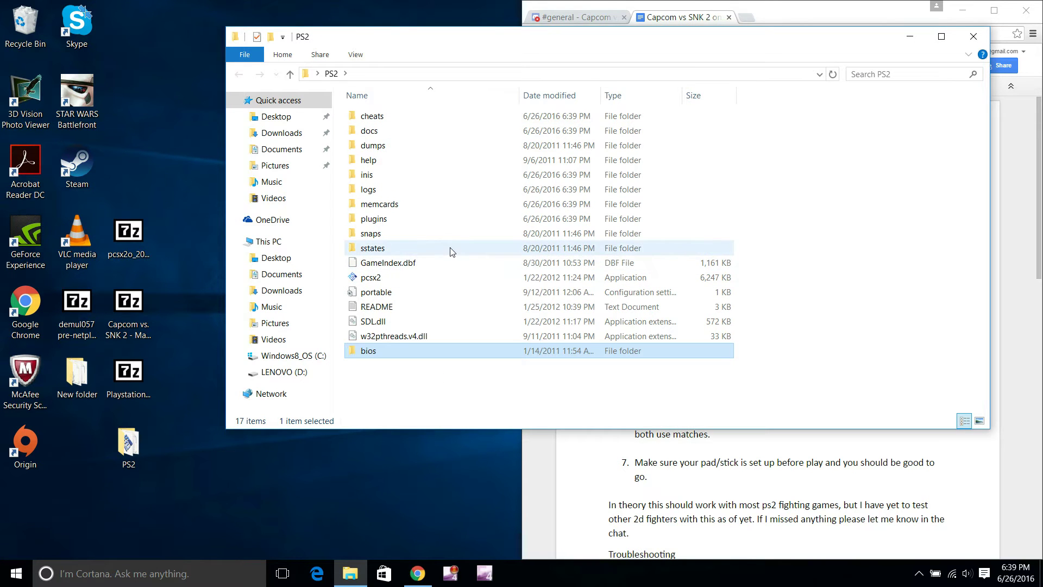
Extract the Capcom vs. SNK 2 - Mark of the Millennium 2001 (USA) ISO from its archive to the desktop.
{"action": "double_click", "coordinate": [129, 308]}
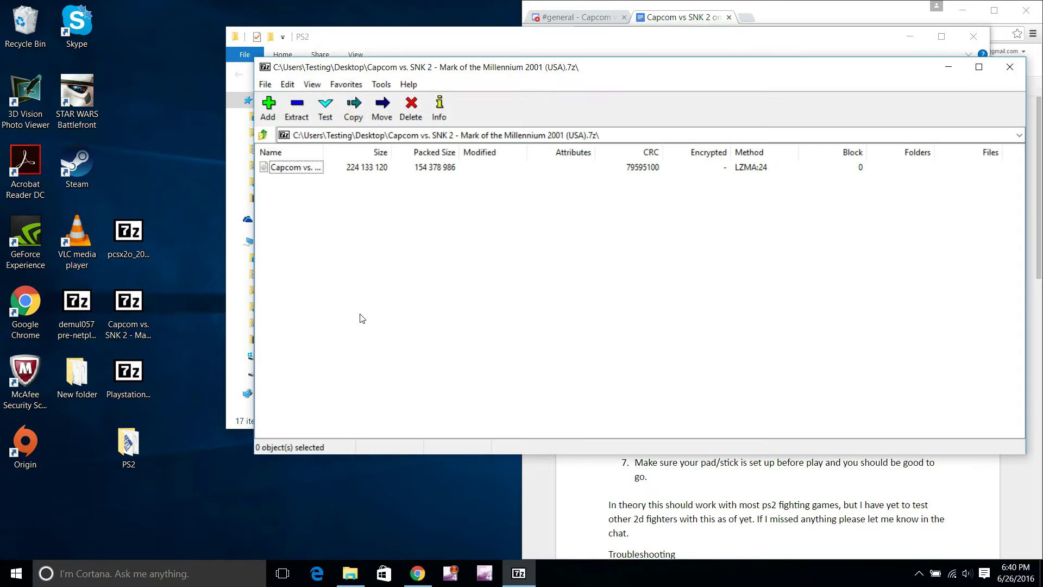
{"action": "left_click", "coordinate": [288, 172]}
{"action": "left_click", "coordinate": [297, 108]}
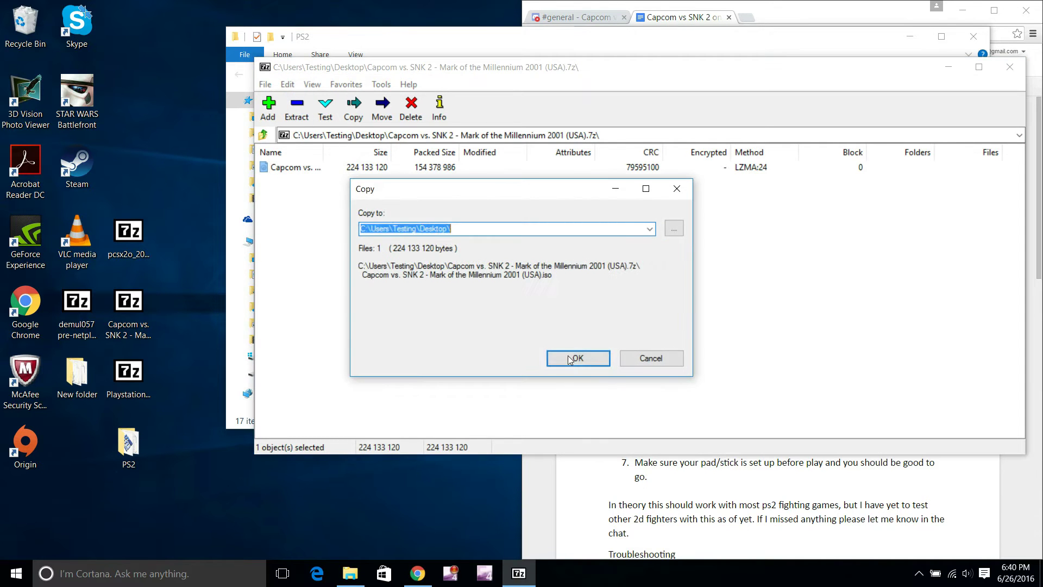
{"action": "left_click", "coordinate": [569, 360]}
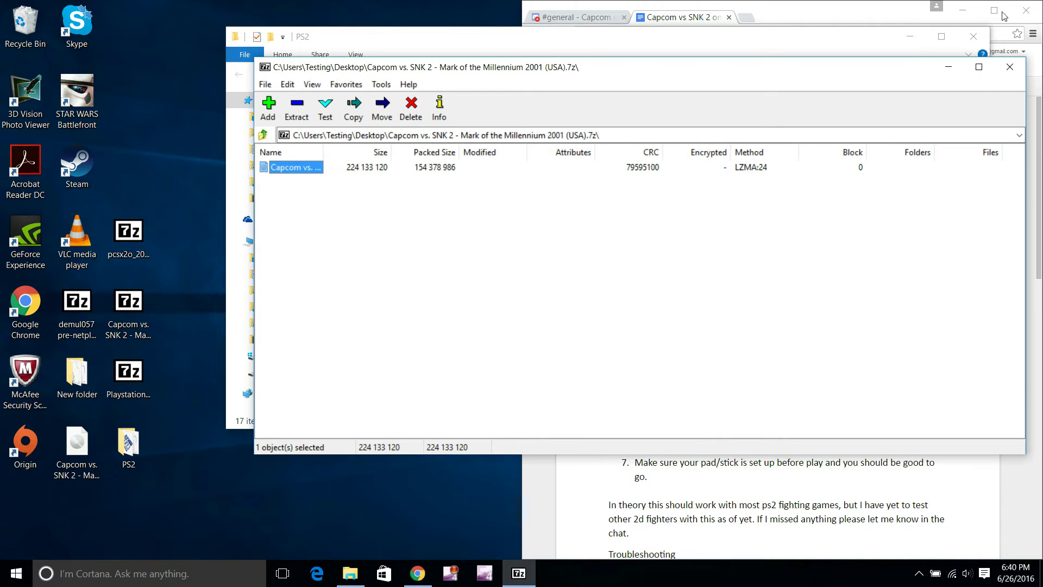
{"action": "left_click", "coordinate": [1011, 67]}
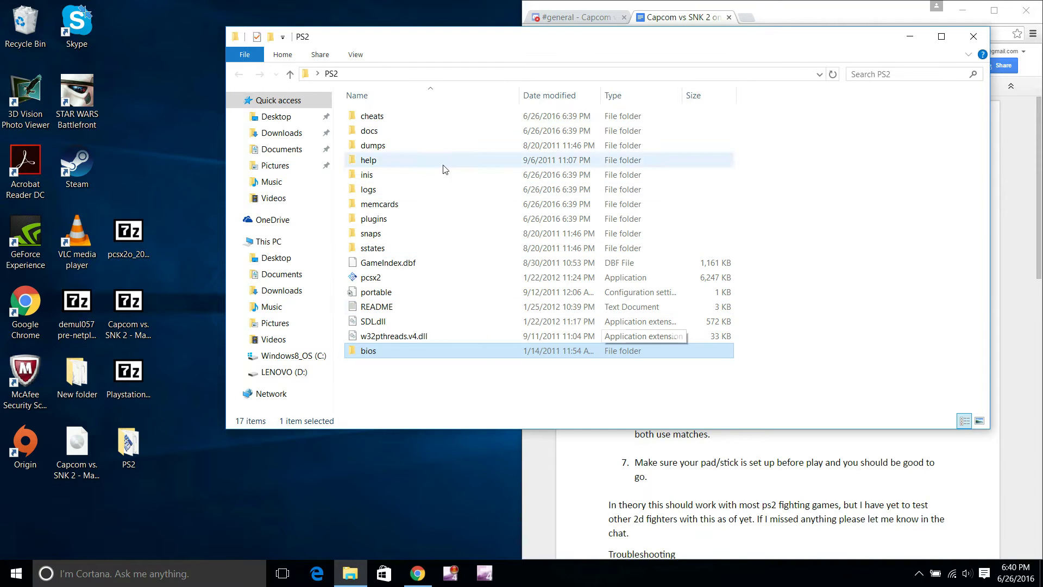
Check the compatibility settings of the pcsx2 application in the PS2 folder and close its properties.
{"action": "left_click", "coordinate": [369, 279]}
{"action": "right_click", "coordinate": [369, 279]}
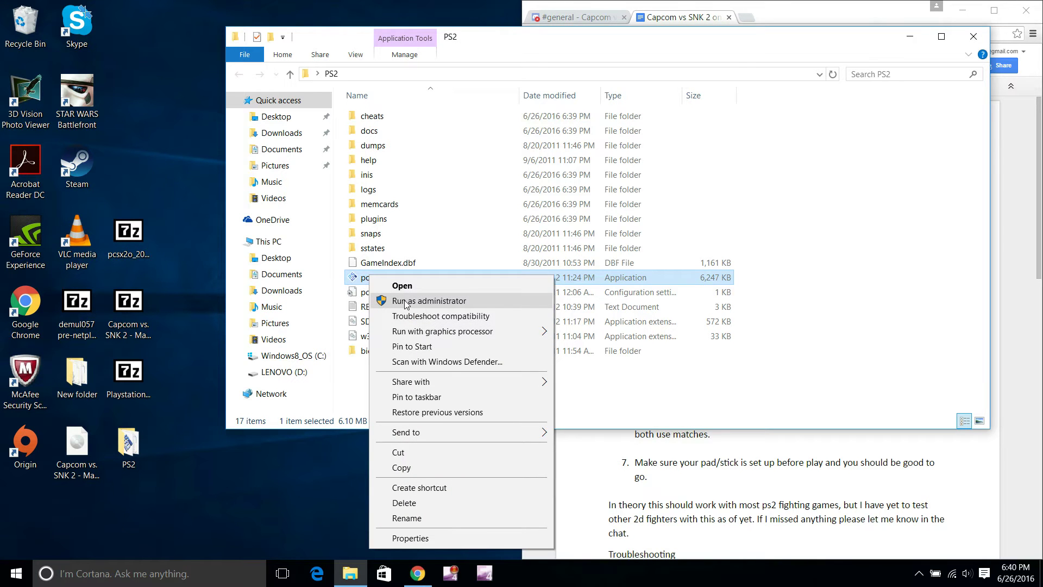
{"action": "left_click", "coordinate": [426, 539]}
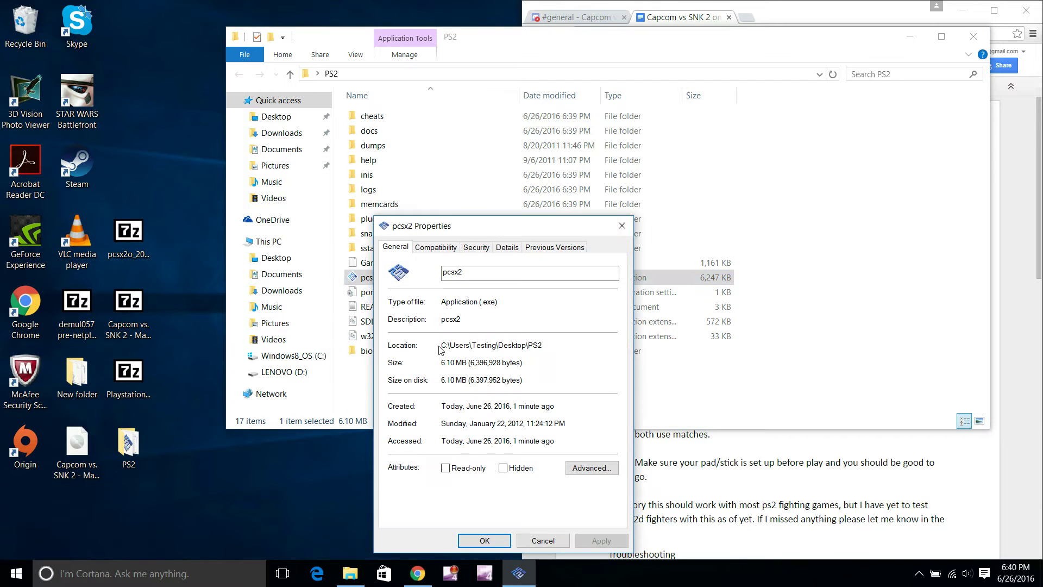
{"action": "left_click", "coordinate": [445, 253]}
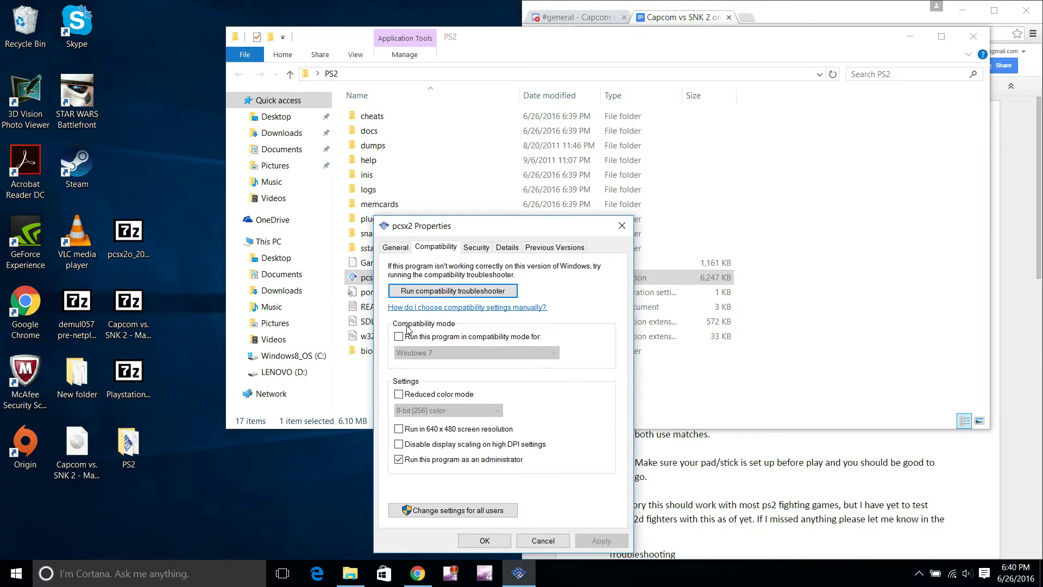
{"action": "left_click", "coordinate": [403, 248]}
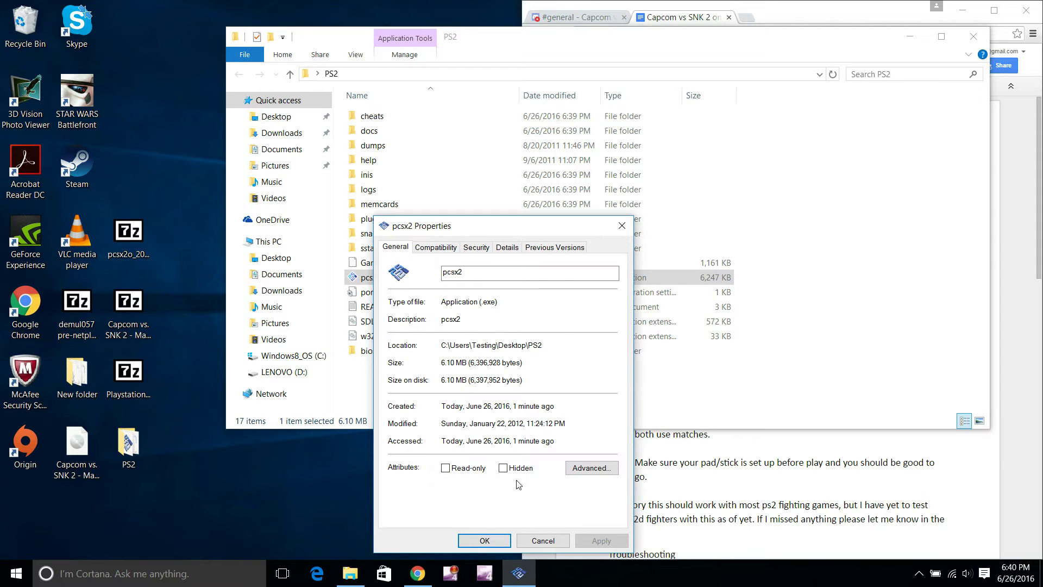
{"action": "left_click", "coordinate": [496, 541]}
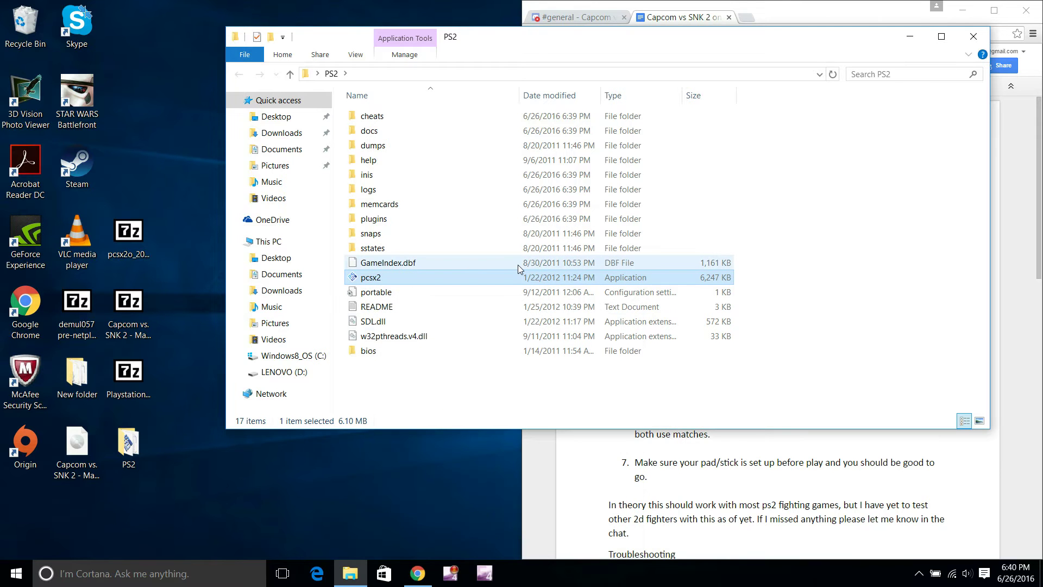
Launch pcsx2 from the PS2 folder and move the emulator window clear of its program log.
{"action": "double_click", "coordinate": [384, 277]}
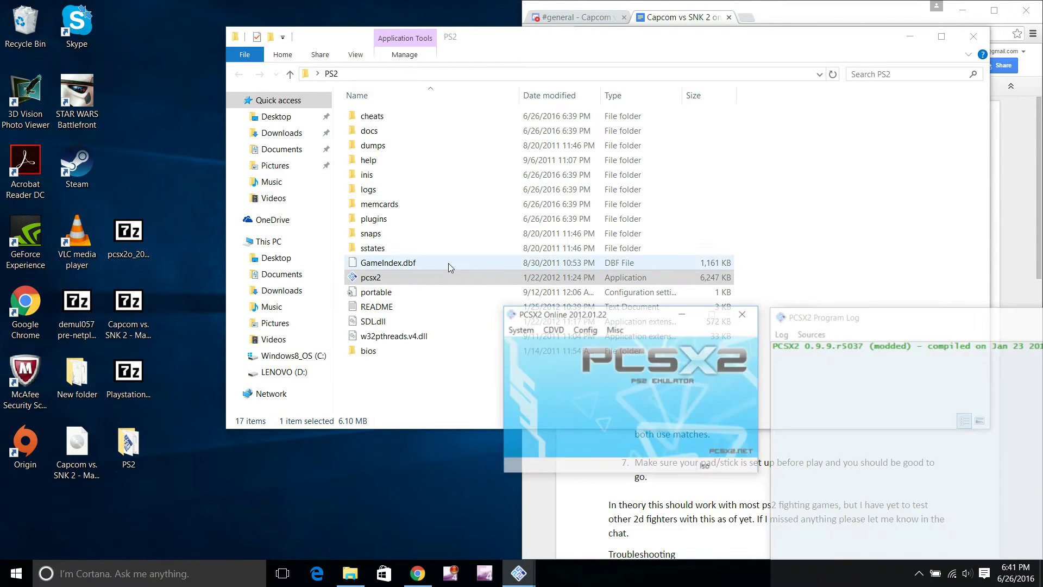
{"action": "left_click_drag", "start_coordinate": [637, 321], "coordinate": [312, 64]}
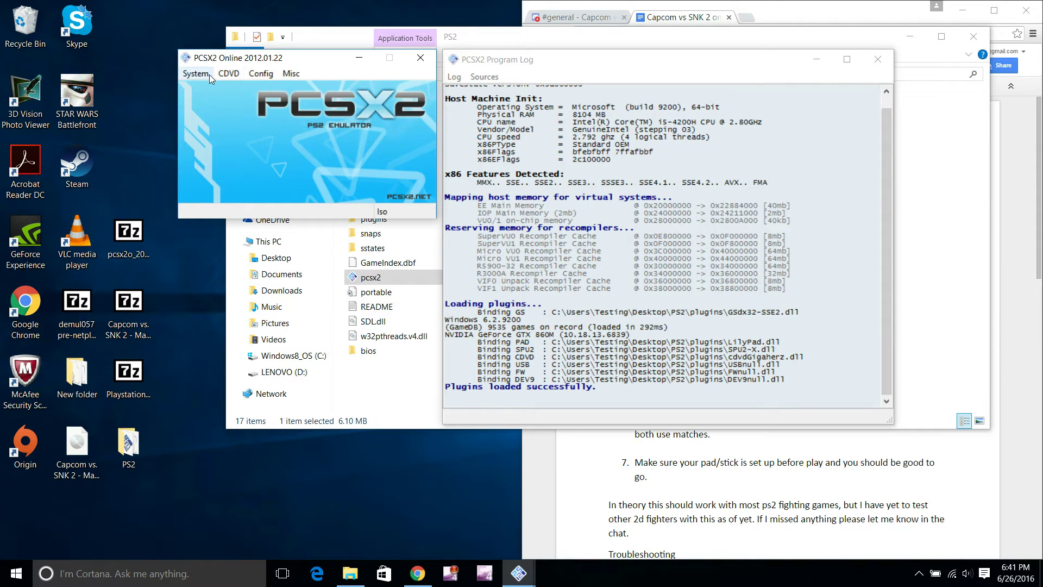
Check the game fixes instruction in the Capcom vs SNK 2 online play guide against the emulation settings, and close the settings.
{"action": "left_click", "coordinate": [259, 73]}
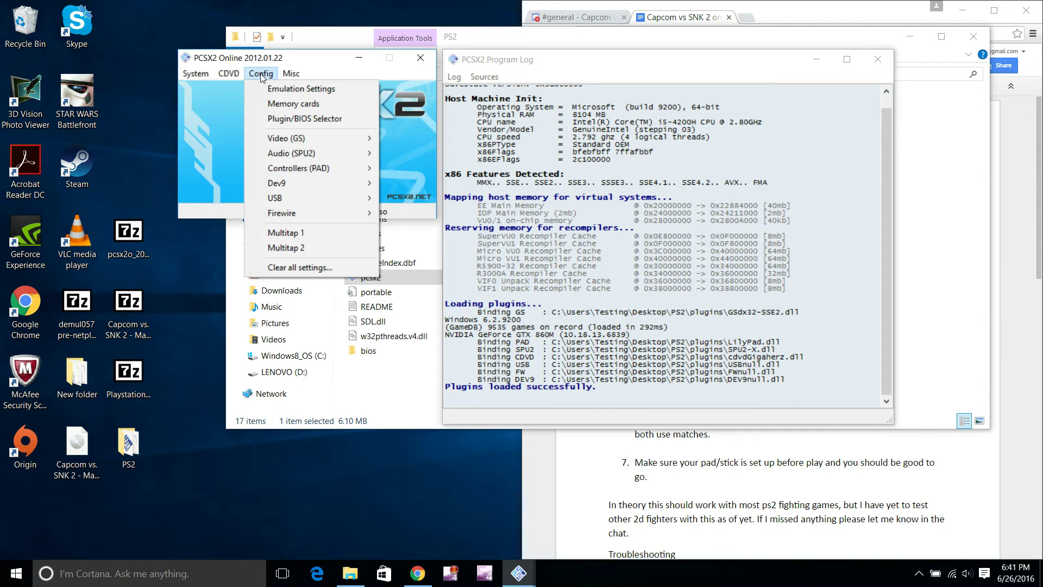
{"action": "left_click", "coordinate": [286, 88]}
{"action": "left_click", "coordinate": [905, 3]}
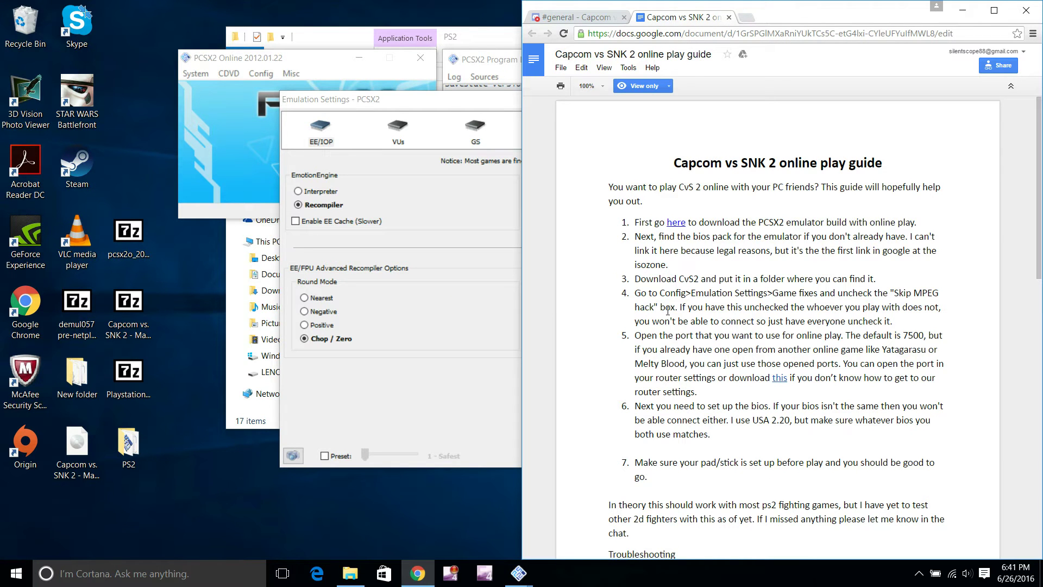
{"action": "key", "text": "alt+Tab"}
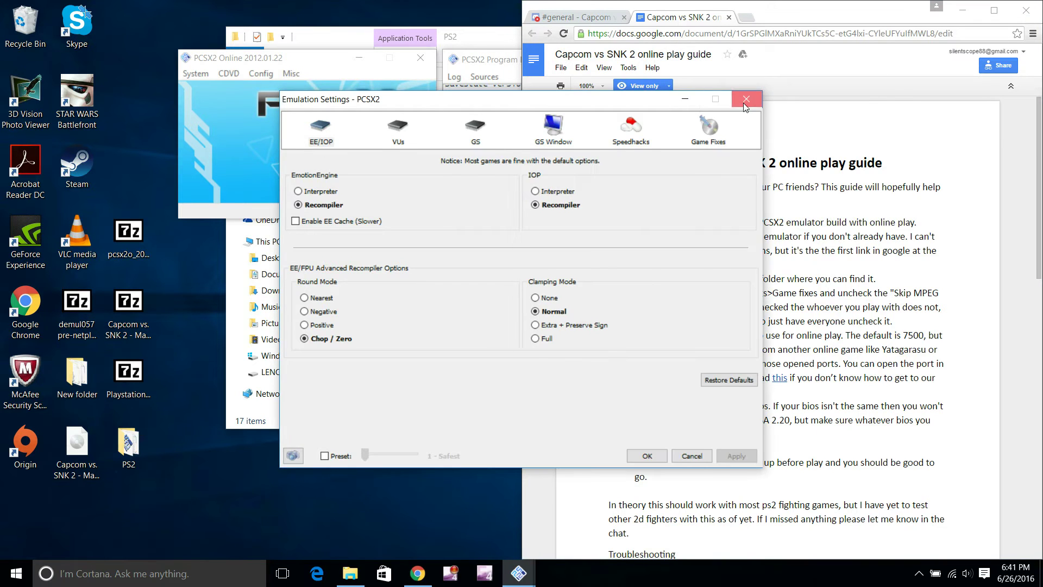
{"action": "left_click", "coordinate": [746, 99]}
Disable the Skip MPEG hack among the manual game fixes in the emulation settings and apply the change.
{"action": "left_click", "coordinate": [261, 74]}
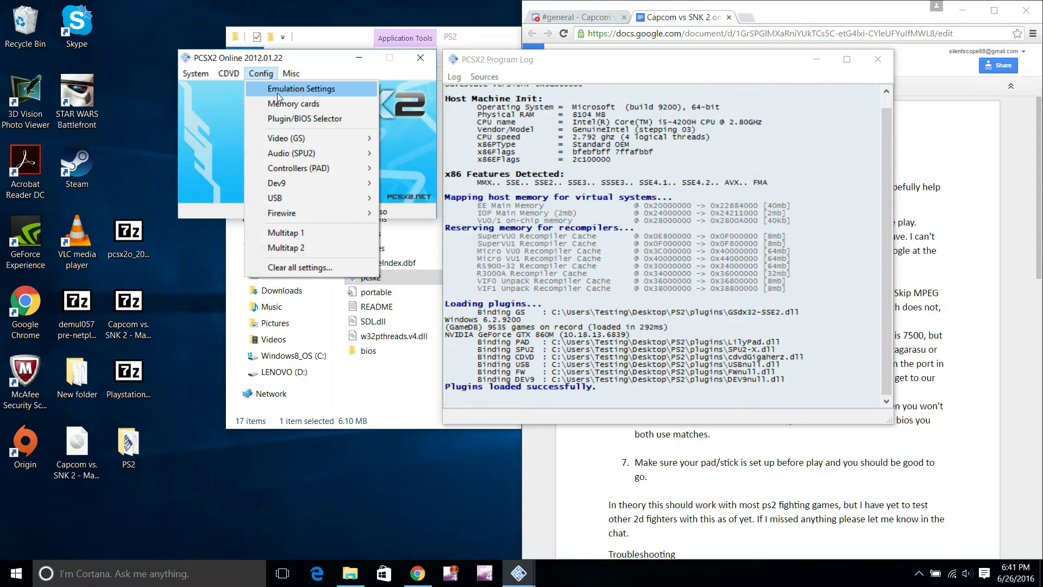
{"action": "left_click", "coordinate": [277, 93]}
{"action": "left_click", "coordinate": [706, 141]}
{"action": "left_click", "coordinate": [399, 348]}
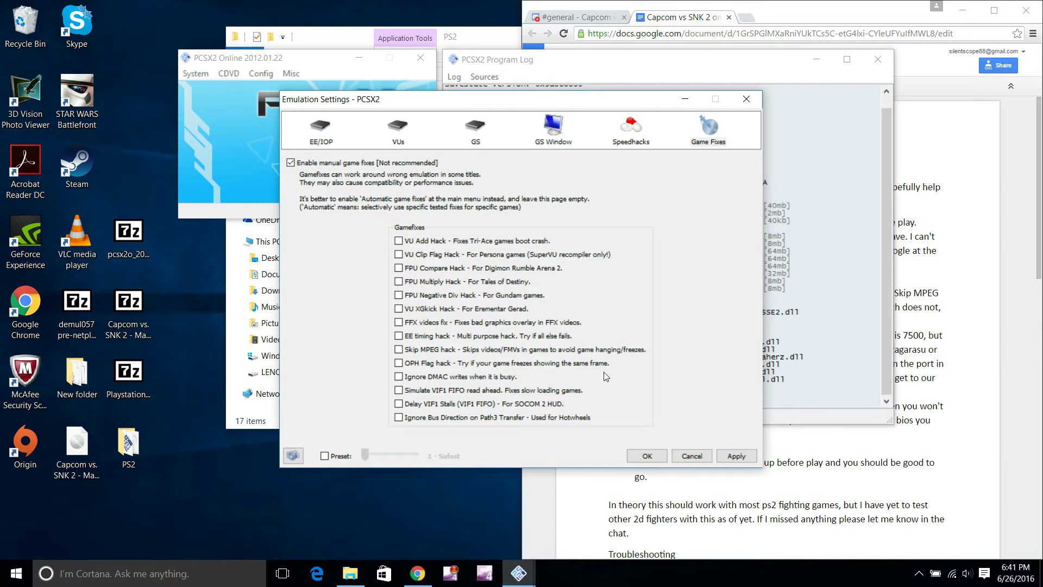
{"action": "left_click", "coordinate": [737, 455]}
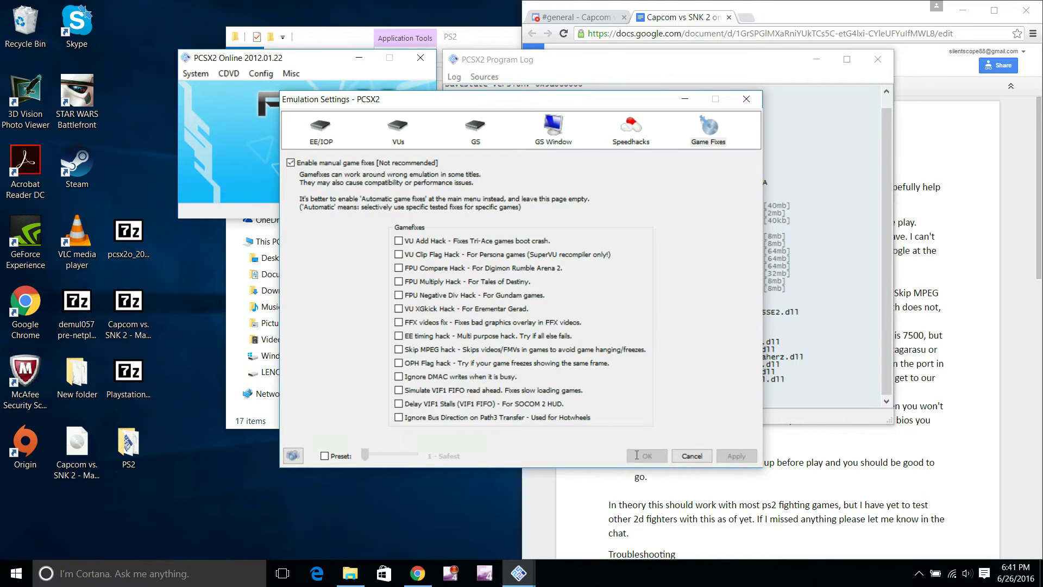
{"action": "left_click", "coordinate": [640, 457]}
Set the emulator's BIOS rom to USA v02.20 (10/02/2006) Console and apply the selection.
{"action": "left_click", "coordinate": [261, 73]}
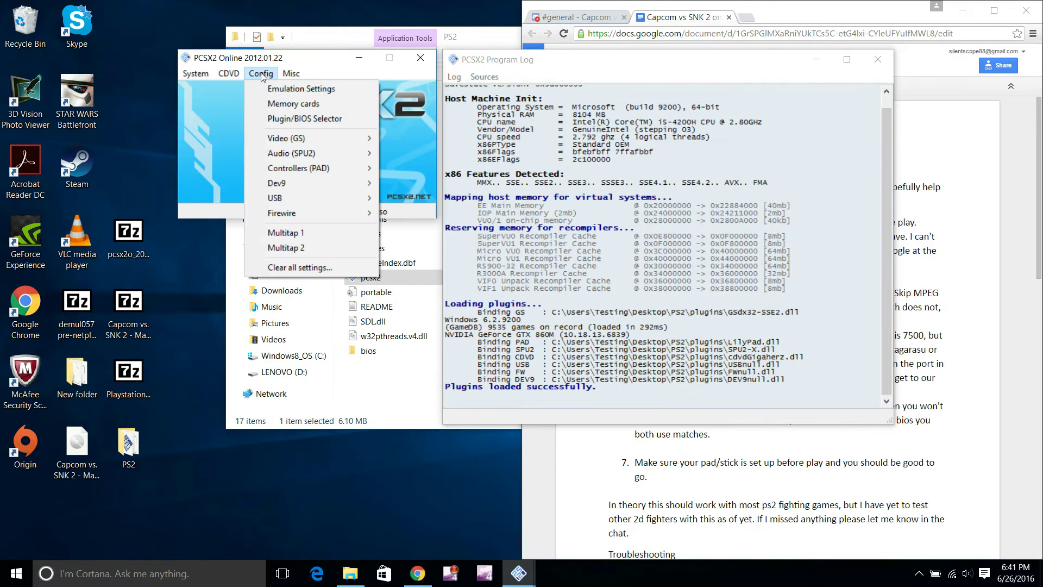
{"action": "left_click", "coordinate": [288, 118]}
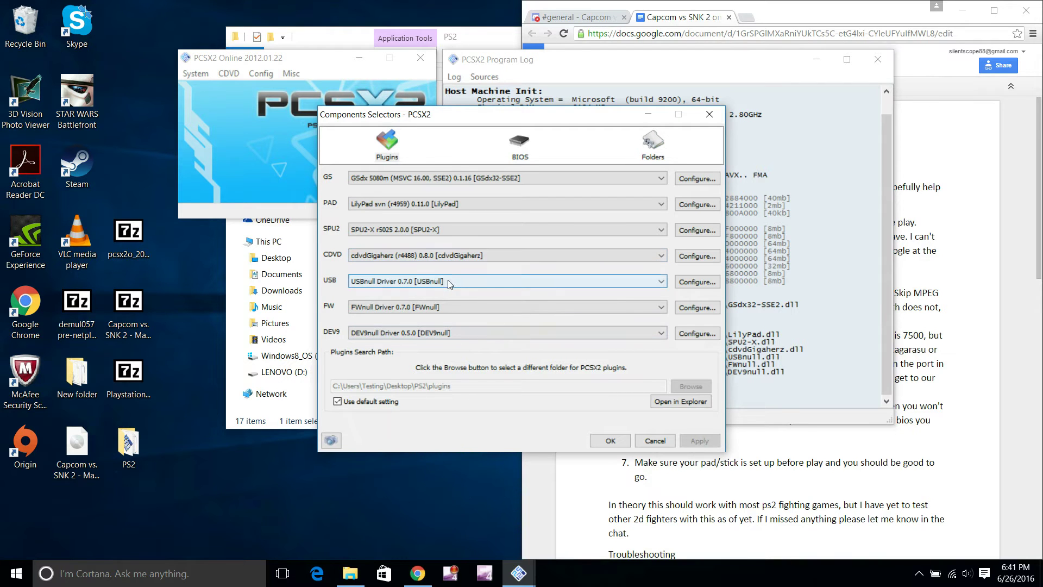
{"action": "left_click", "coordinate": [521, 146]}
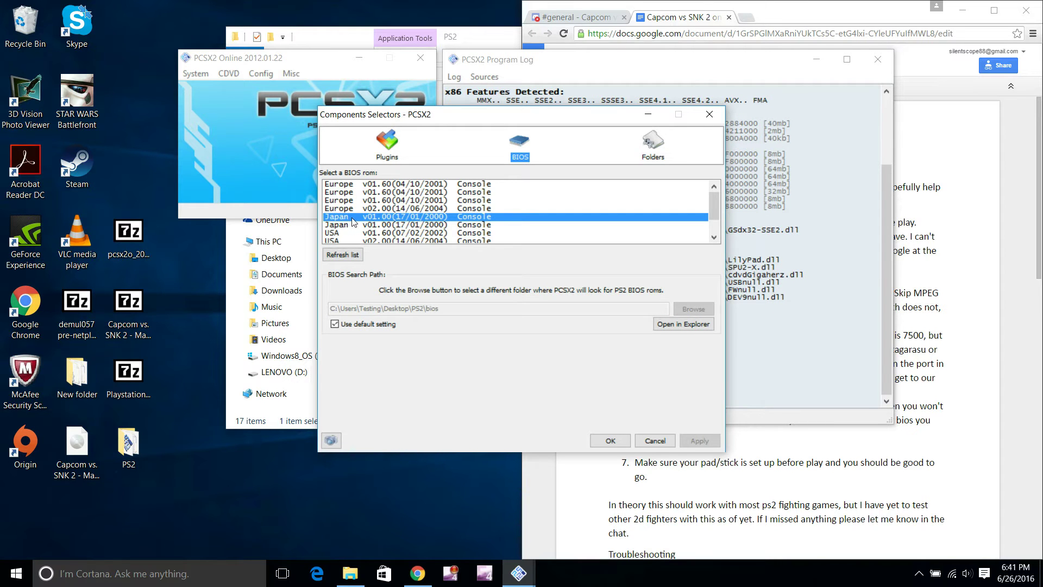
{"action": "left_click", "coordinate": [364, 185]}
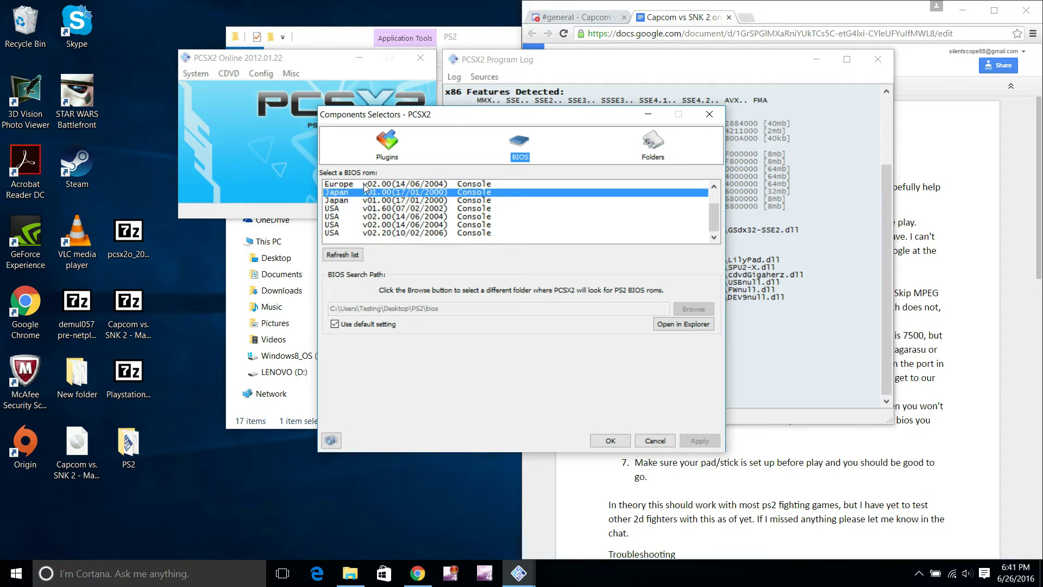
{"action": "left_click", "coordinate": [352, 216]}
{"action": "scroll", "coordinate": [346, 227], "scroll_direction": "down", "scroll_amount": 1}
{"action": "left_click", "coordinate": [385, 233]}
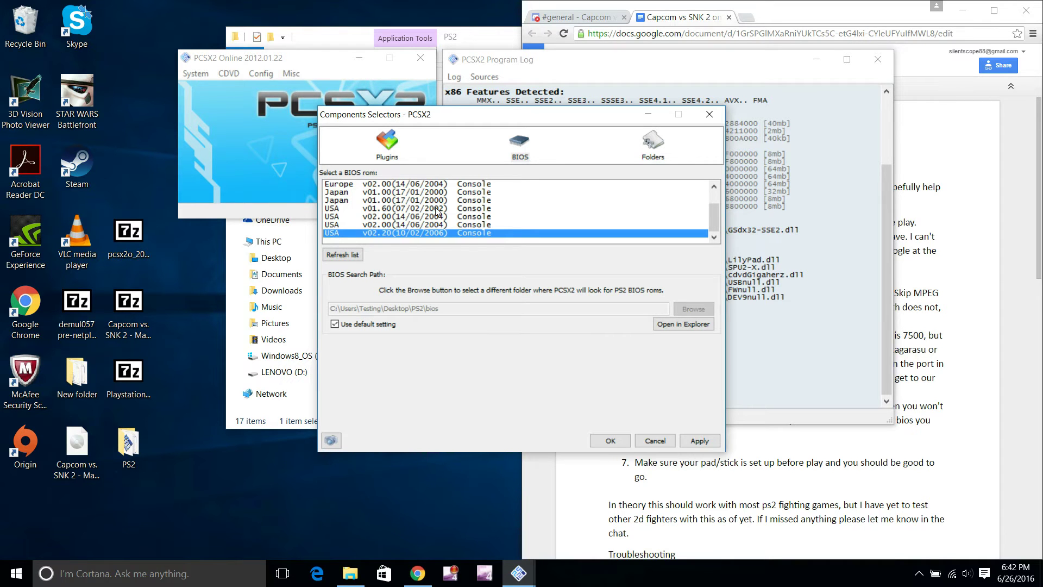
{"action": "left_click", "coordinate": [388, 216]}
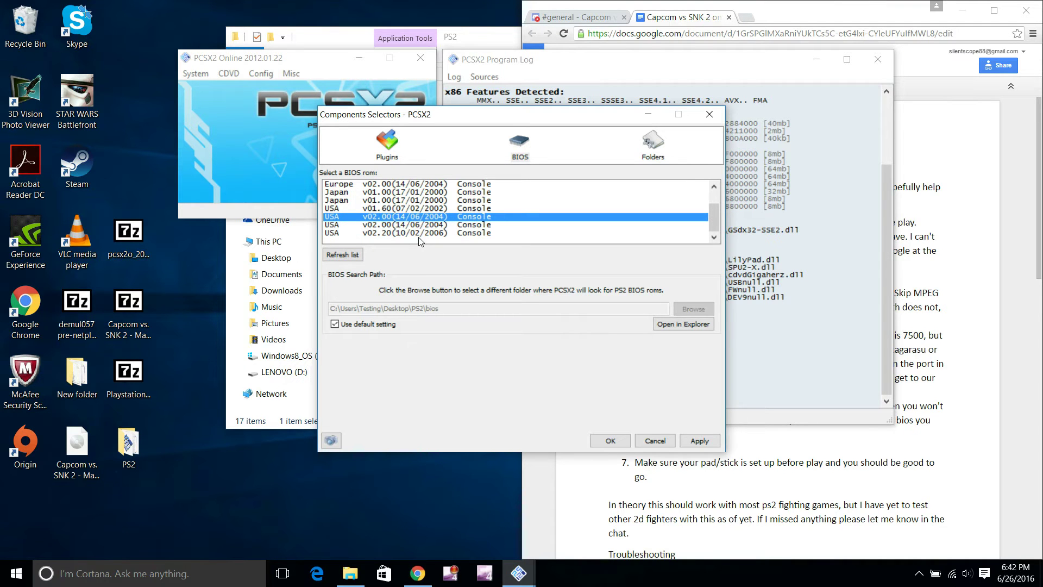
{"action": "left_click", "coordinate": [415, 233]}
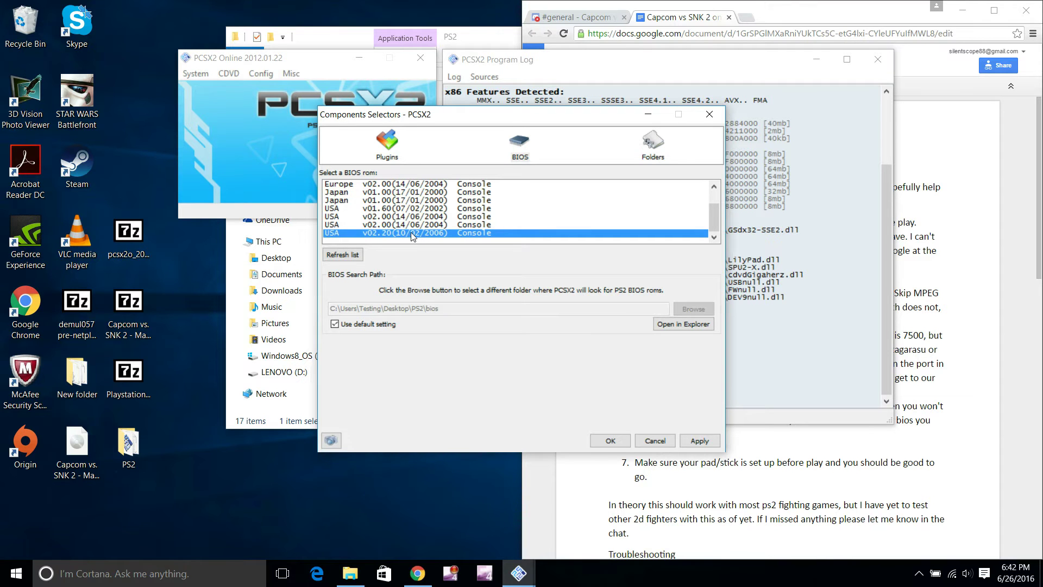
{"action": "left_click", "coordinate": [648, 145]}
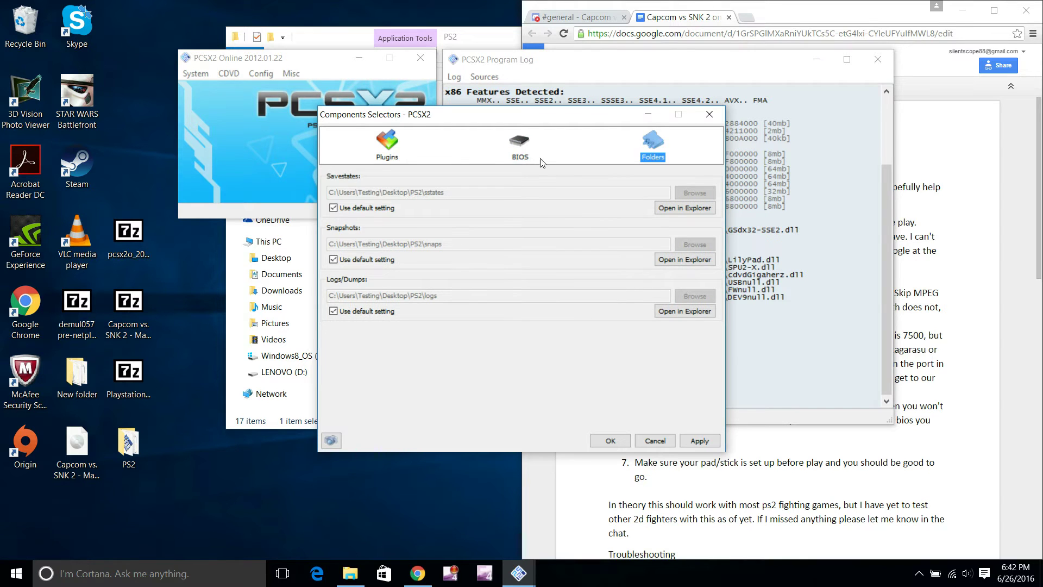
{"action": "left_click", "coordinate": [518, 139]}
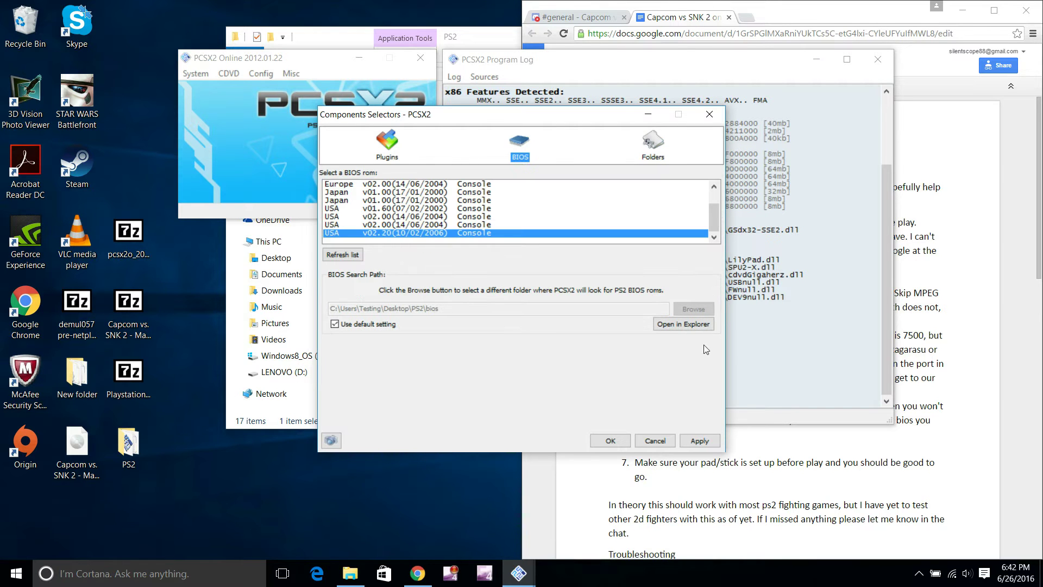
{"action": "left_click", "coordinate": [699, 441]}
{"action": "left_click", "coordinate": [609, 440]}
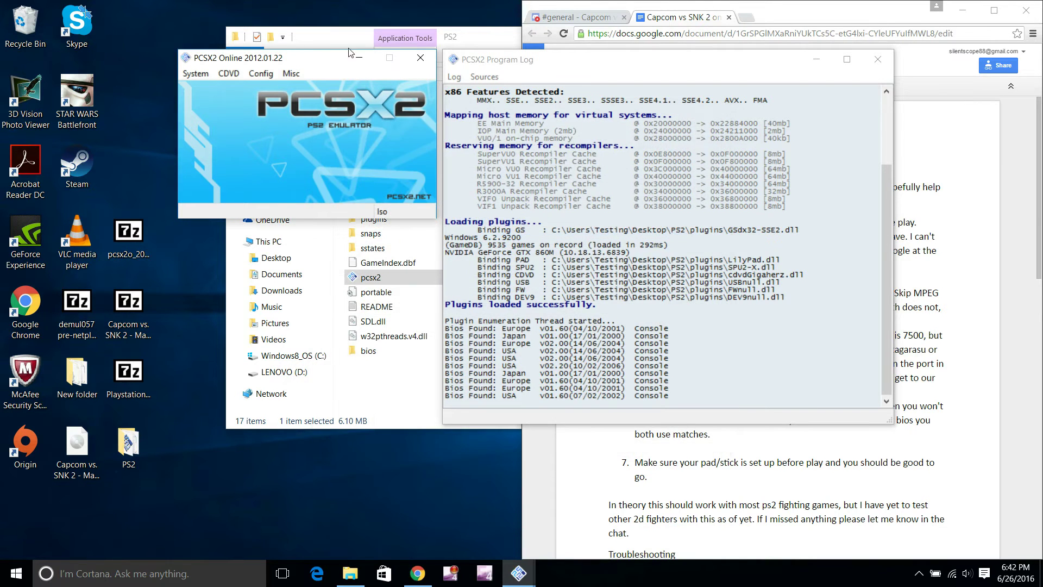
Check the available display resolutions and set the emulator's custom GS window size to 1280 x 720.
{"action": "left_click", "coordinate": [256, 77]}
{"action": "mouse_move", "coordinate": [301, 142]}
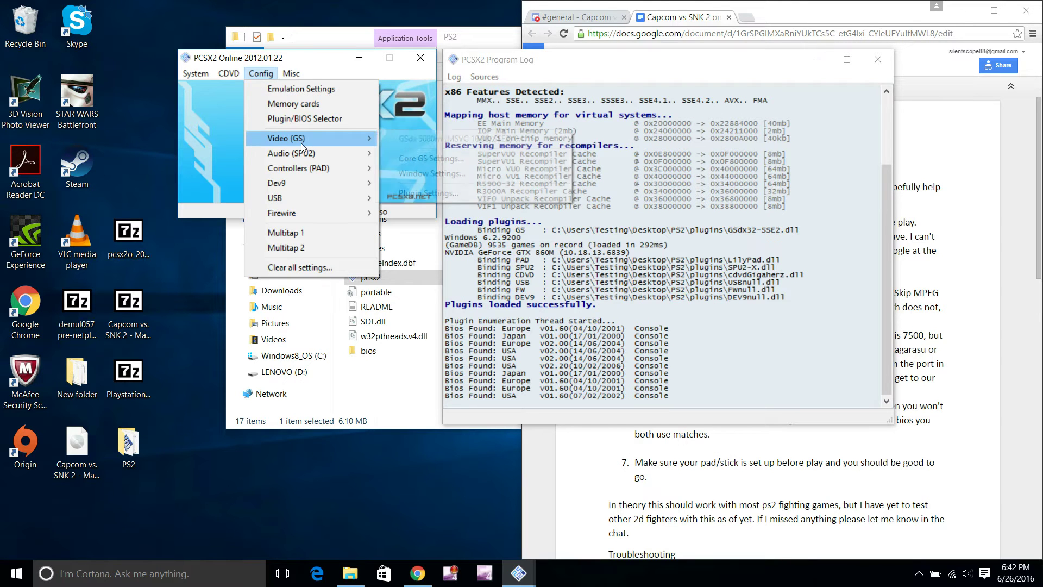
{"action": "left_click", "coordinate": [292, 86]}
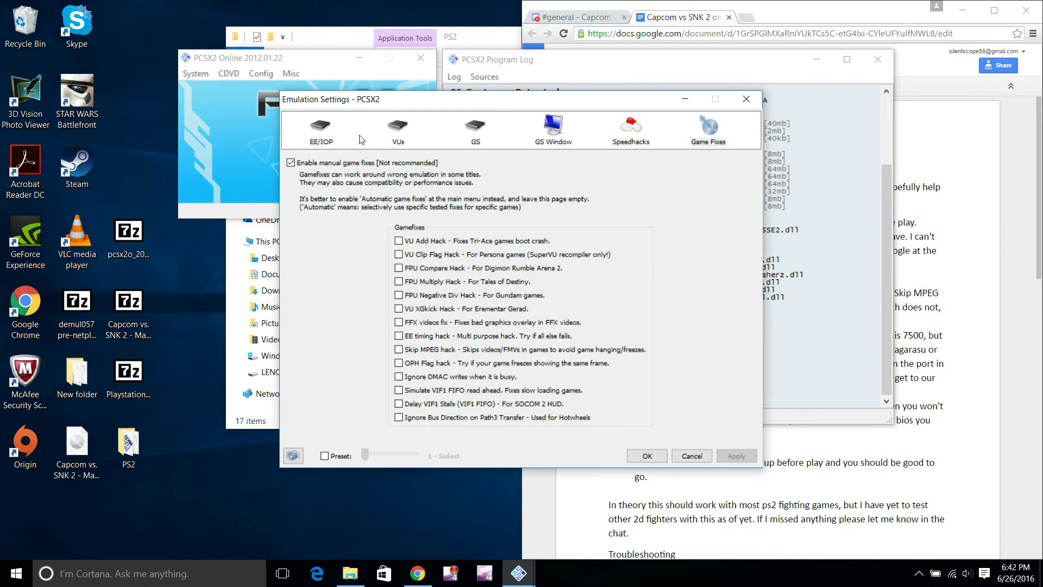
{"action": "left_click", "coordinate": [559, 133]}
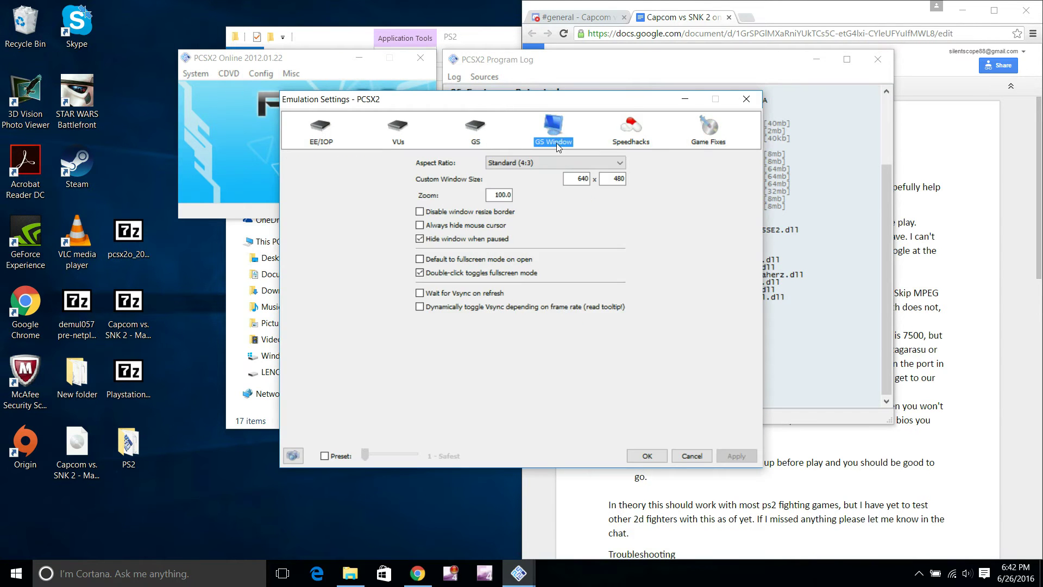
{"action": "double_click", "coordinate": [587, 180]}
{"action": "right_click", "coordinate": [227, 484]}
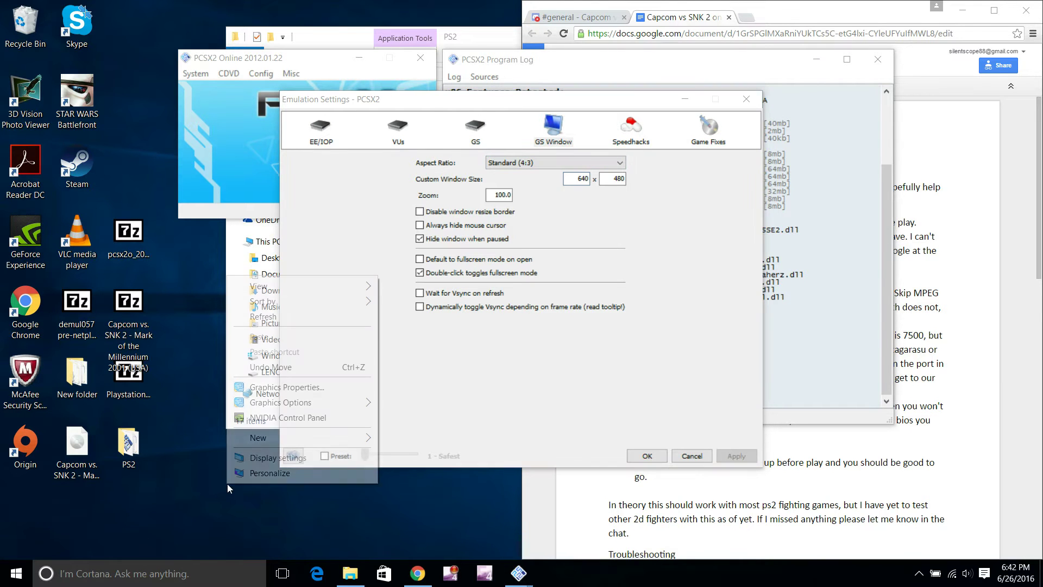
{"action": "mouse_move", "coordinate": [321, 404]}
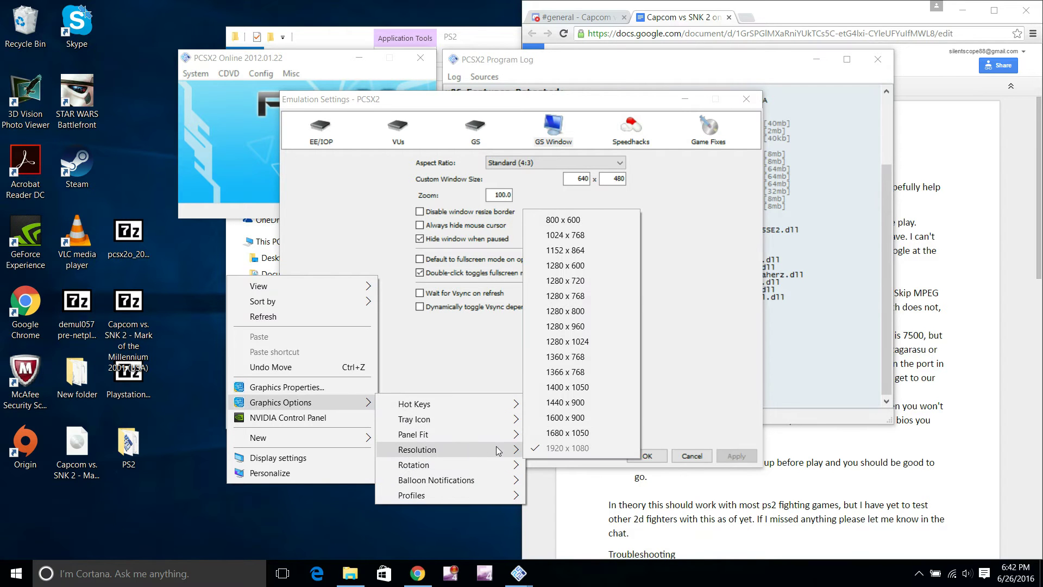
{"action": "double_click", "coordinate": [584, 178]}
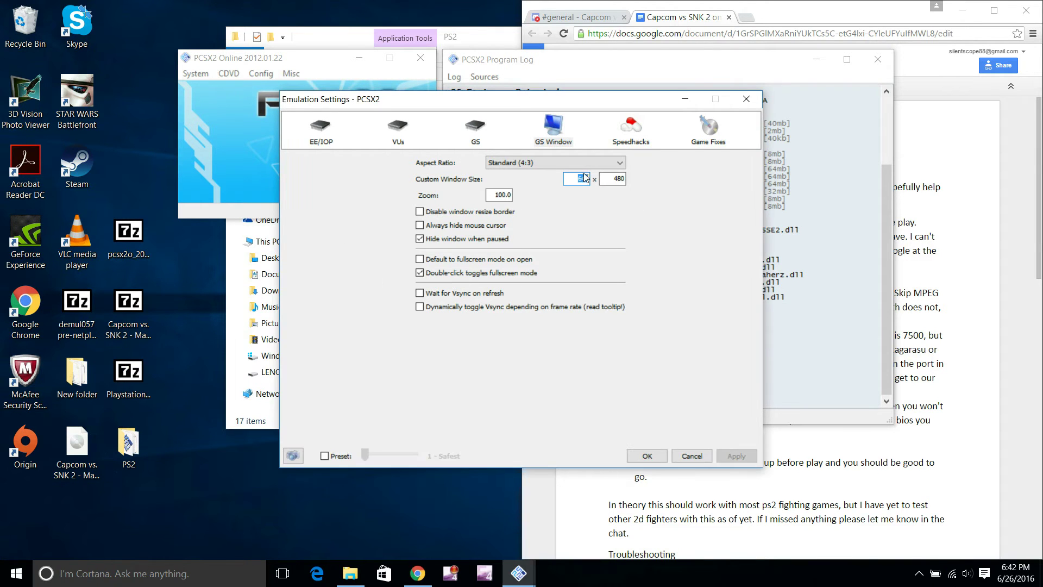
{"action": "type", "text": "1280"}
{"action": "double_click", "coordinate": [619, 177]}
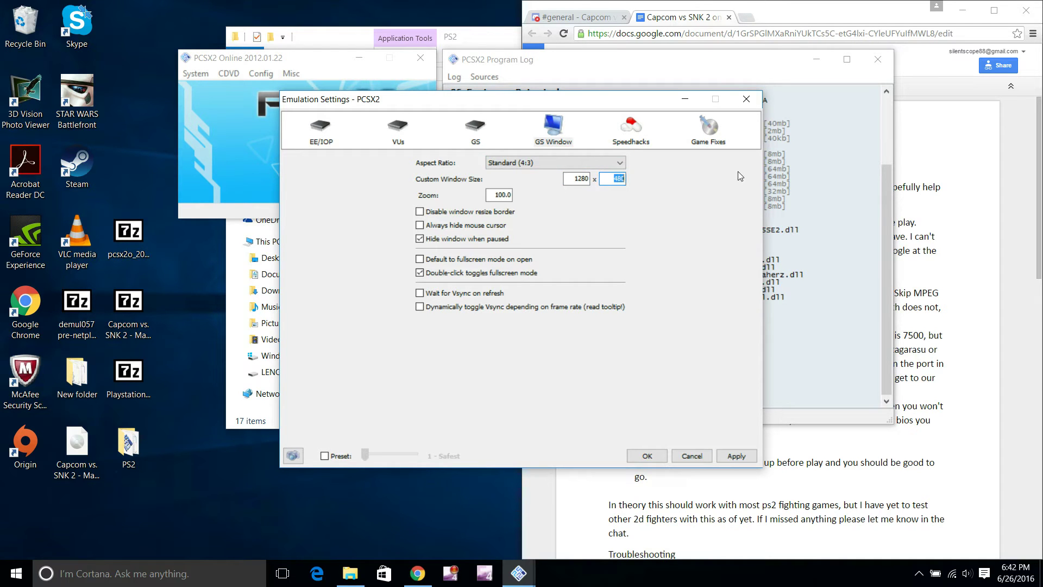
{"action": "type", "text": "720"}
{"action": "left_click", "coordinate": [647, 456]}
Set the GSdx video plugin's renderer to Direct3D11 (Hardware) and save the plugin settings.
{"action": "left_click", "coordinate": [263, 74]}
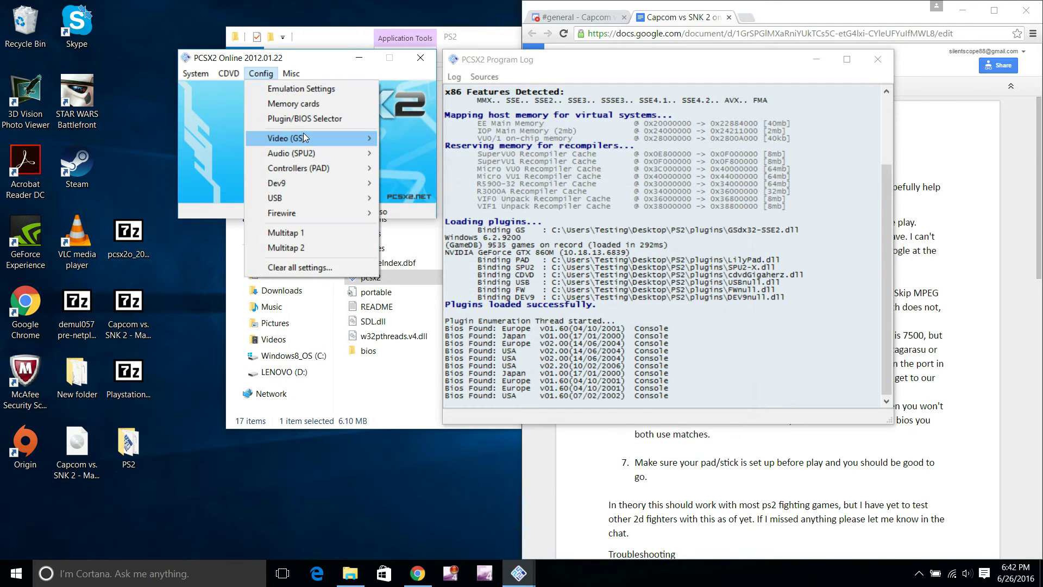
{"action": "mouse_move", "coordinate": [304, 136]}
{"action": "left_click", "coordinate": [425, 191]}
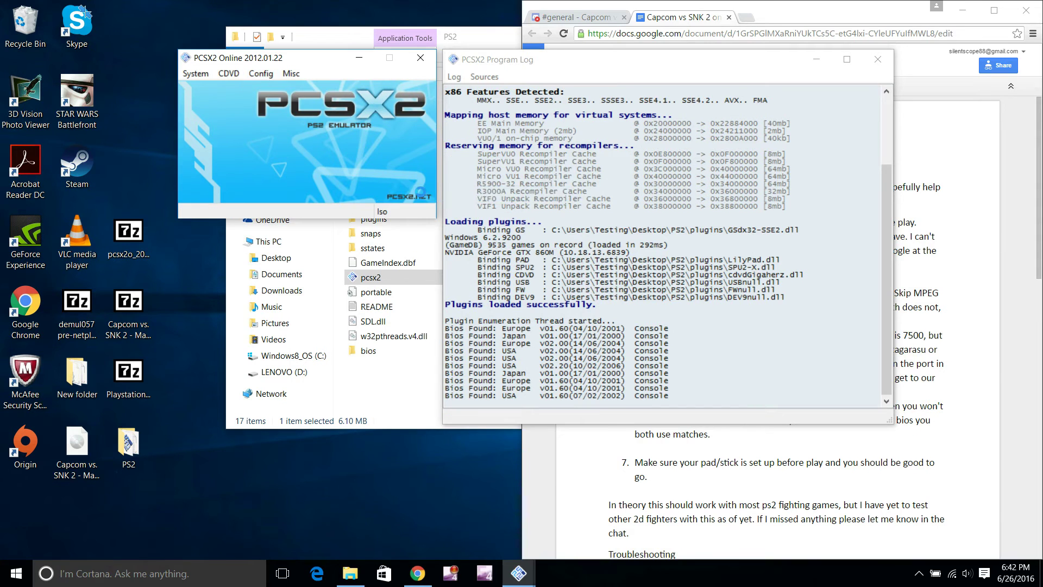
{"action": "left_click", "coordinate": [549, 167]}
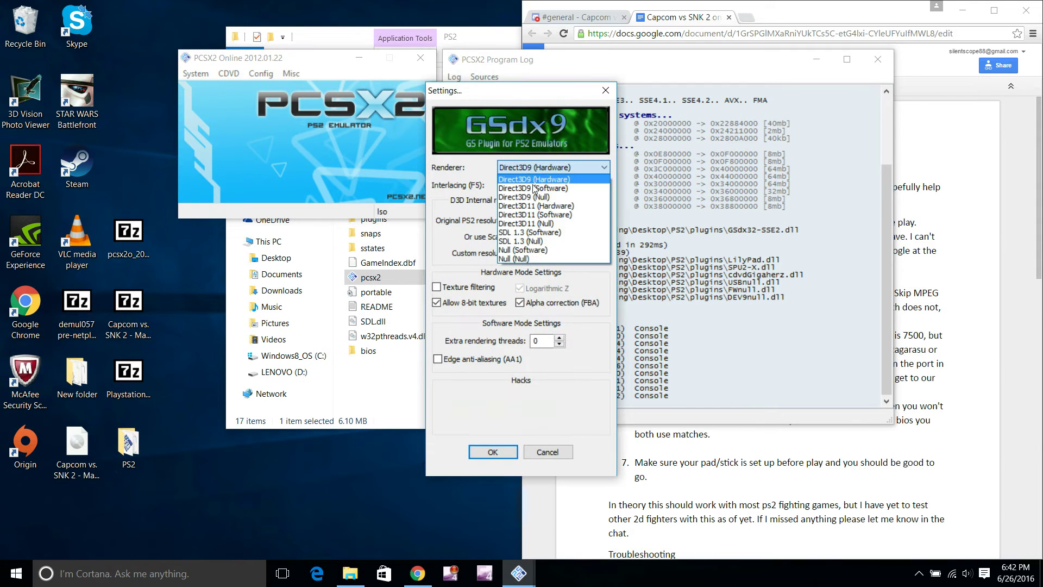
{"action": "left_click", "coordinate": [515, 217]}
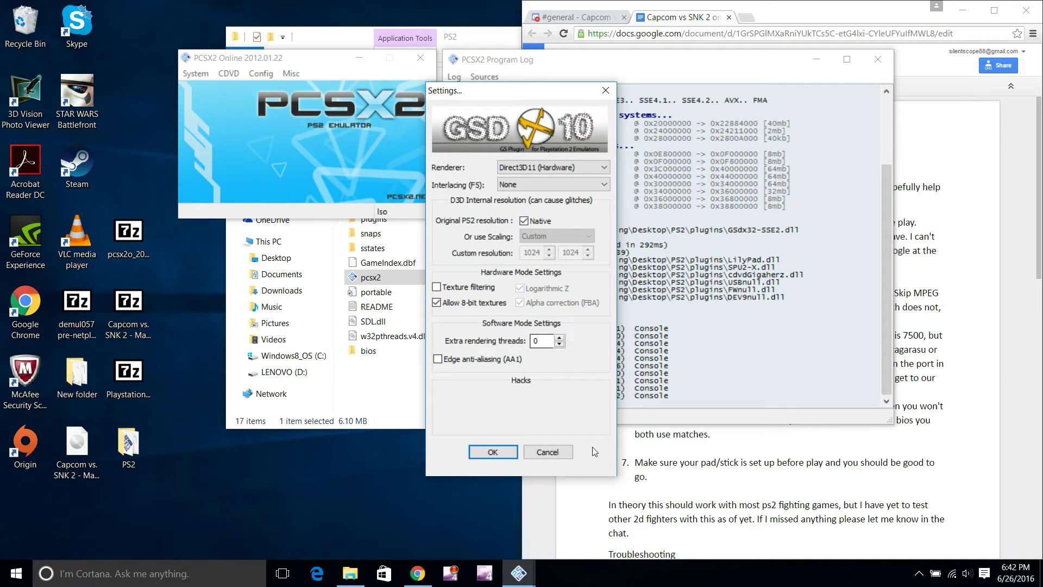
{"action": "left_click", "coordinate": [496, 451]}
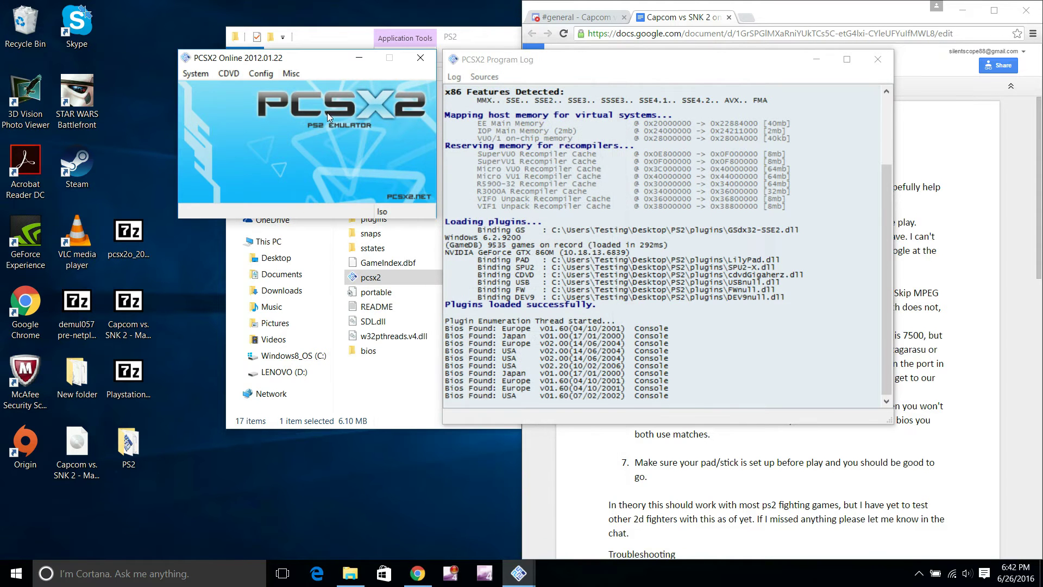
Review the SPU2-X audio plugin settings and close them without changes.
{"action": "left_click", "coordinate": [261, 74]}
{"action": "mouse_move", "coordinate": [298, 154]}
{"action": "left_click", "coordinate": [405, 172]}
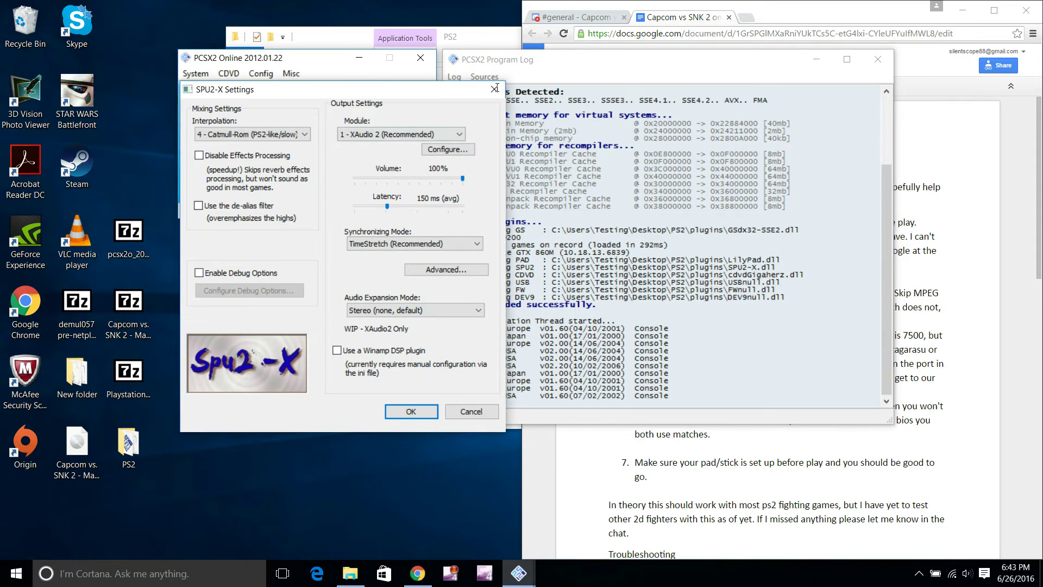
{"action": "left_click", "coordinate": [494, 90]}
Clear all existing Pad 1 bindings in the LilyPad controller plugin settings.
{"action": "left_click", "coordinate": [261, 74]}
{"action": "mouse_move", "coordinate": [302, 170]}
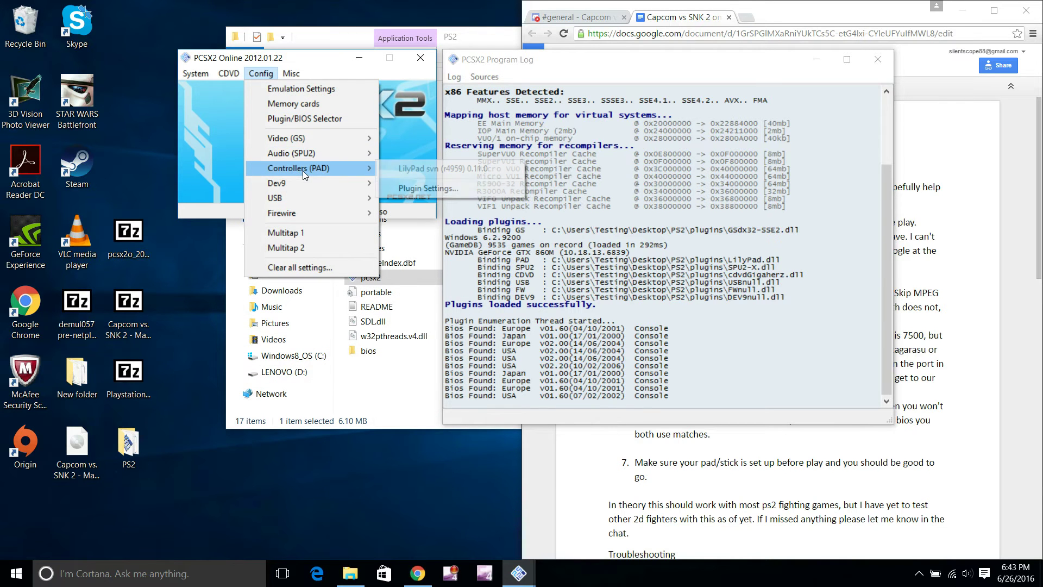
{"action": "left_click", "coordinate": [435, 186]}
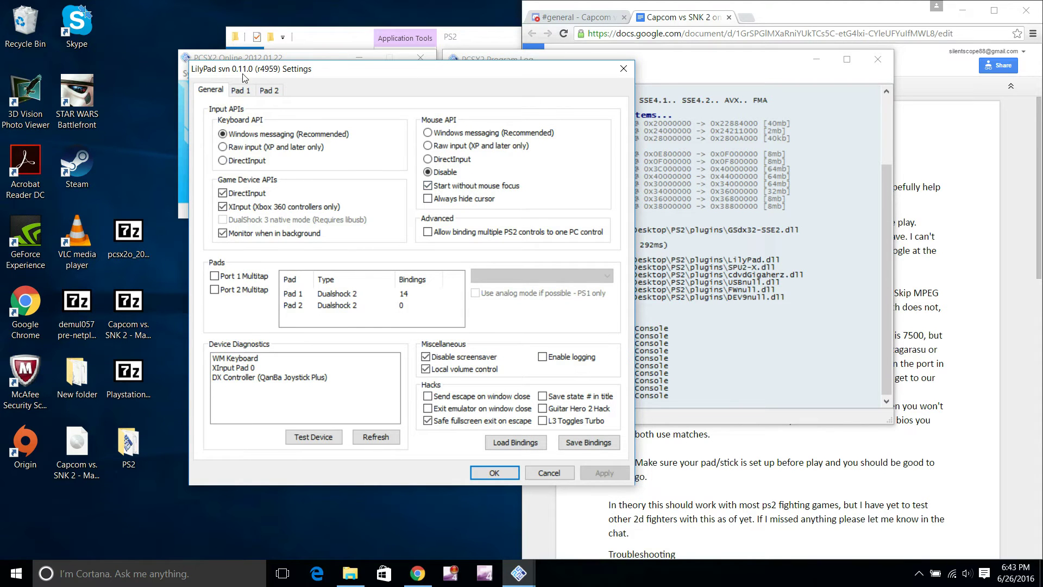
{"action": "left_click", "coordinate": [242, 91]}
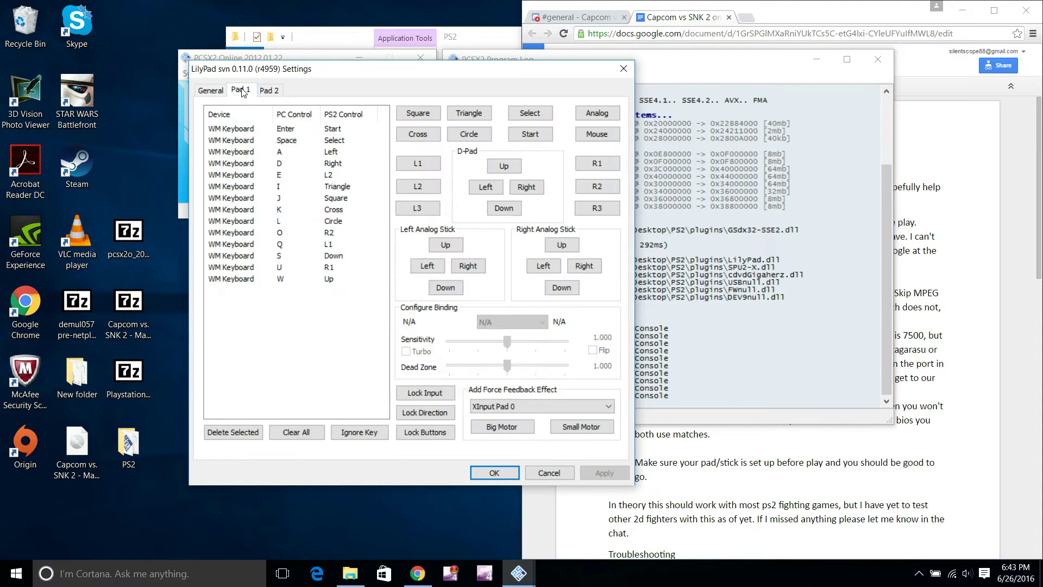
{"action": "left_click", "coordinate": [296, 431]}
On Pad 1, bind Square, Triangle, Cross and Circle to controller X, Y, A and B, and Select and Start to Back and Start.
{"action": "left_click", "coordinate": [425, 118]}
{"action": "left_click", "coordinate": [428, 116]}
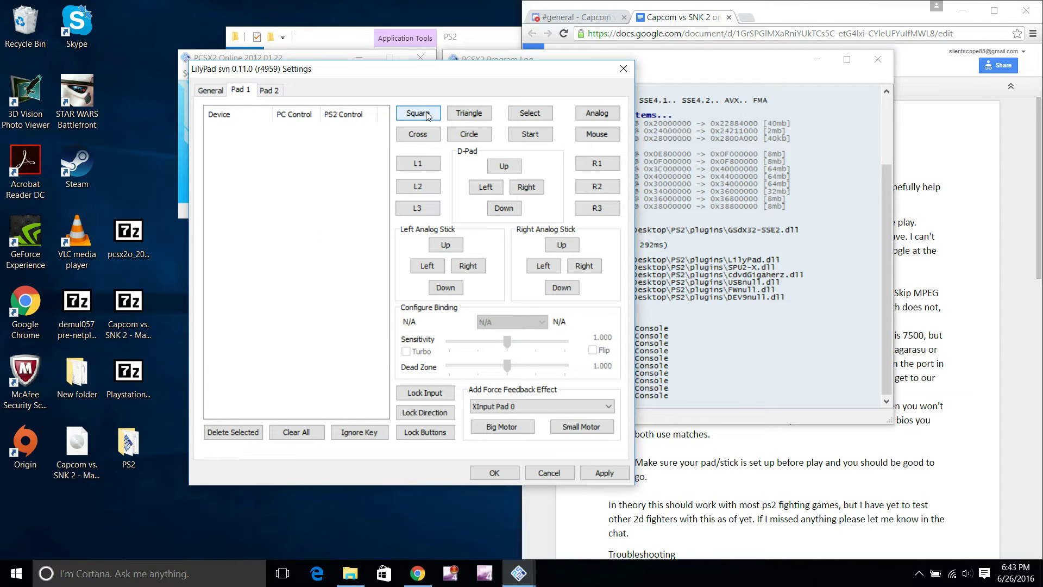
{"action": "left_click", "coordinate": [479, 115]}
{"action": "left_click", "coordinate": [425, 138]}
{"action": "left_click", "coordinate": [468, 136]}
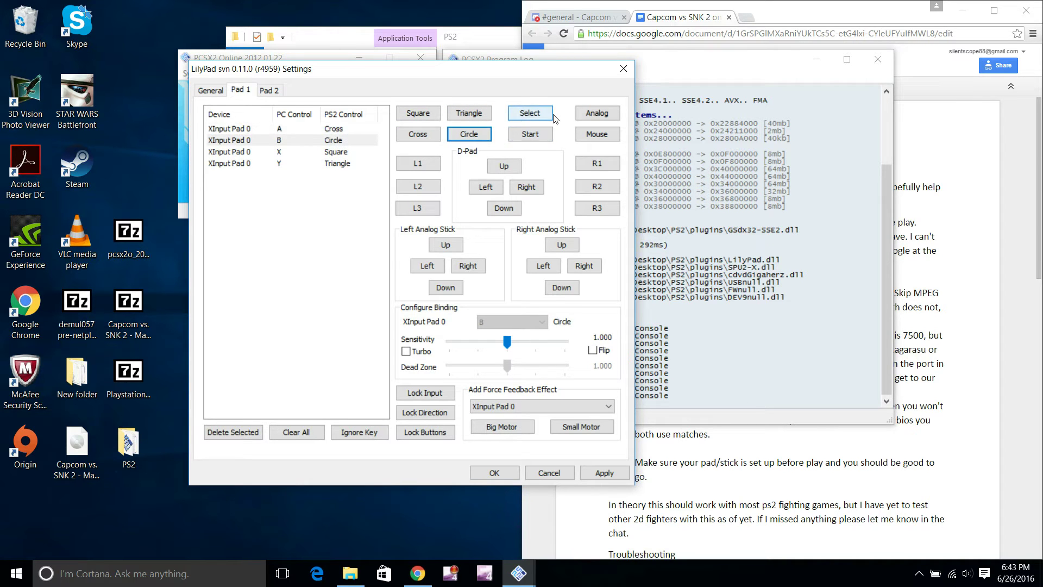
{"action": "left_click", "coordinate": [535, 119]}
{"action": "left_click", "coordinate": [530, 135]}
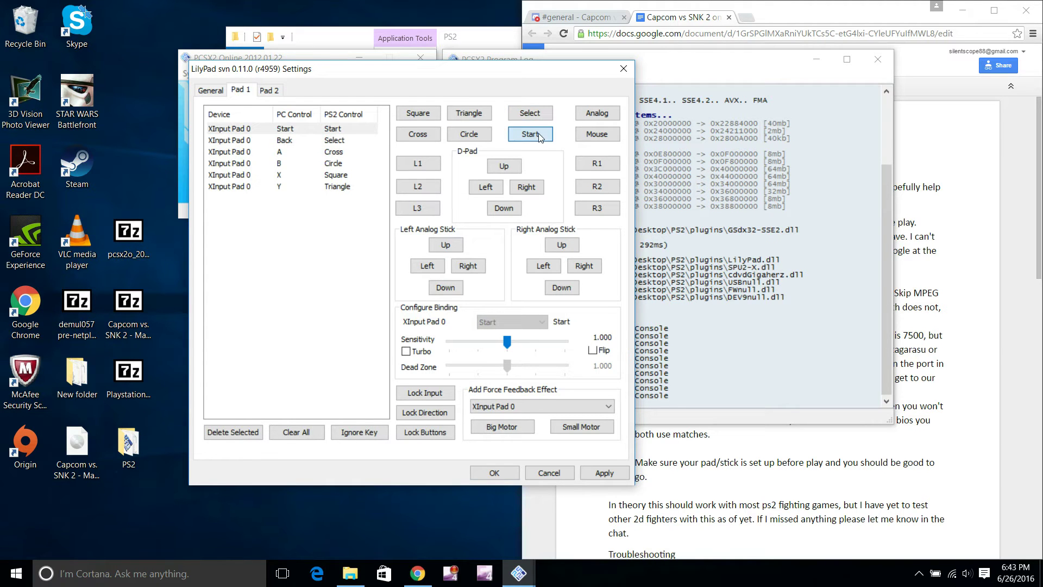
Bind Pad 1's R1 and R2 to the controller's right shoulder and trigger, map all D-pad directions, and save the bindings.
{"action": "left_click", "coordinate": [586, 168]}
{"action": "left_click", "coordinate": [580, 190]}
{"action": "left_click", "coordinate": [504, 166]}
{"action": "left_click", "coordinate": [495, 186]}
{"action": "left_click", "coordinate": [525, 187]}
{"action": "left_click", "coordinate": [503, 208]}
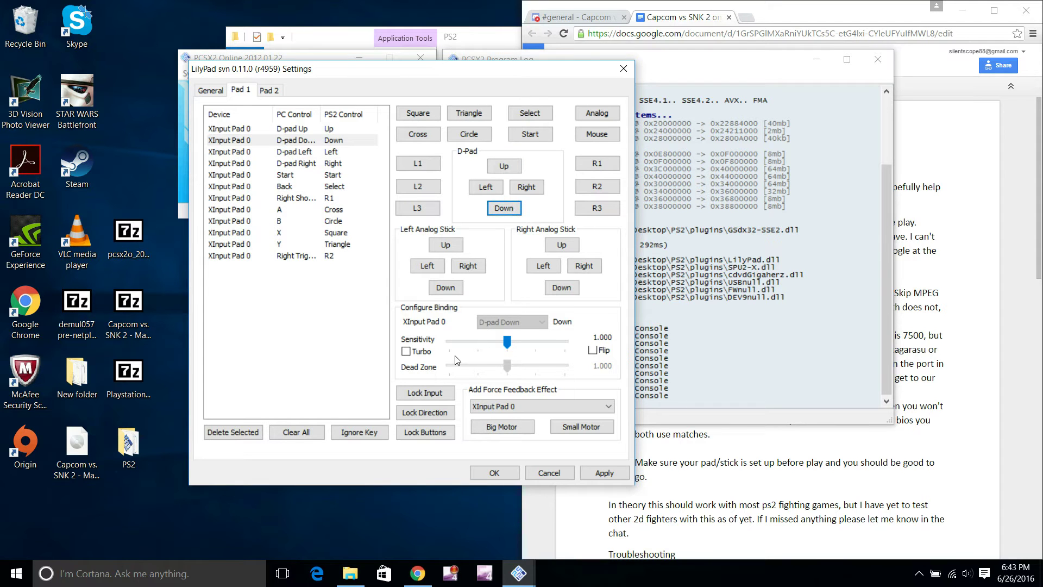
{"action": "left_click", "coordinate": [604, 473]}
{"action": "left_click", "coordinate": [494, 472]}
Check the LilyPad plugin's device list, input APIs and pad bindings, and close the settings.
{"action": "left_click", "coordinate": [262, 76]}
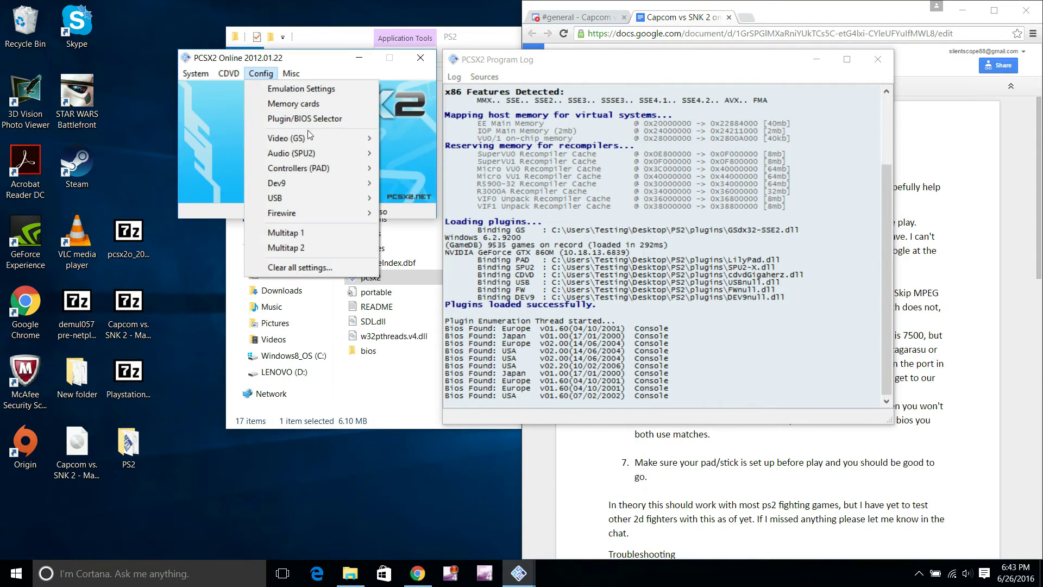
{"action": "mouse_move", "coordinate": [318, 171]}
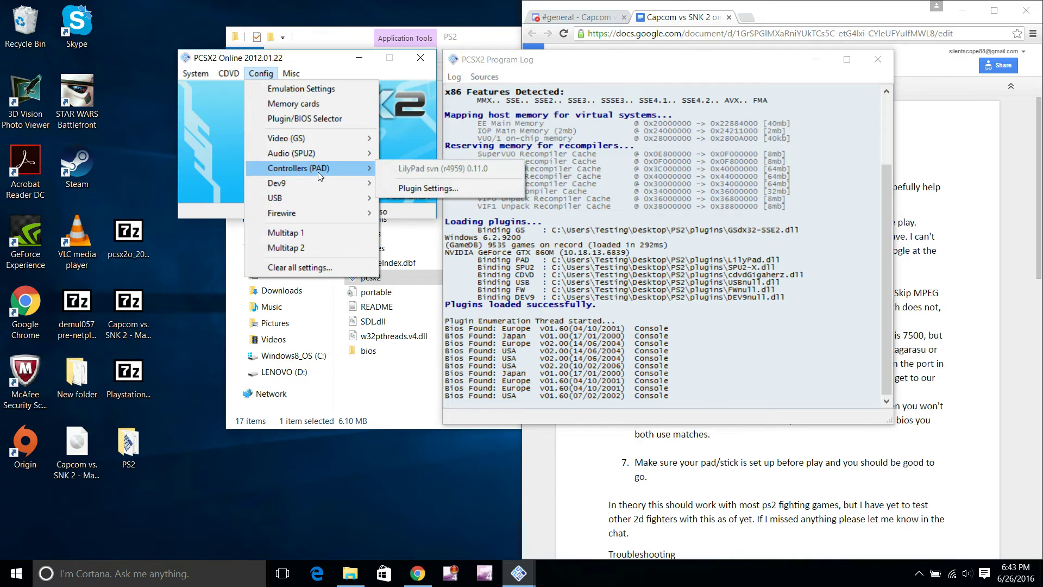
{"action": "left_click", "coordinate": [420, 186]}
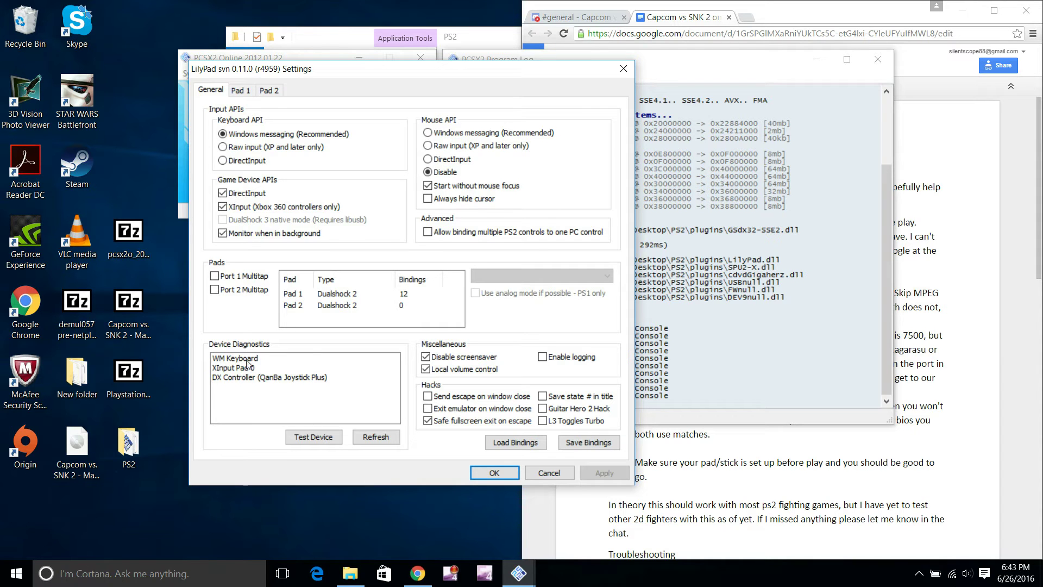
{"action": "left_click", "coordinate": [268, 90]}
{"action": "left_click", "coordinate": [241, 90]}
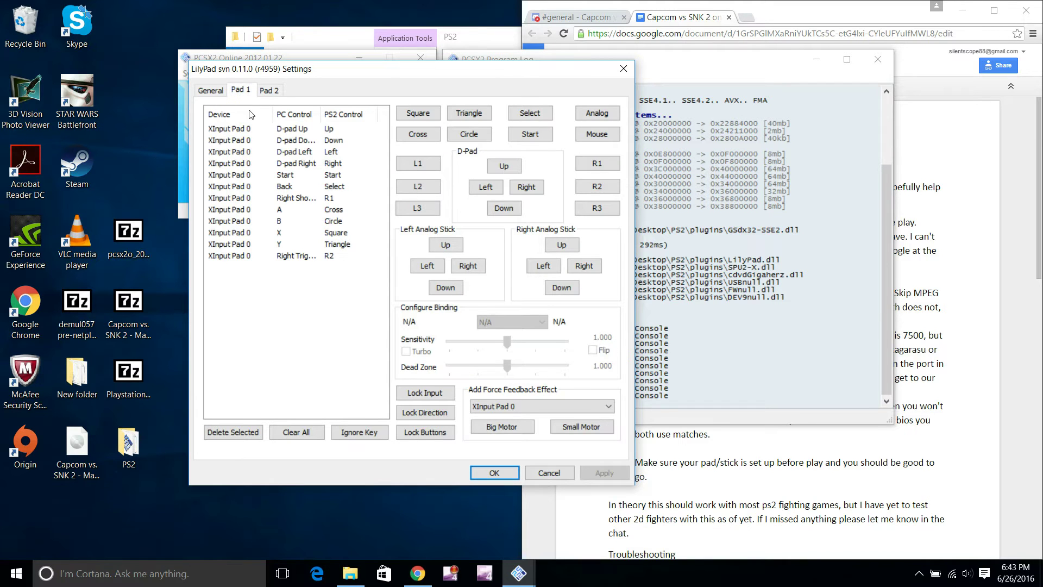
{"action": "left_click", "coordinate": [212, 91]}
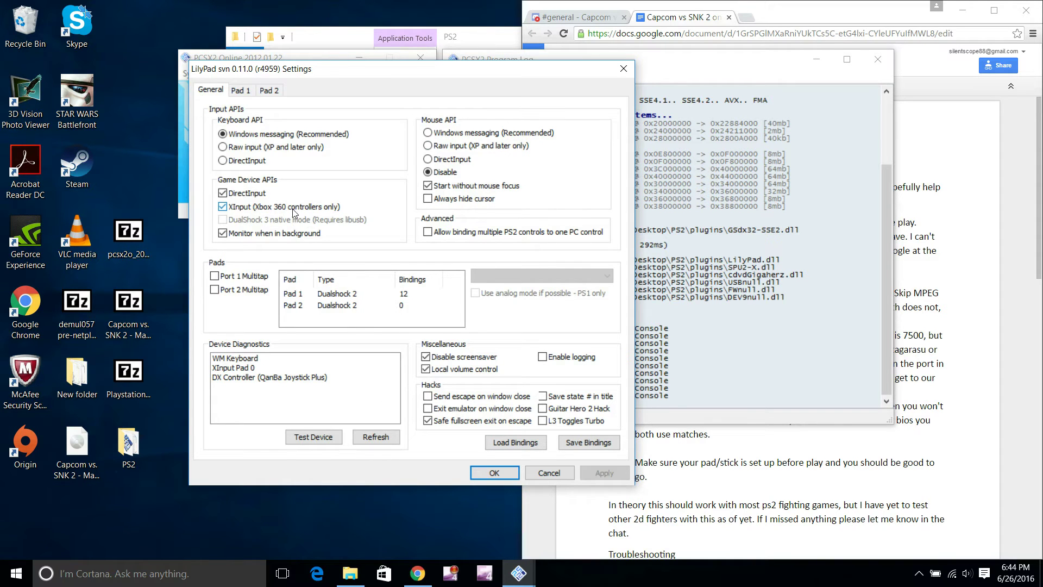
{"action": "left_click", "coordinate": [503, 474]}
Load the Capcom vs. SNK 2 - Mark of the Millennium 2001 (USA) ISO from the Desktop as the disc source.
{"action": "left_click", "coordinate": [229, 73]}
{"action": "mouse_move", "coordinate": [249, 76]}
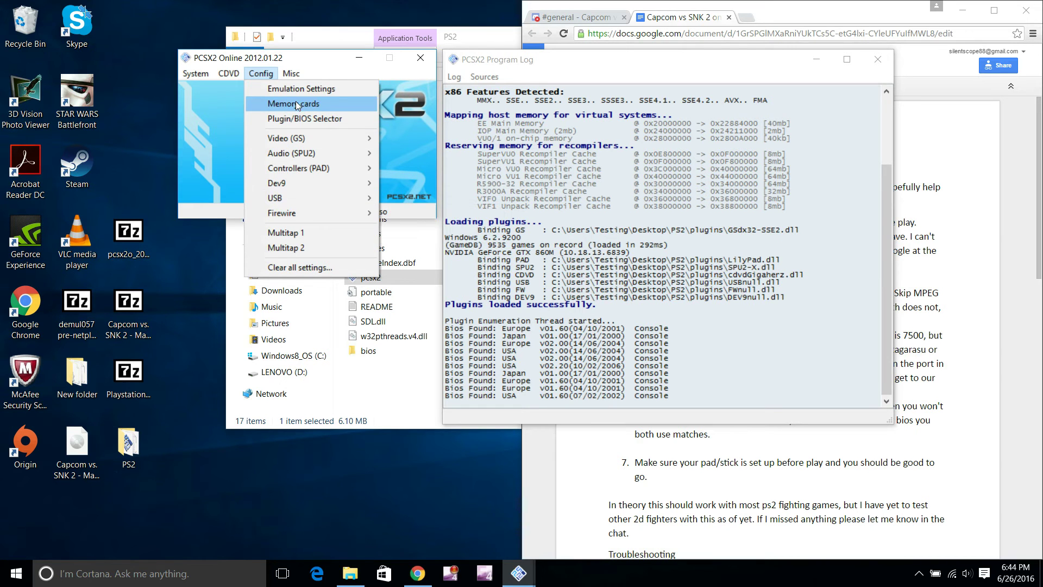
{"action": "left_click", "coordinate": [238, 74]}
{"action": "left_click", "coordinate": [239, 74]}
{"action": "mouse_move", "coordinate": [258, 89]}
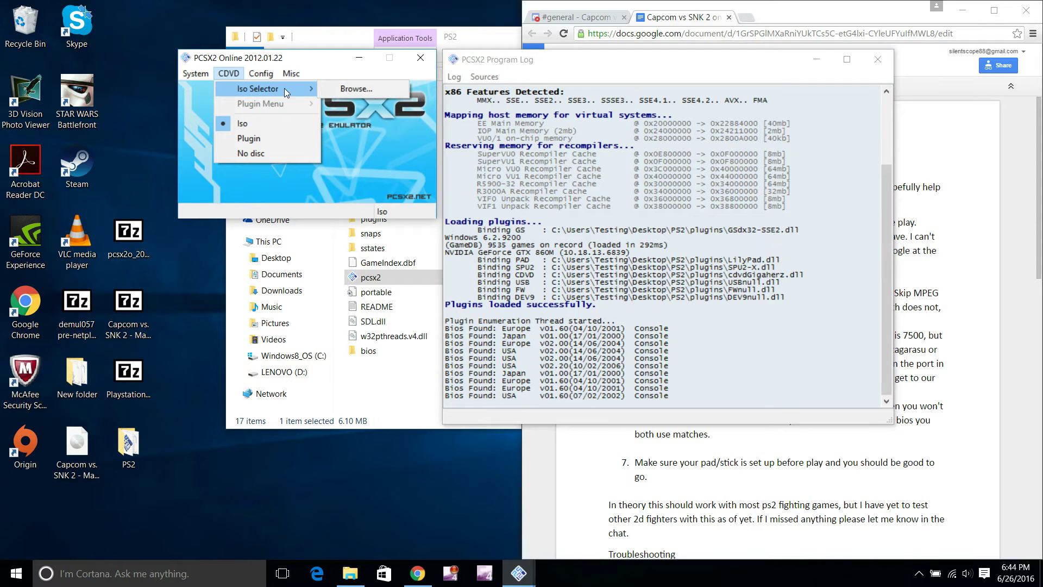
{"action": "left_click", "coordinate": [326, 90]}
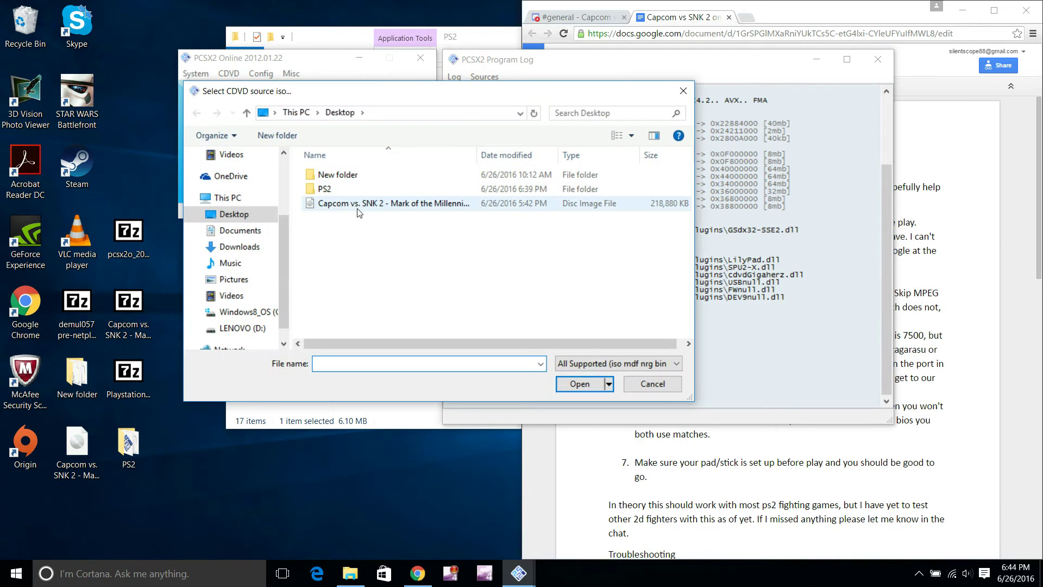
{"action": "left_click", "coordinate": [342, 204]}
{"action": "left_click", "coordinate": [585, 387]}
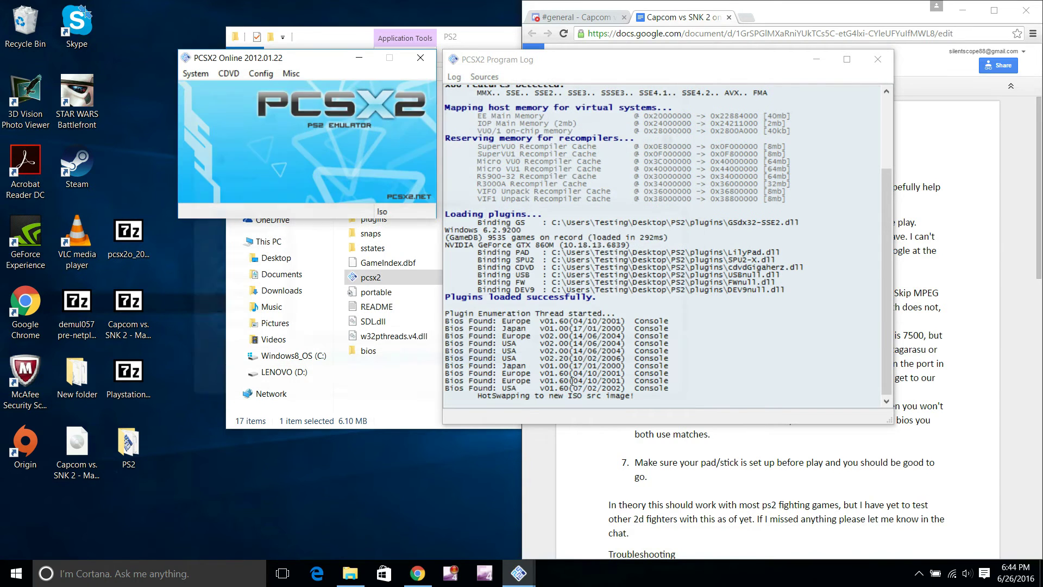
{"action": "left_click", "coordinate": [228, 74]}
{"action": "mouse_move", "coordinate": [249, 89]}
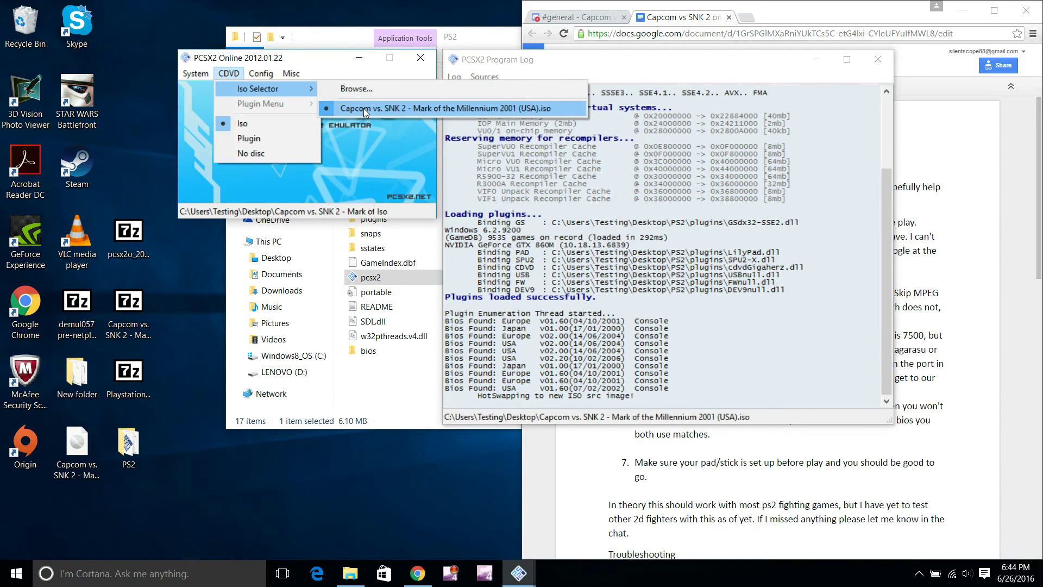
In the MemoryCard Manager, move Mcd001.ps2 to the unused cards and insert it back into Port-1.
{"action": "left_click", "coordinate": [256, 74]}
{"action": "left_click", "coordinate": [256, 74]}
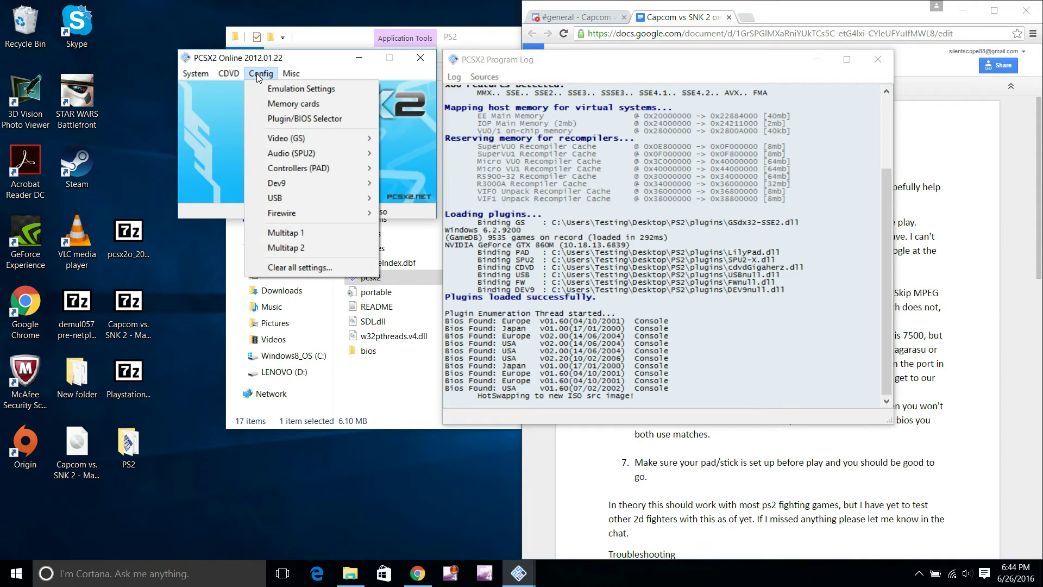
{"action": "left_click", "coordinate": [296, 104]}
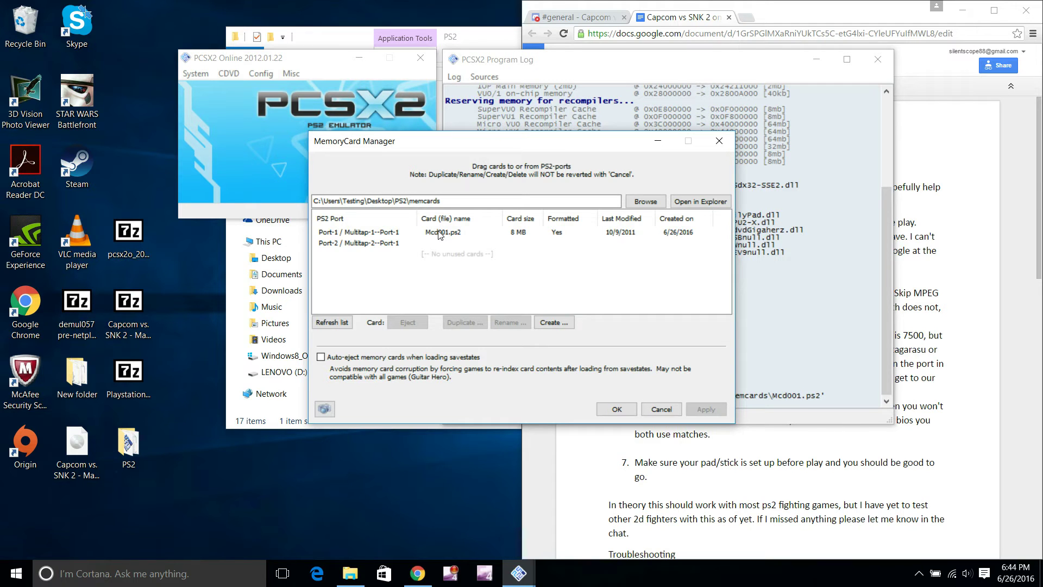
{"action": "left_click", "coordinate": [438, 232]}
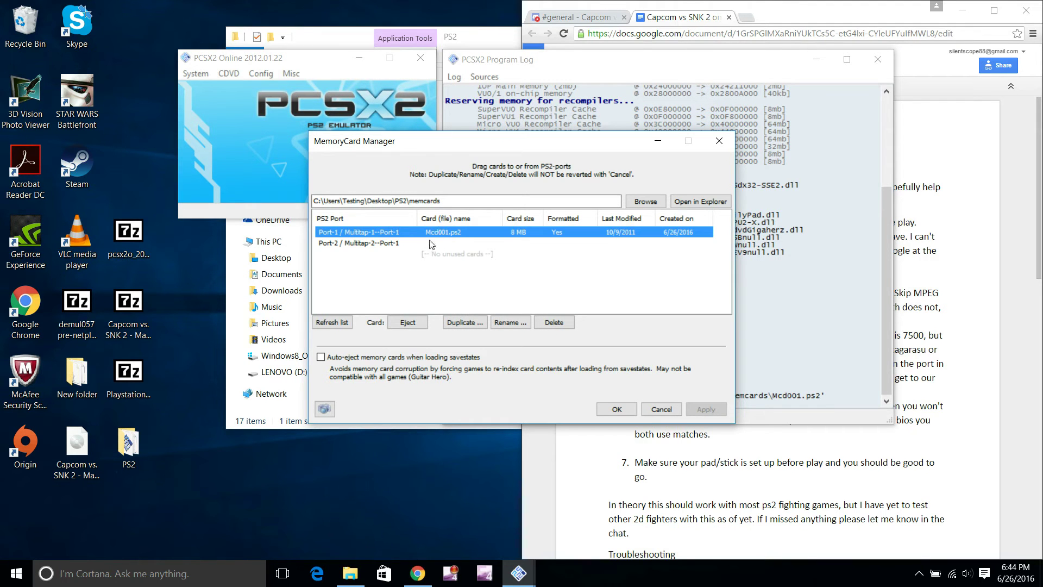
{"action": "left_click_drag", "start_coordinate": [441, 232], "coordinate": [454, 264]}
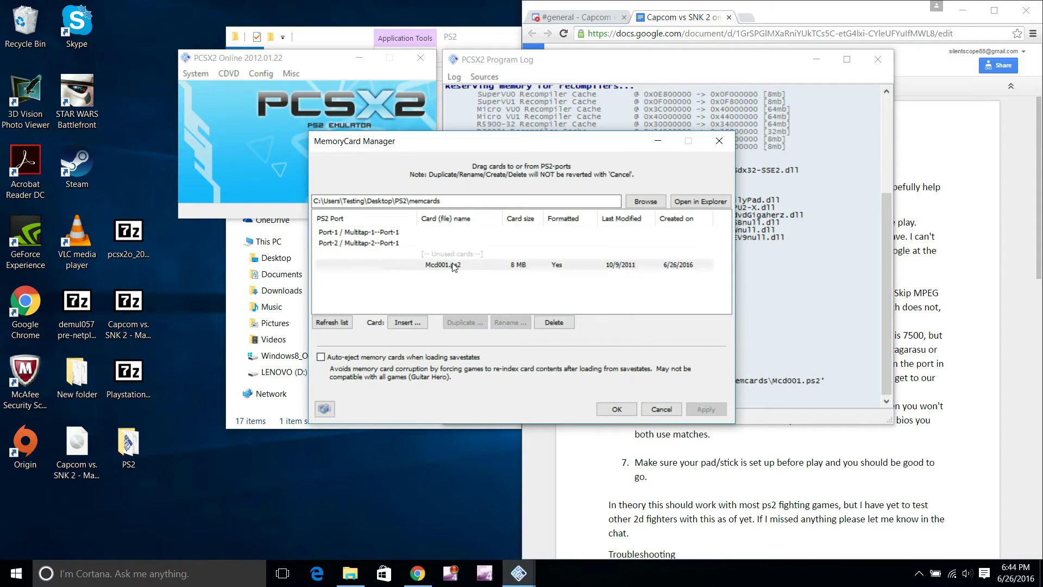
{"action": "left_click", "coordinate": [406, 323]}
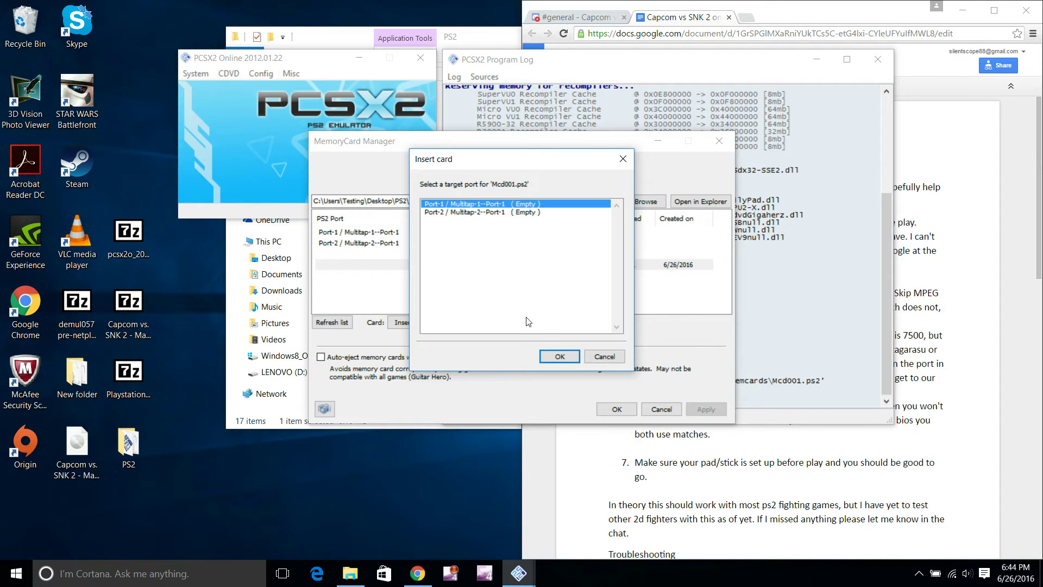
{"action": "left_click", "coordinate": [559, 357]}
Create an 8 MB memory card named "my memory card", insert it into Port-2, and confirm the memory card setup.
{"action": "left_click", "coordinate": [555, 323]}
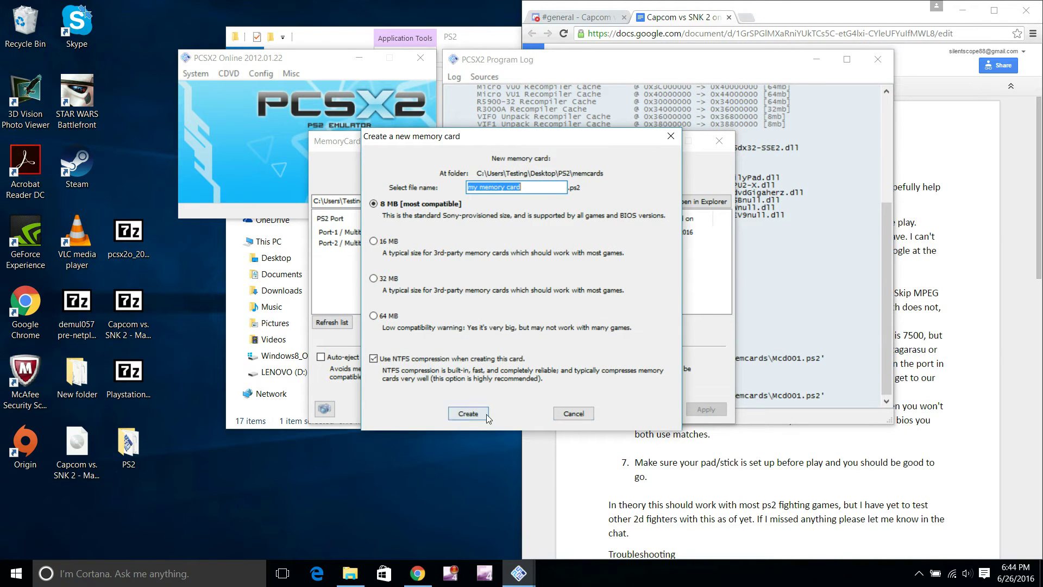
{"action": "left_click", "coordinate": [468, 414]}
{"action": "left_click", "coordinate": [463, 266]}
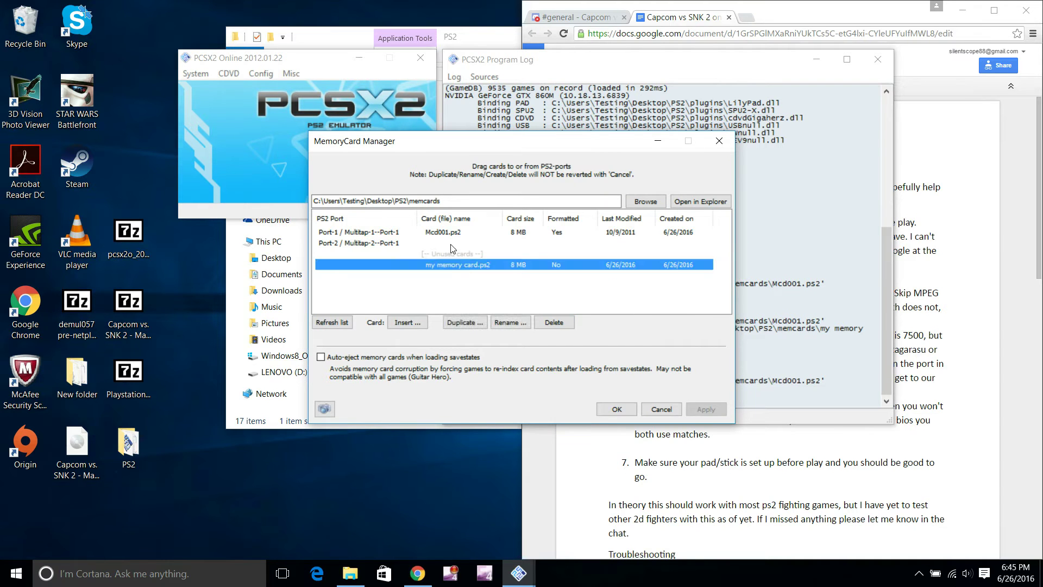
{"action": "left_click", "coordinate": [417, 320]}
{"action": "left_click", "coordinate": [474, 214]}
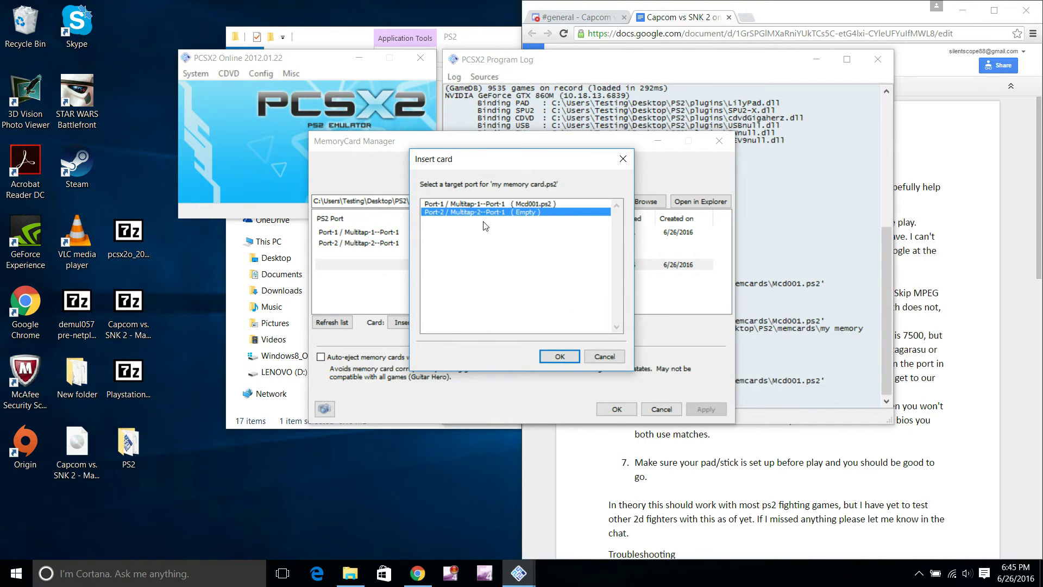
{"action": "left_click", "coordinate": [560, 357]}
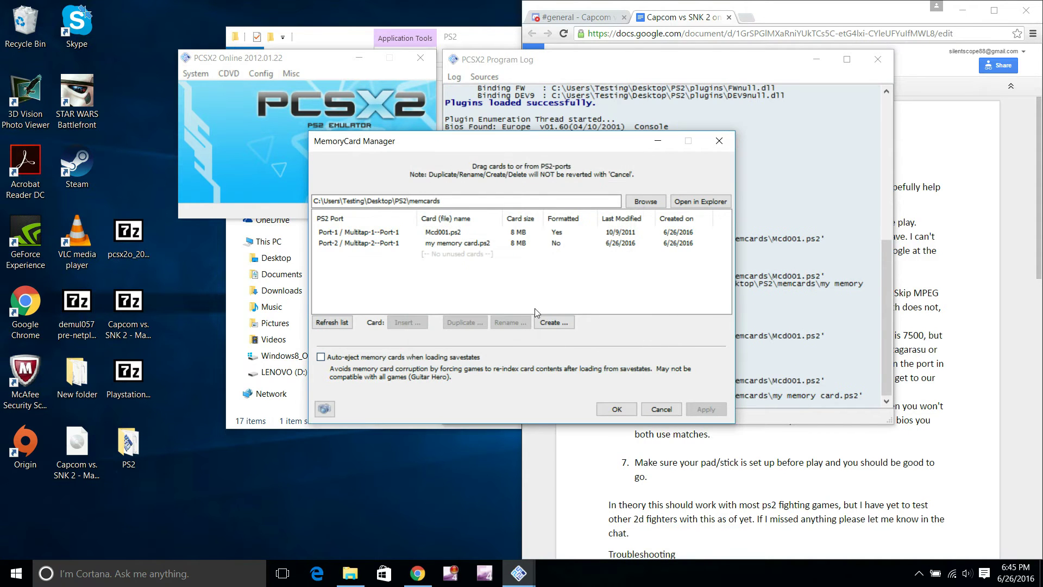
{"action": "left_click", "coordinate": [557, 232]}
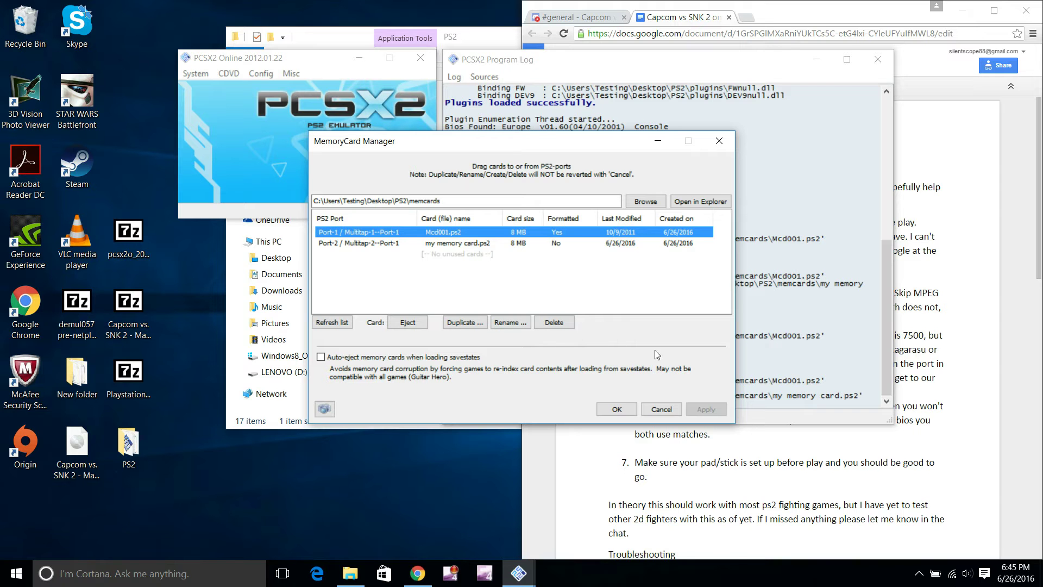
{"action": "left_click", "coordinate": [617, 408]}
Switch the emulator's CDVD source to No disc.
{"action": "left_click", "coordinate": [227, 74]}
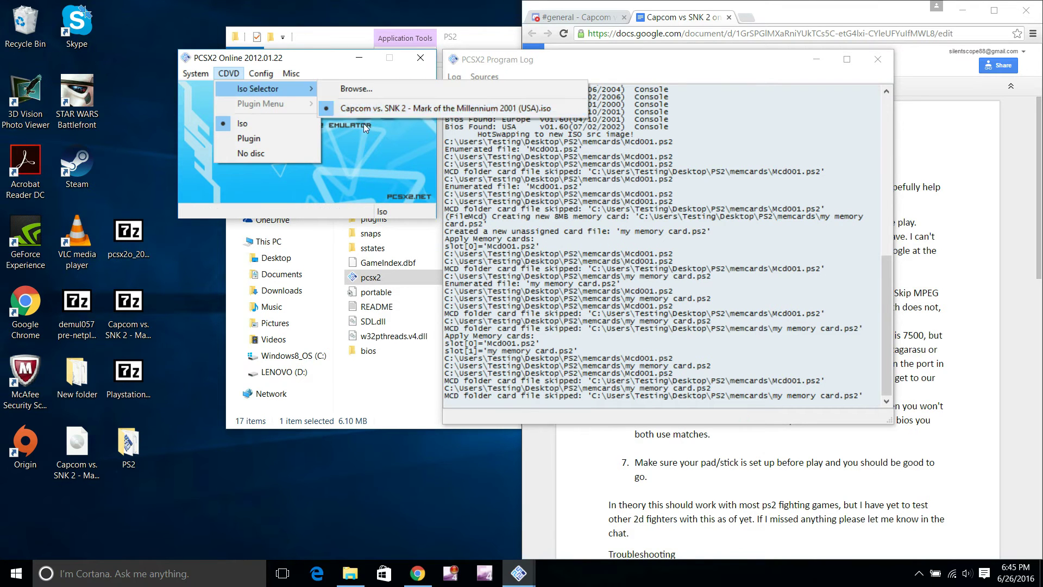
{"action": "left_click", "coordinate": [250, 158]}
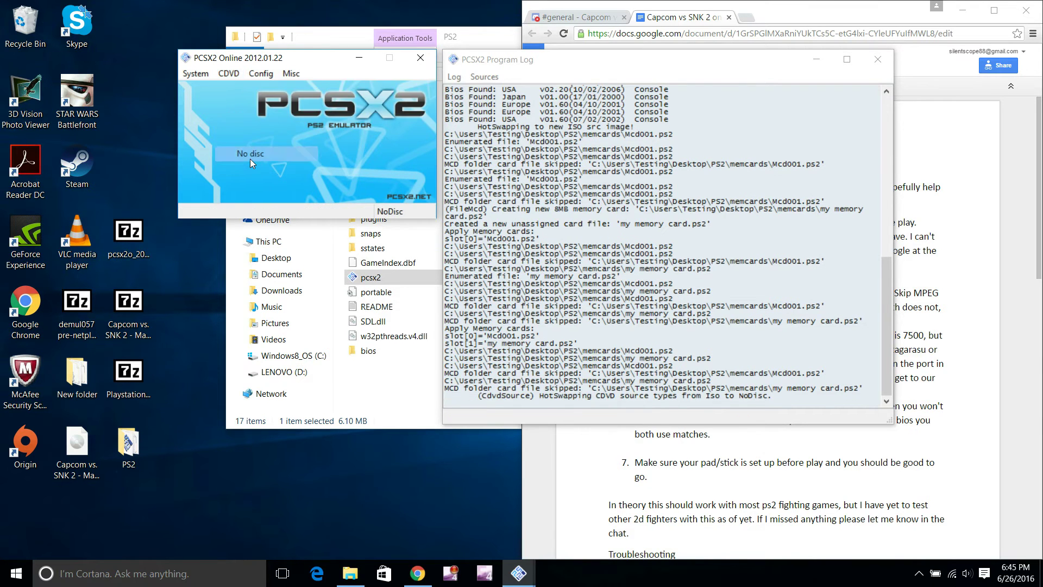
{"action": "left_click", "coordinate": [199, 76]}
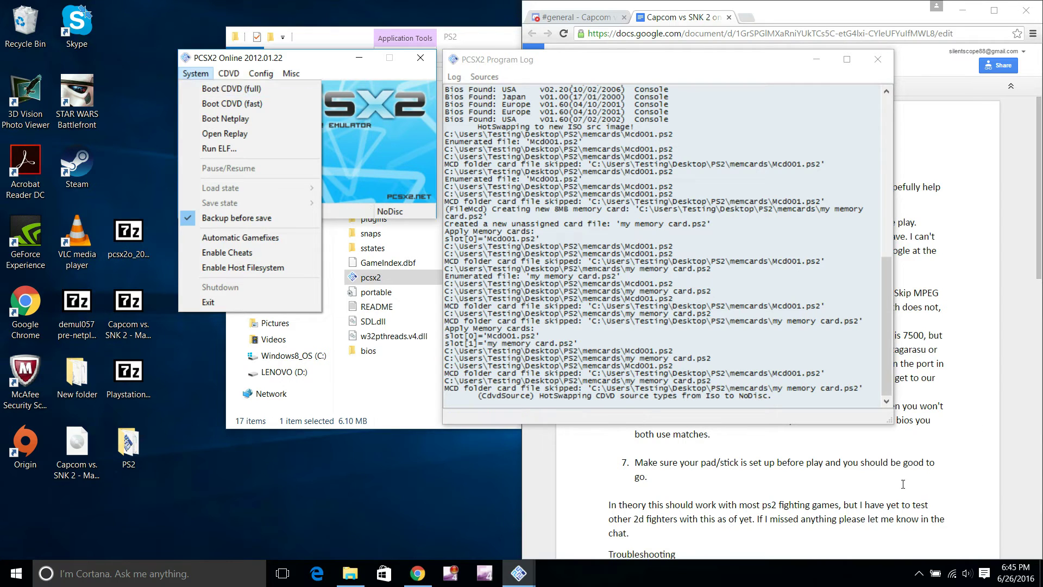
Set the speaker volume to 14, lower the PCSX2 Online level in the Windows Volume Mixer, and close the mixer.
{"action": "left_click", "coordinate": [967, 572]}
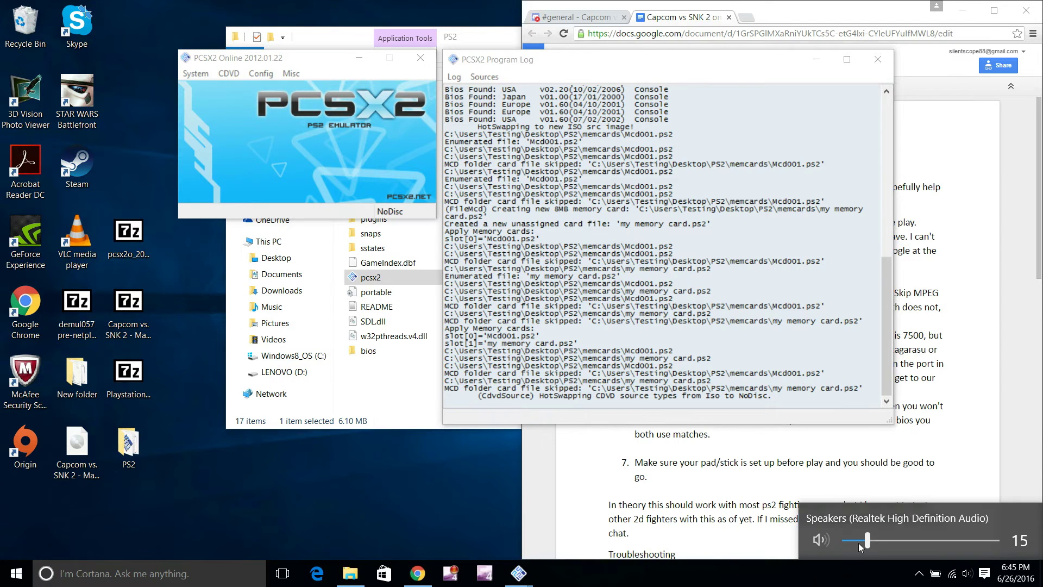
{"action": "left_click_drag", "start_coordinate": [865, 539], "coordinate": [864, 540]}
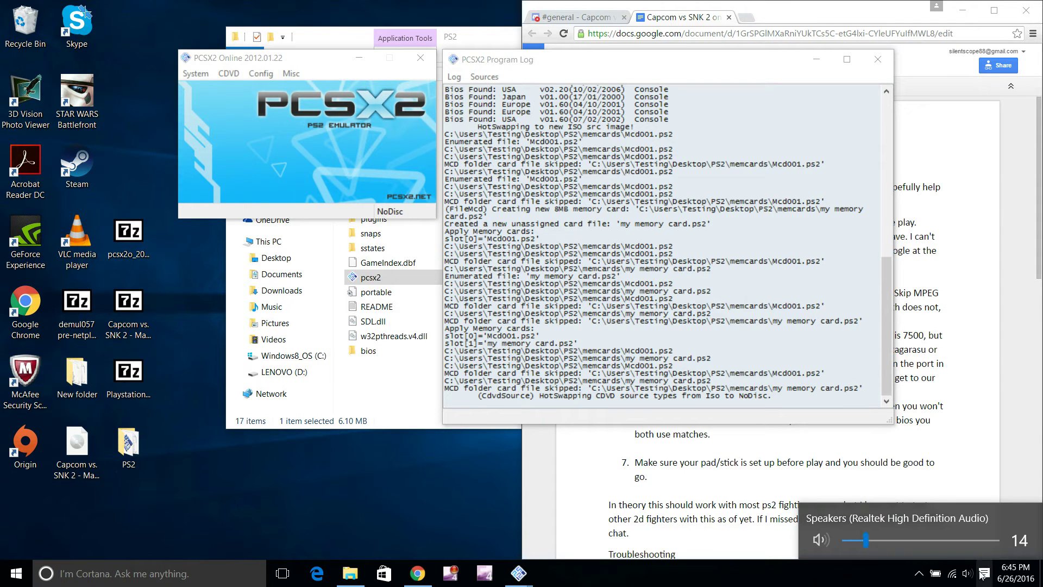
{"action": "left_click", "coordinate": [442, 498]}
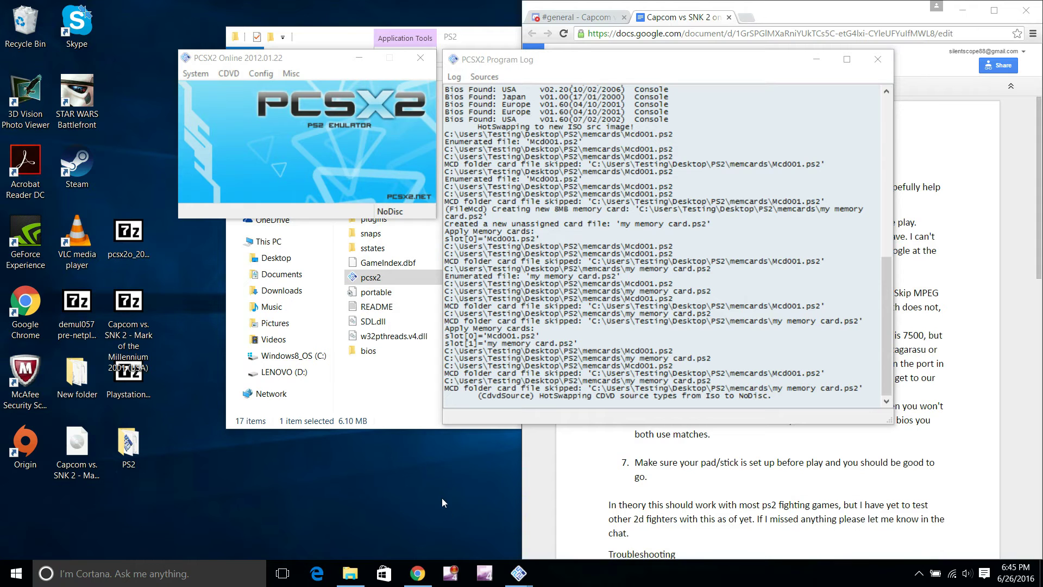
{"action": "right_click", "coordinate": [966, 573]}
{"action": "left_click", "coordinate": [927, 511]}
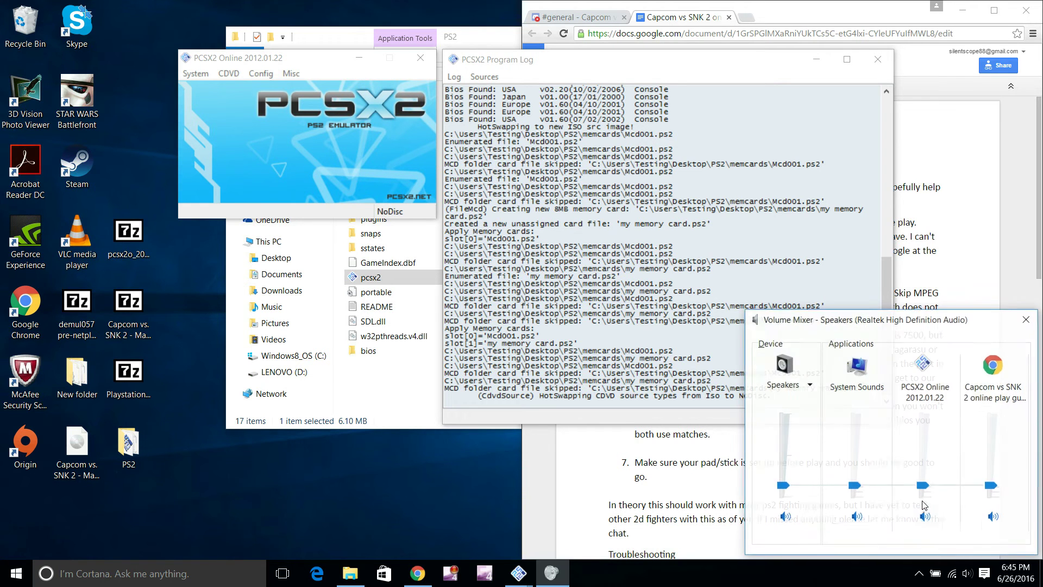
{"action": "left_click_drag", "start_coordinate": [921, 490], "coordinate": [921, 495]}
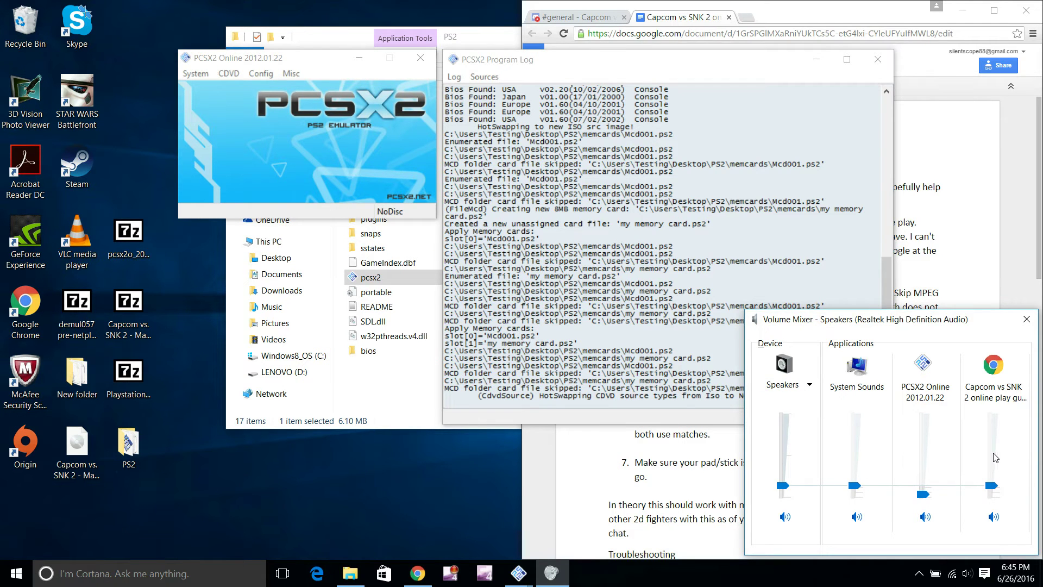
{"action": "left_click", "coordinate": [333, 130]}
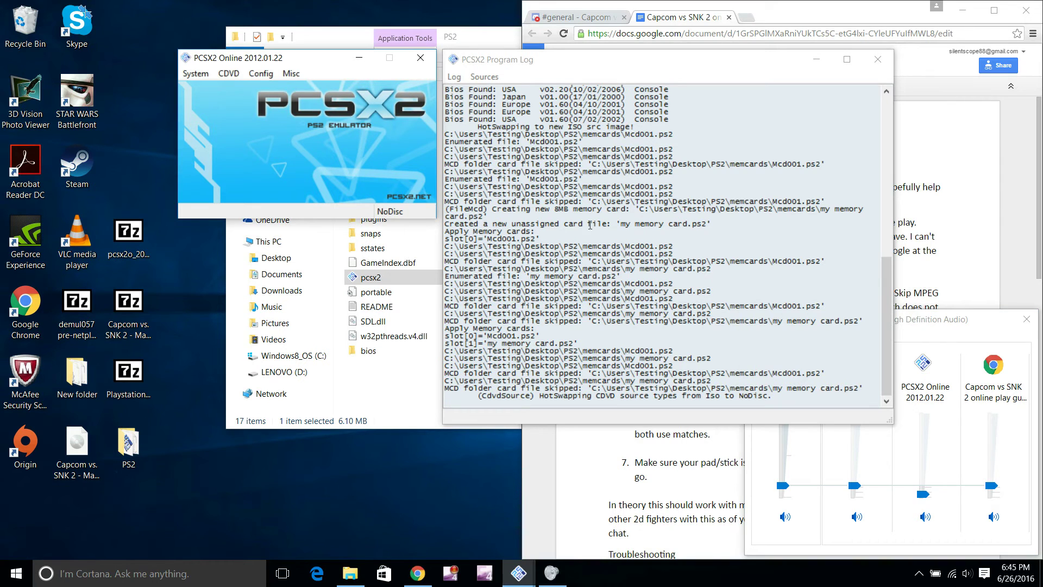
{"action": "left_click", "coordinate": [1026, 319]}
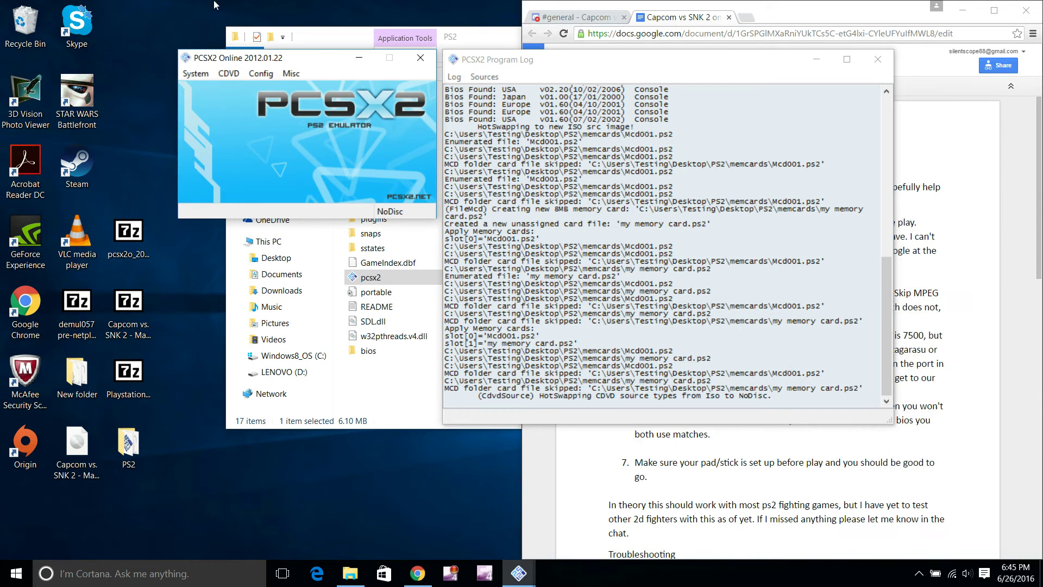
Boot the emulator with a full CDVD boot and enter the BIOS system configuration (Configuración del Sistema).
{"action": "left_click", "coordinate": [188, 73]}
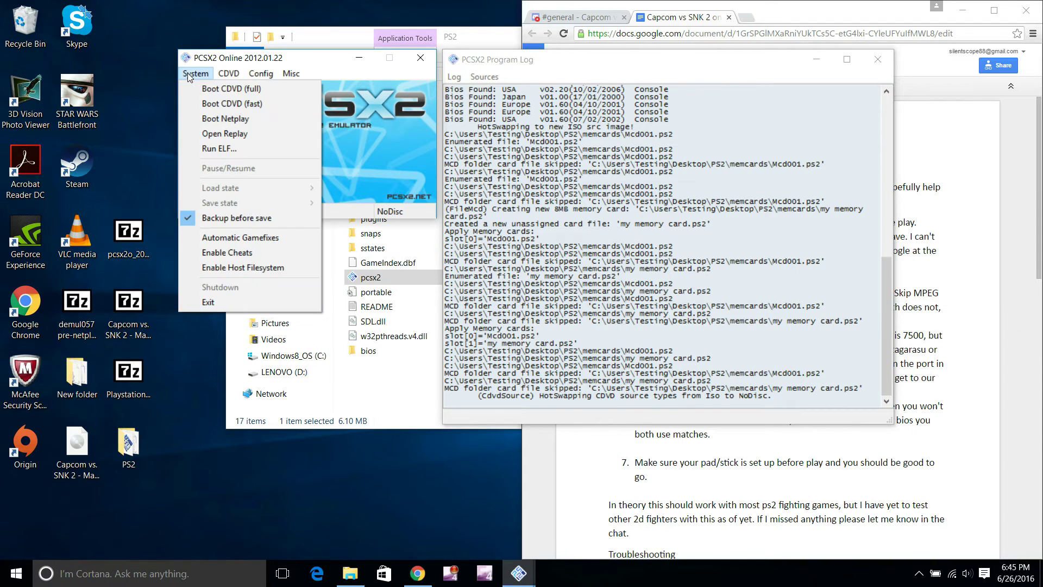
{"action": "left_click", "coordinate": [230, 89]}
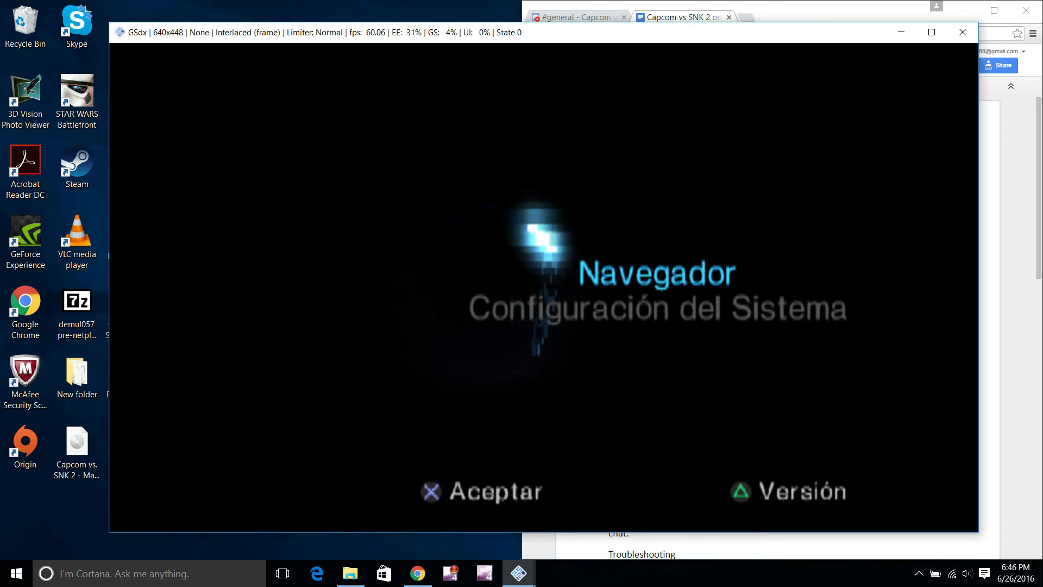
{"action": "key", "text": "Down"}
{"action": "key", "text": "Return"}
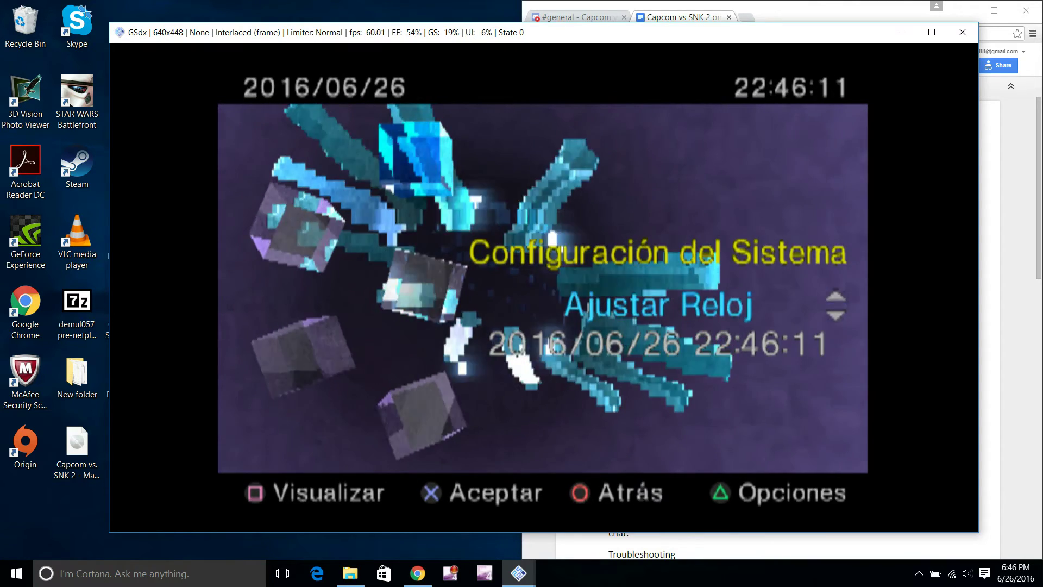
Set the BIOS language (Idioma) to English (Inglés) and return to the main BIOS screen.
{"action": "key", "text": "Down"}
{"action": "key", "text": "Down"}
{"action": "key", "text": "Down"}
{"action": "key", "text": "Down"}
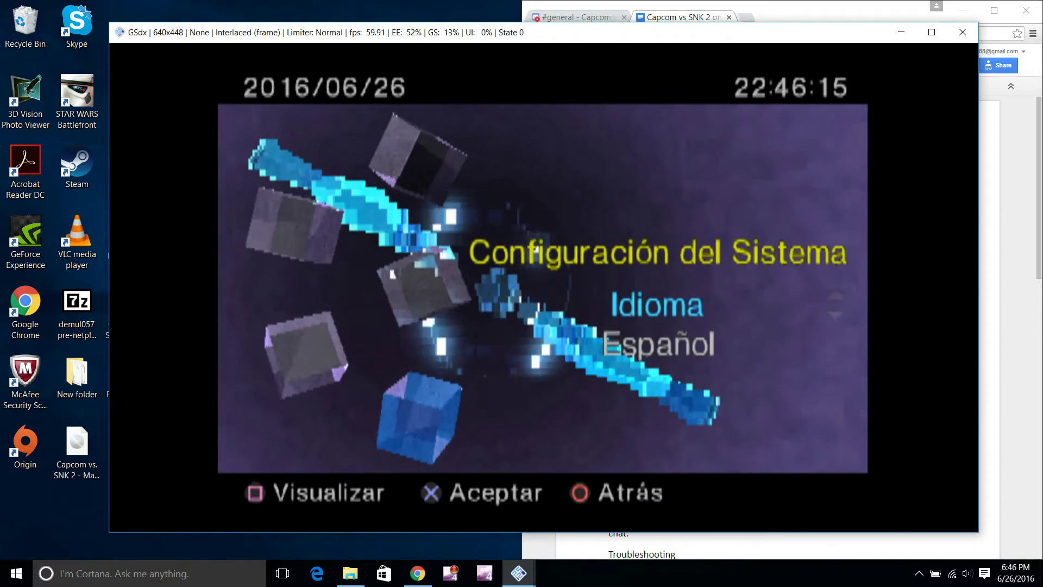
{"action": "key", "text": "Return"}
{"action": "key", "text": "Left"}
{"action": "key", "text": "Left"}
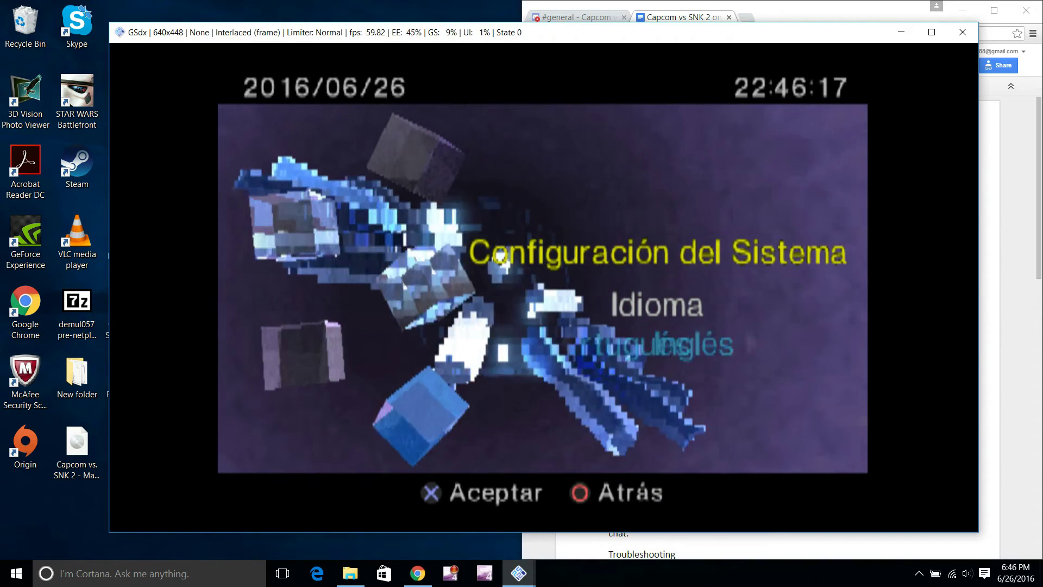
{"action": "key", "text": "Return"}
{"action": "key", "text": "BackSpace"}
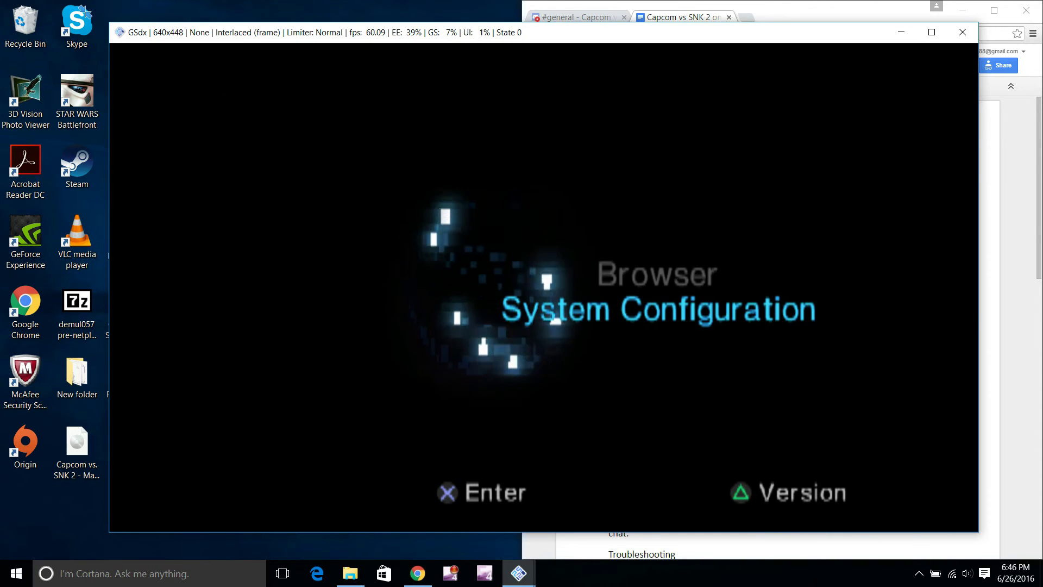
In the BIOS Browser, delete the MELTY BLOOD Actress Again save from Memory Card (PS2)/1.
{"action": "key", "text": "Up"}
{"action": "key", "text": "Return"}
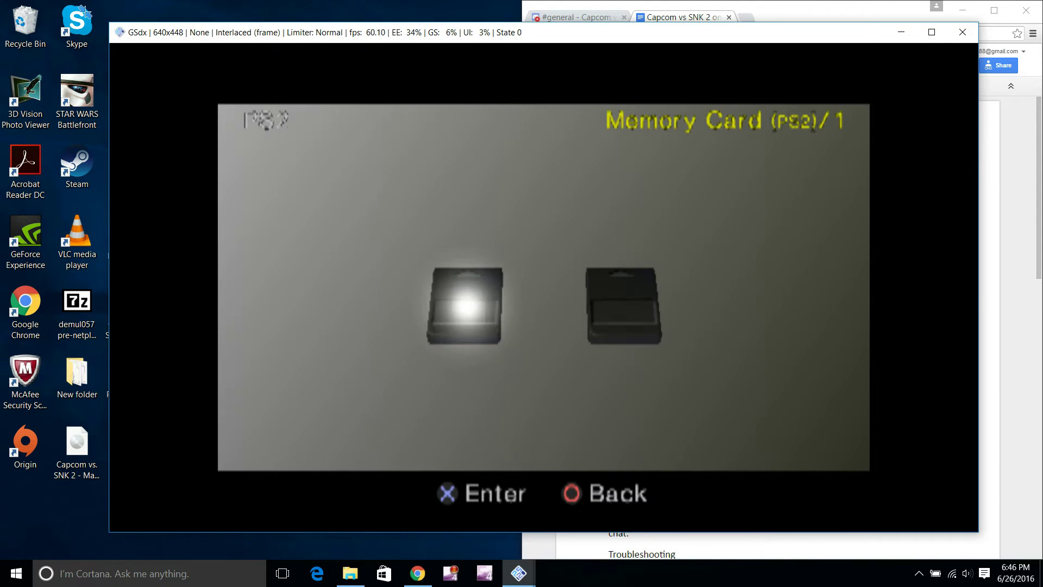
{"action": "key", "text": "Return"}
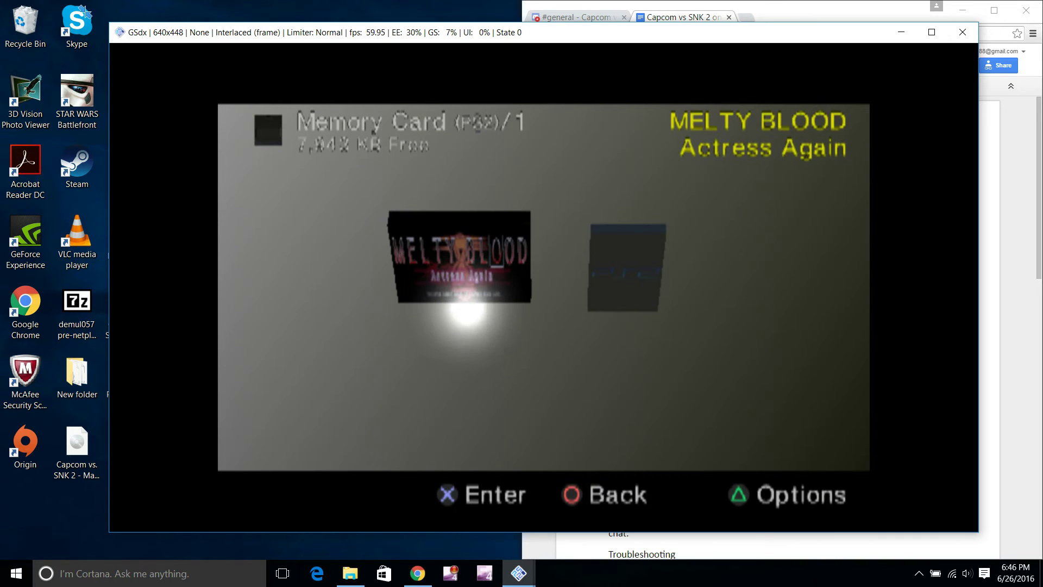
{"action": "key", "text": "Return"}
{"action": "key", "text": "Down"}
{"action": "key", "text": "Return"}
{"action": "key", "text": "Left"}
{"action": "key", "text": "Return"}
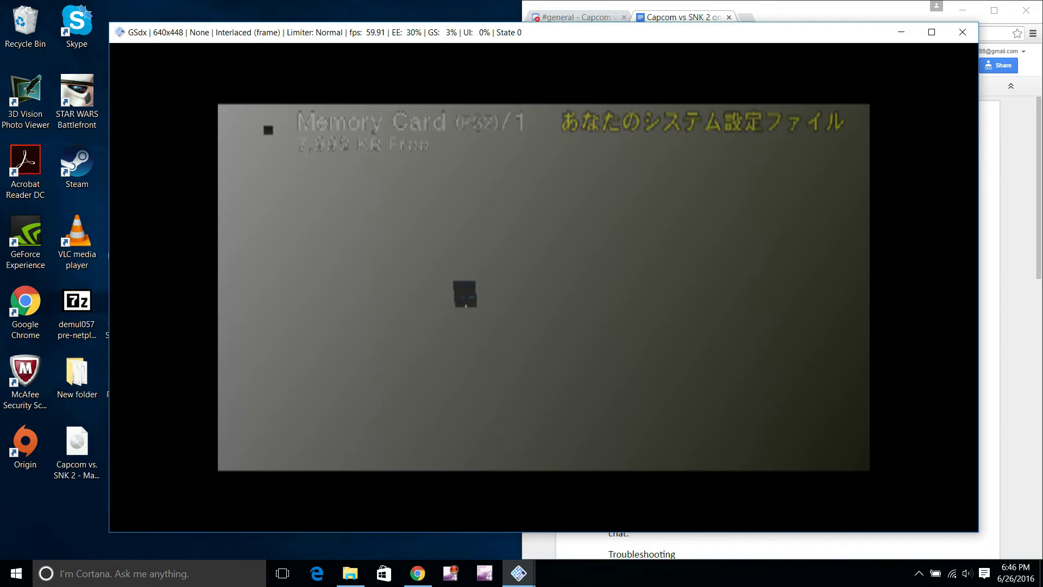
Check the contents of Memory Card (PS2)/2 and return to the main BIOS screen.
{"action": "key", "text": "Right"}
{"action": "key", "text": "Return"}
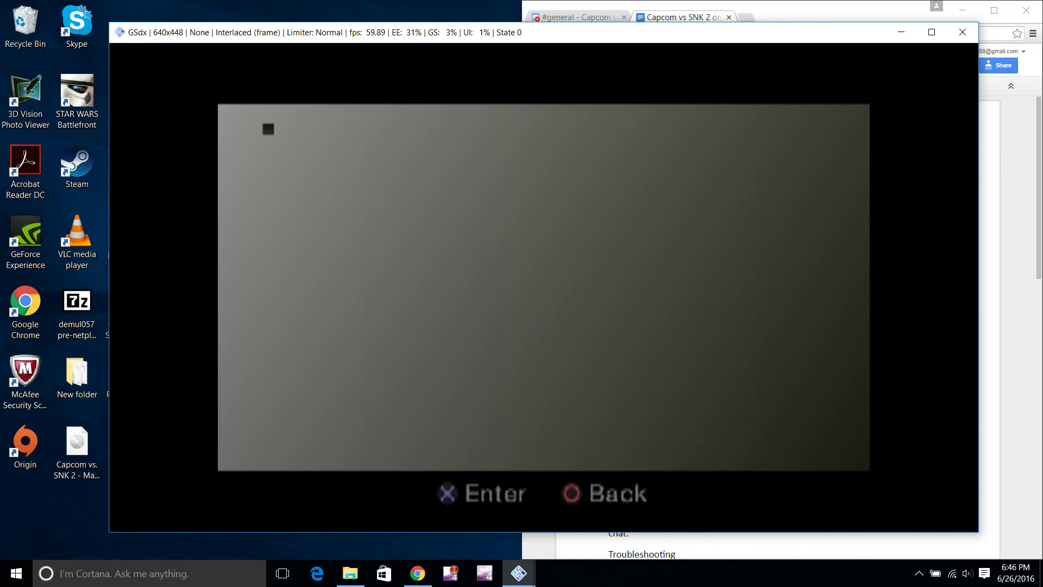
{"action": "key", "text": "Left"}
{"action": "key", "text": "Return"}
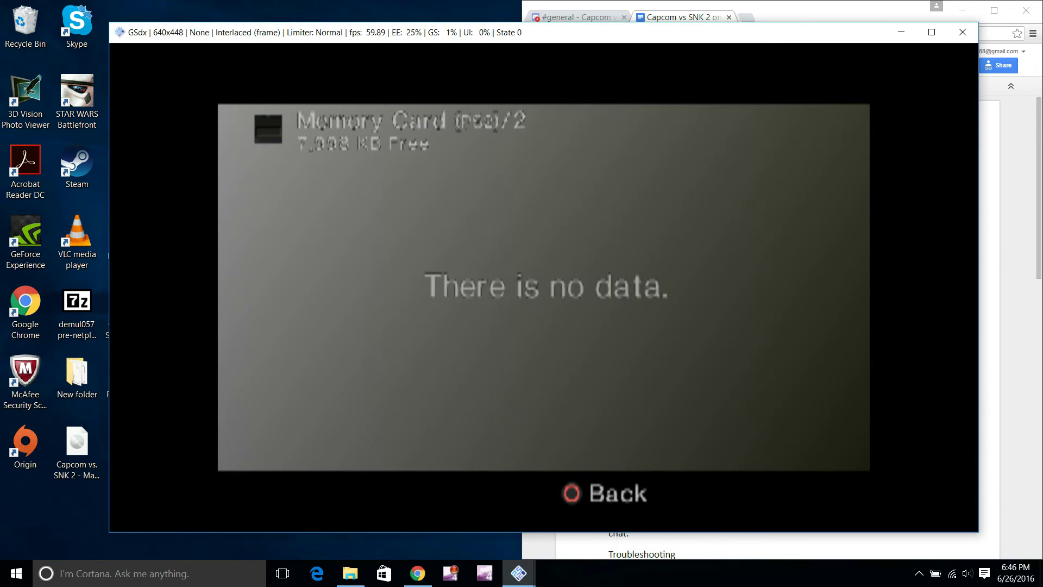
{"action": "key", "text": "BackSpace"}
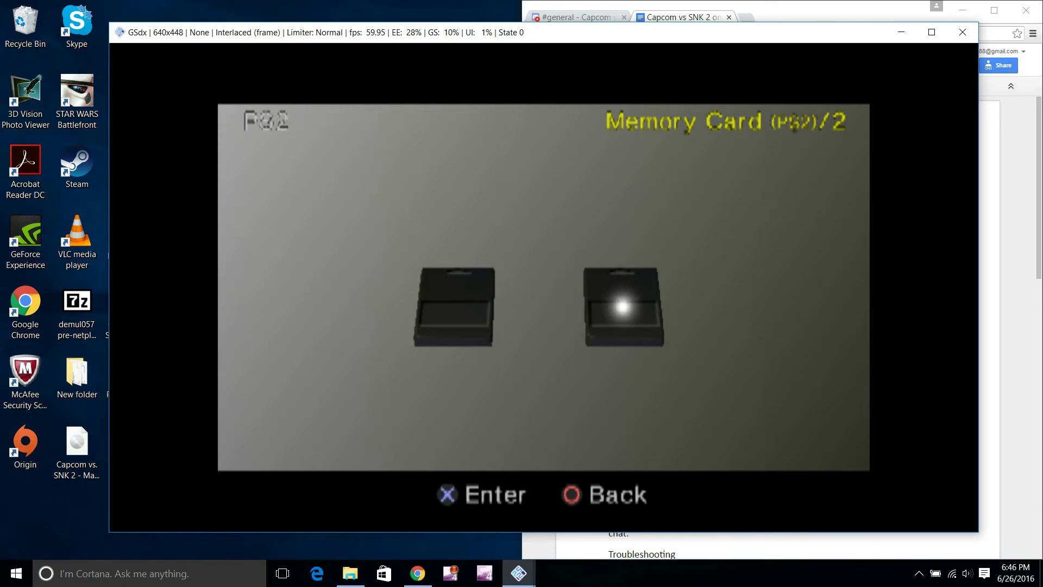
{"action": "key", "text": "BackSpace"}
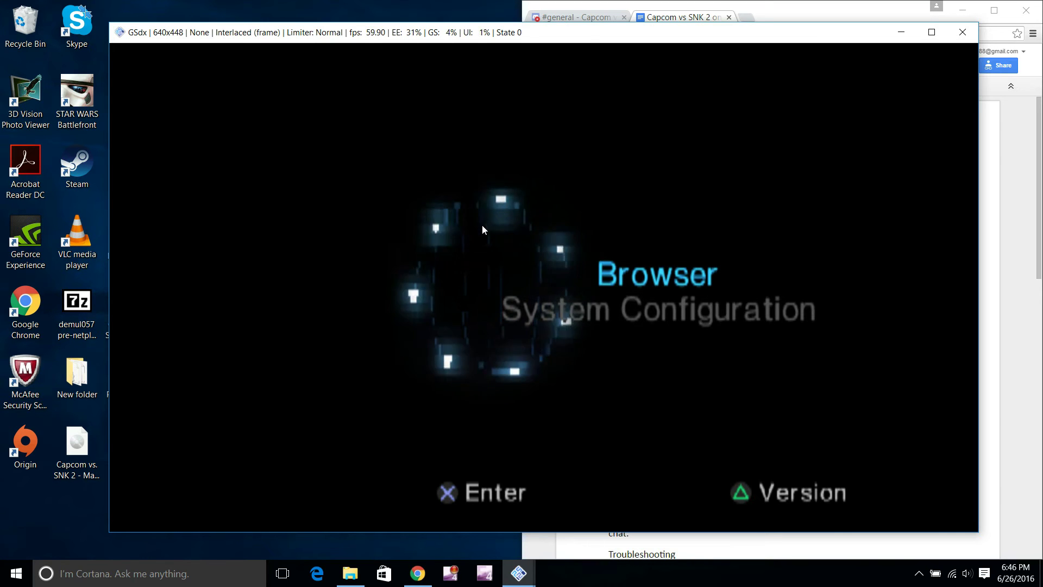
Close the BIOS display, eject Mcd001.ps2 from Port-1 and my memory card.ps2 from Port-2, and confirm the memory card setup.
{"action": "left_click", "coordinate": [962, 32]}
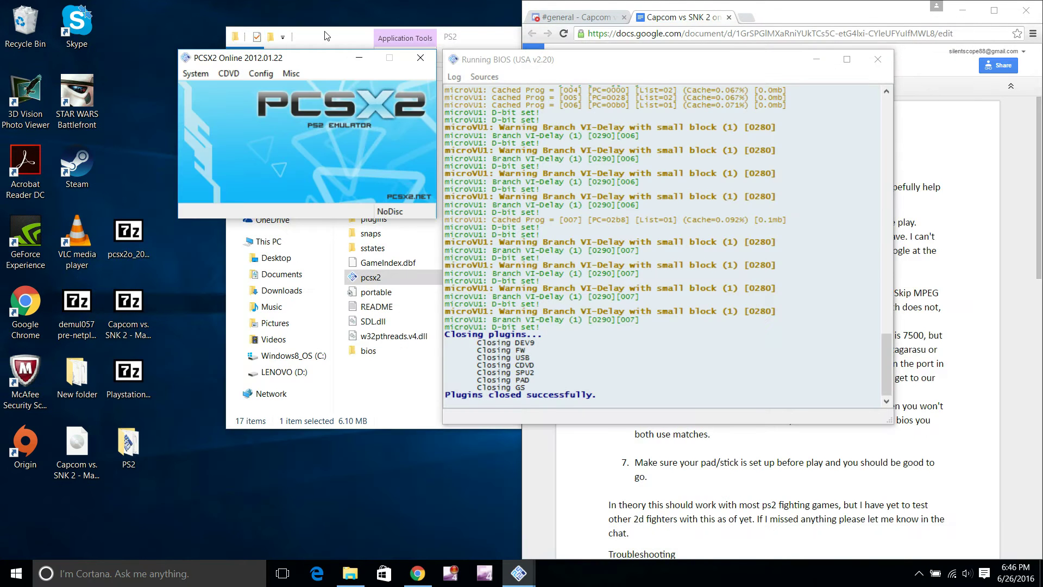
{"action": "left_click", "coordinate": [255, 73]}
{"action": "left_click", "coordinate": [282, 105]}
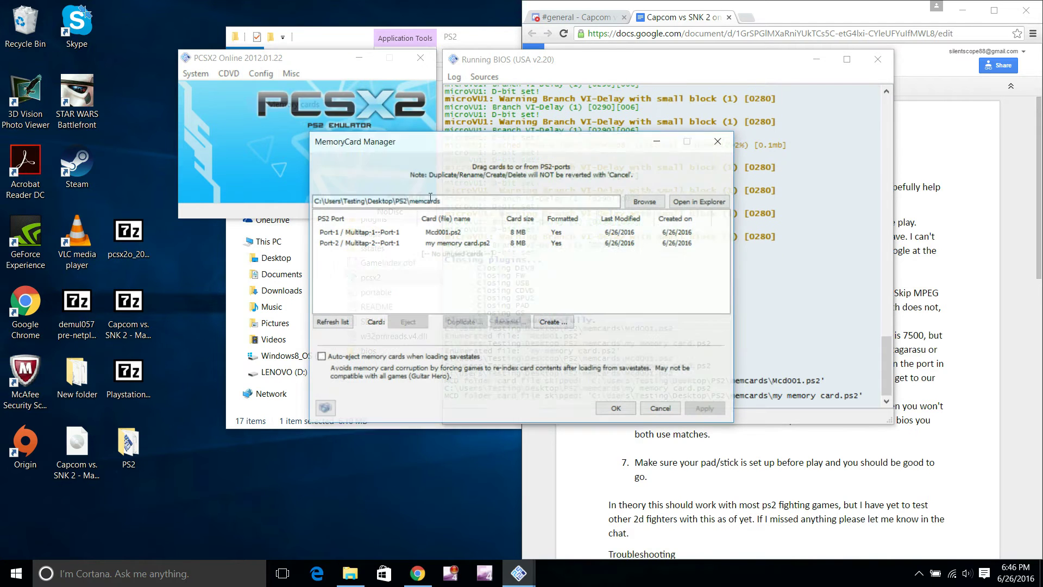
{"action": "left_click", "coordinate": [462, 234]}
{"action": "left_click", "coordinate": [394, 323]}
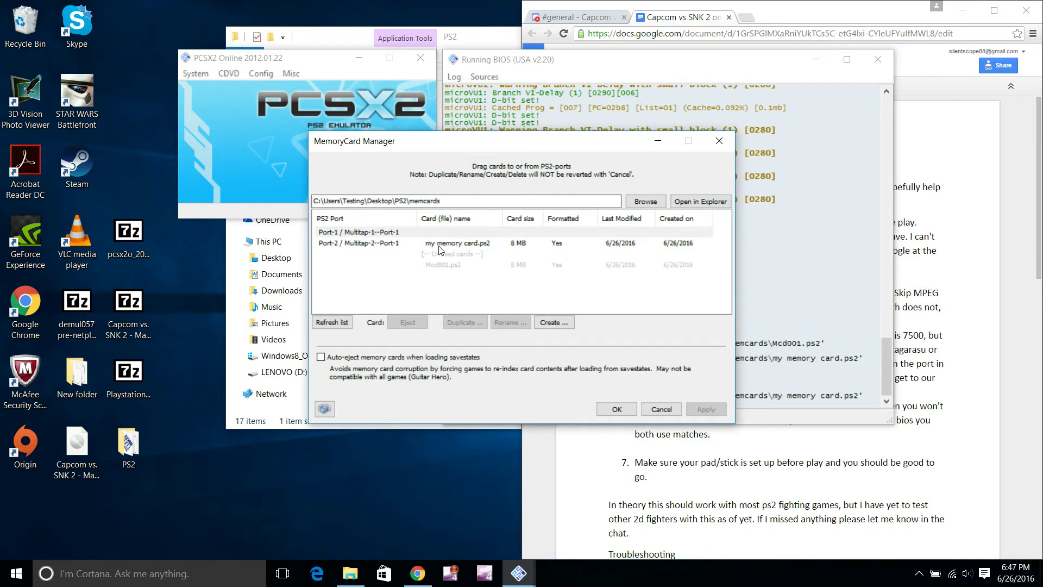
{"action": "left_click", "coordinate": [359, 243]}
{"action": "left_click", "coordinate": [402, 323]}
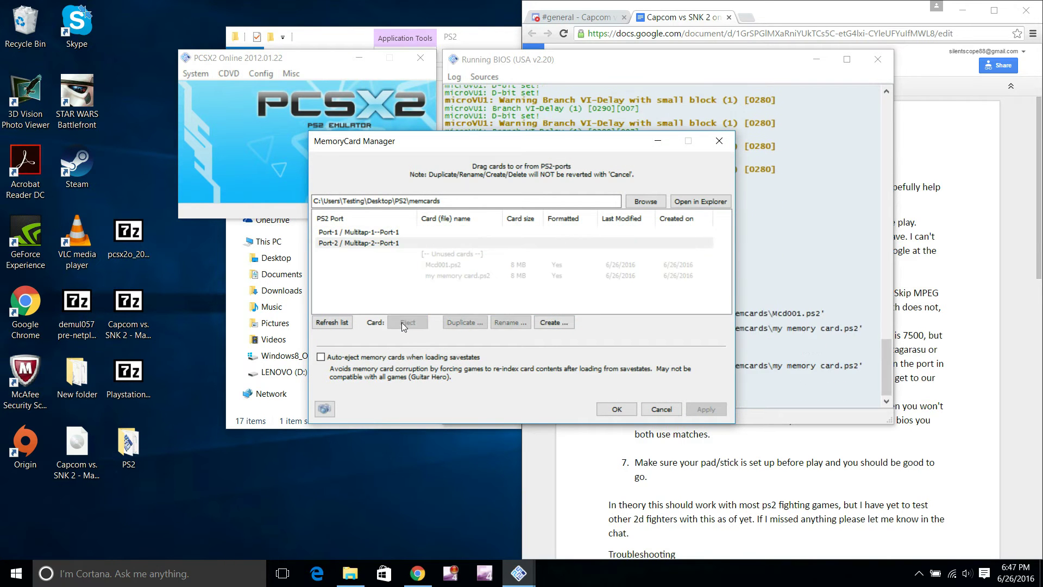
{"action": "left_click", "coordinate": [616, 409]}
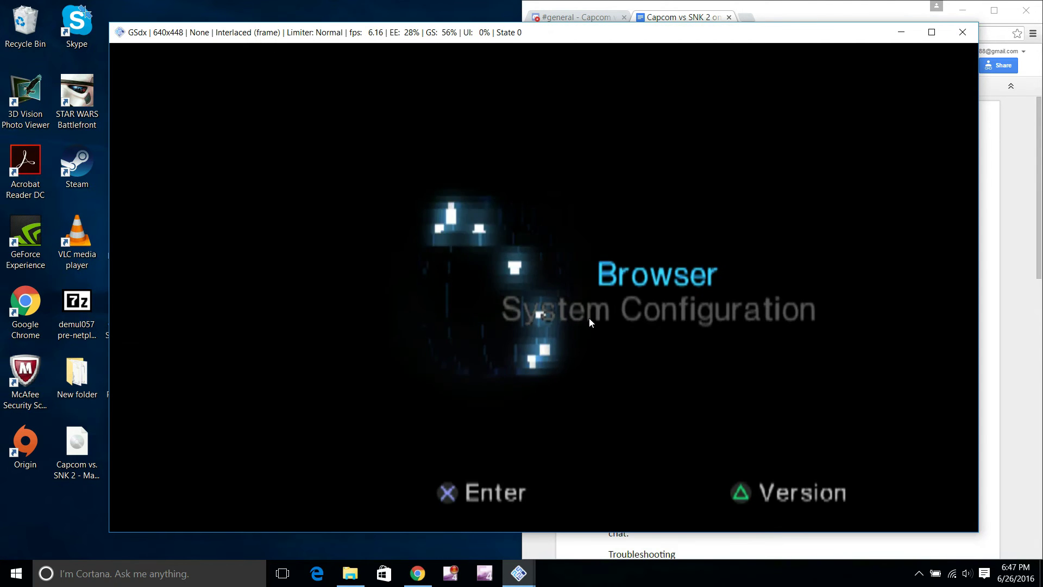
Leave the running BIOS display and switch the CDVD source to Iso by swapping the disc.
{"action": "key", "text": "Escape"}
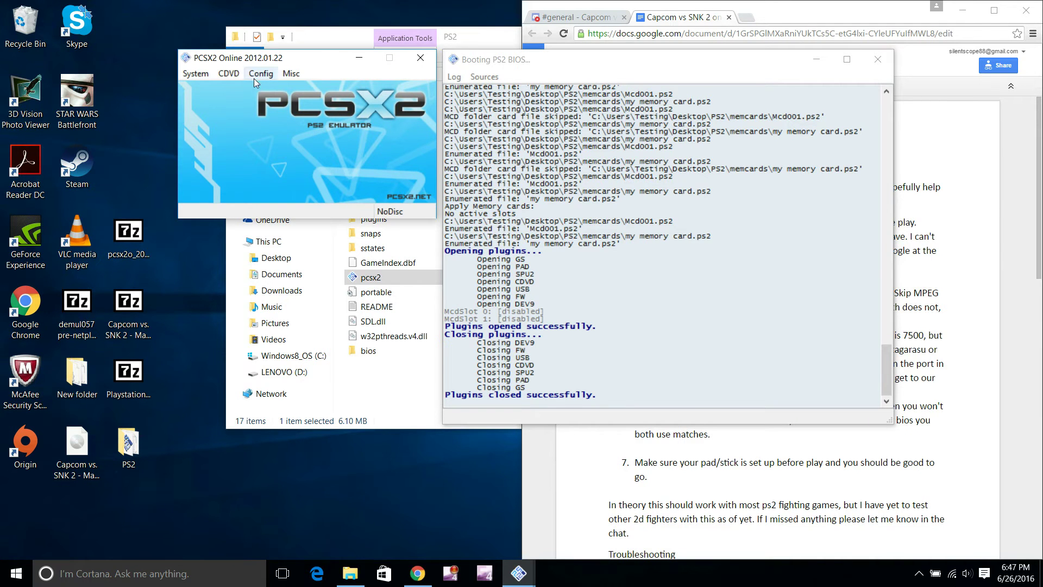
{"action": "left_click", "coordinate": [193, 74]}
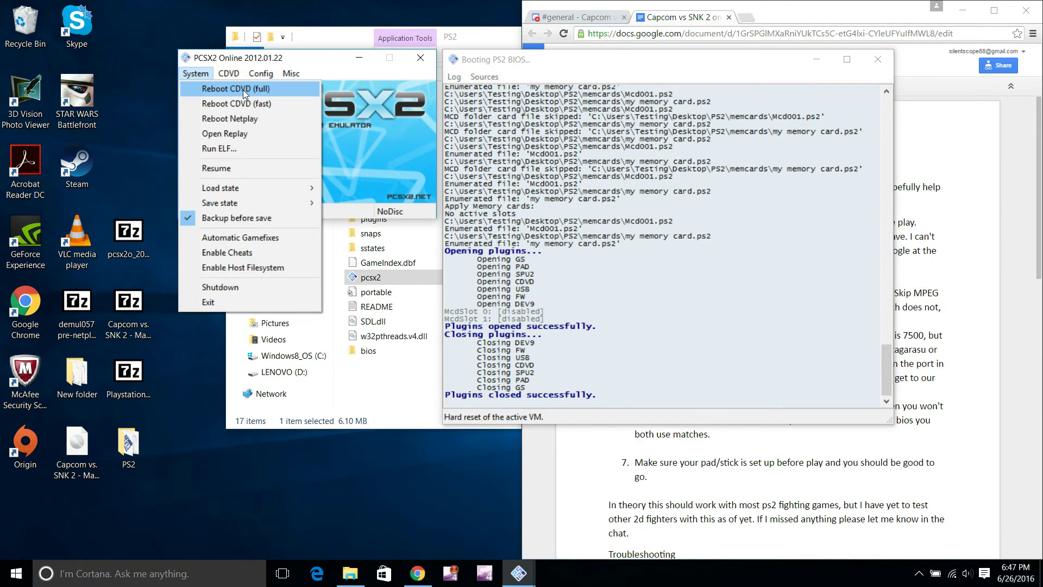
{"action": "mouse_move", "coordinate": [229, 74]}
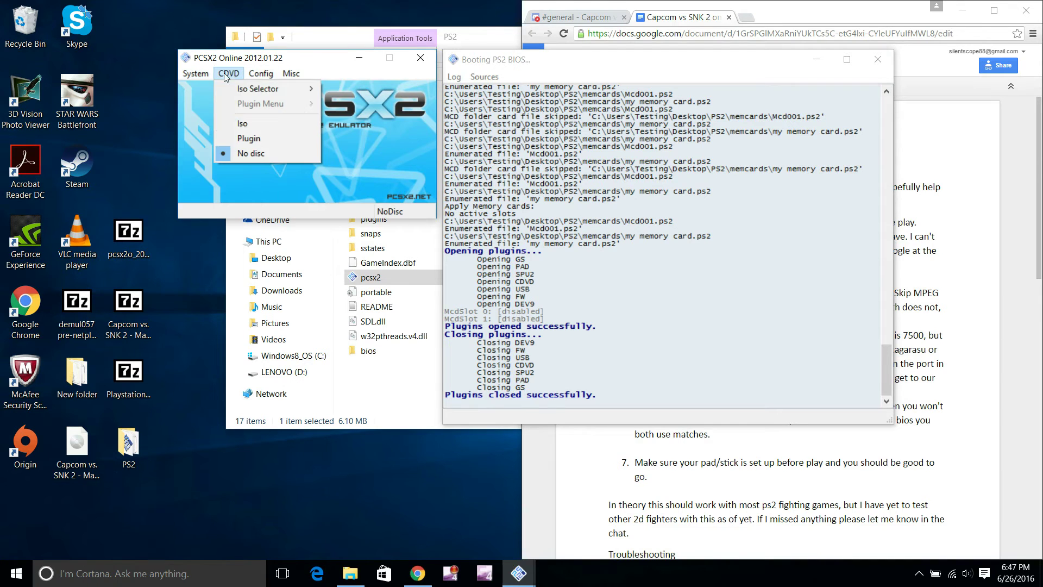
{"action": "left_click", "coordinate": [251, 124]}
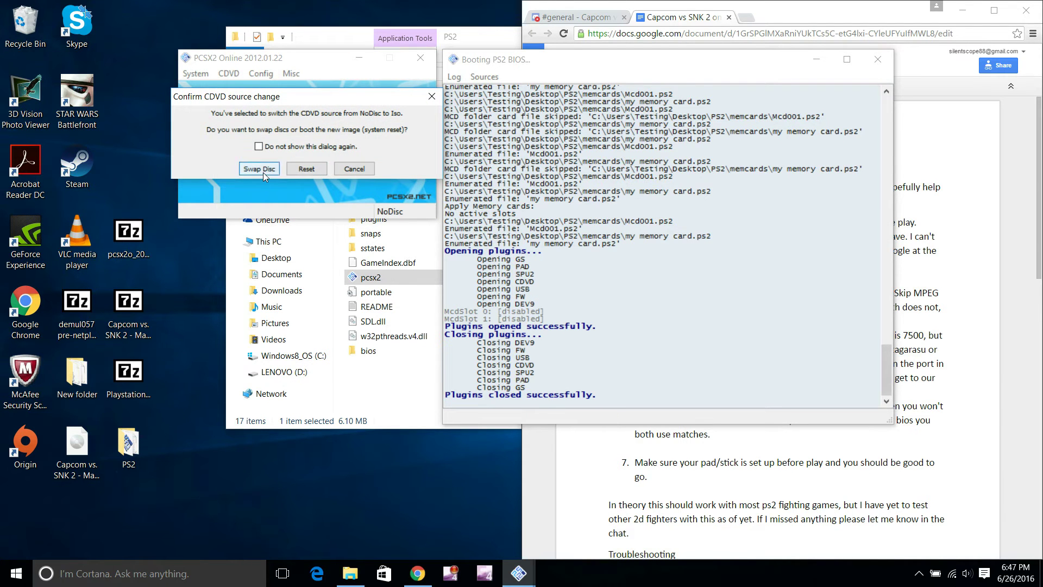
{"action": "left_click", "coordinate": [259, 169]}
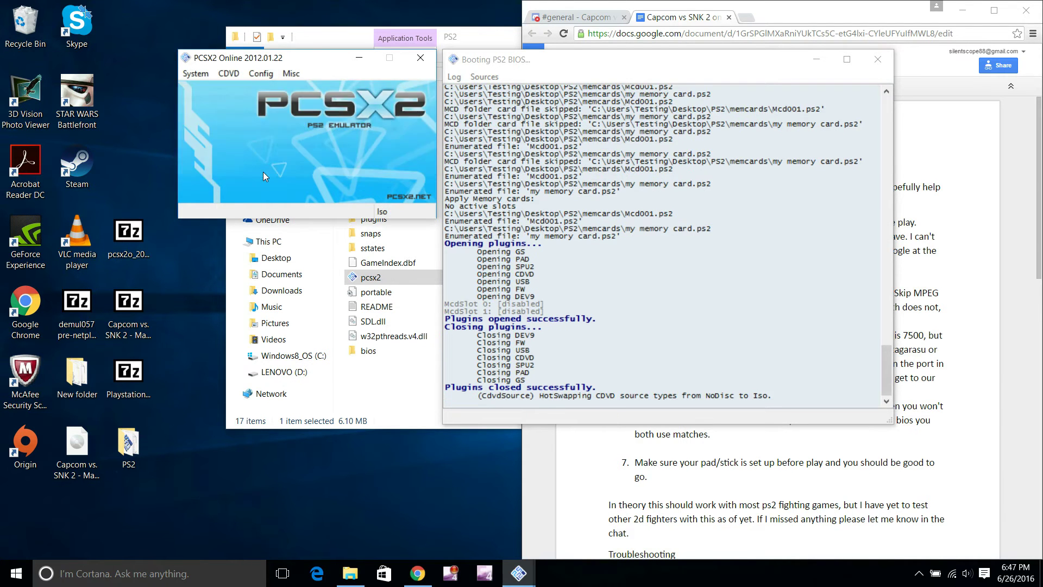
Fully reboot the CDVD into Capcom vs. SNK 2 and choose YES to start without saving.
{"action": "left_click", "coordinate": [198, 74]}
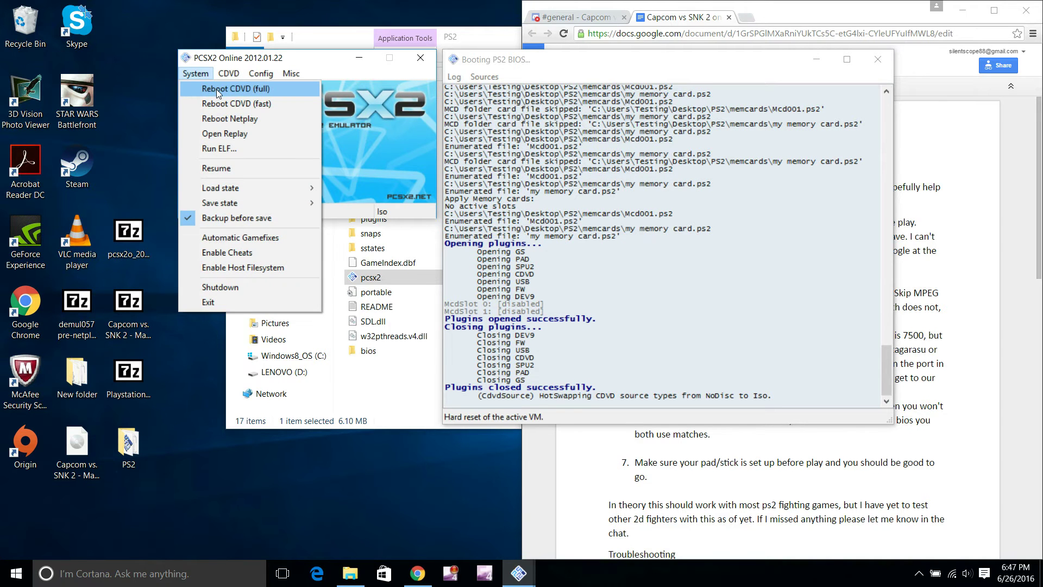
{"action": "left_click", "coordinate": [216, 89]}
{"action": "key", "text": "Return"}
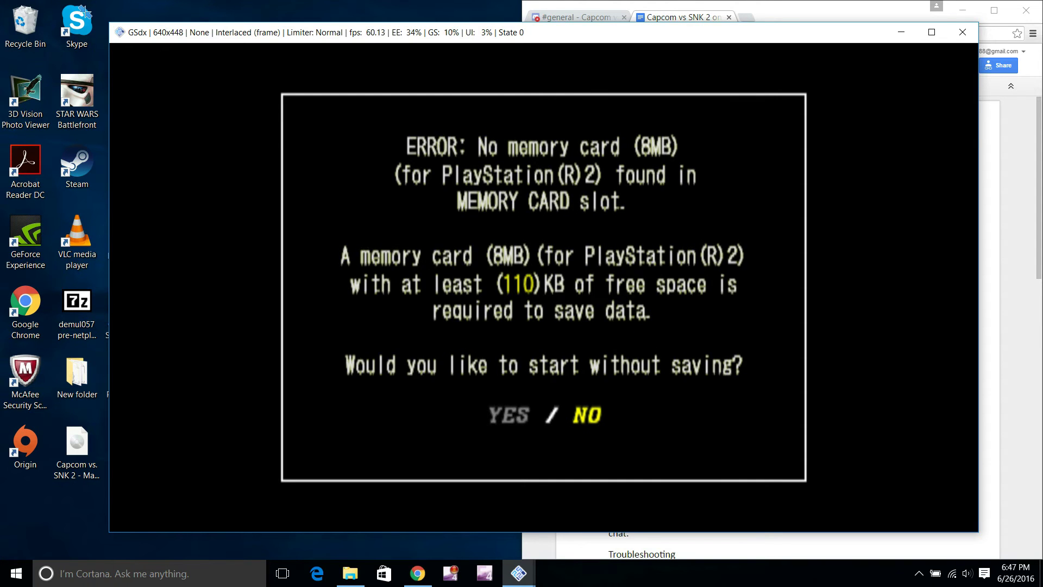
{"action": "key", "text": "Left"}
{"action": "key", "text": "Return"}
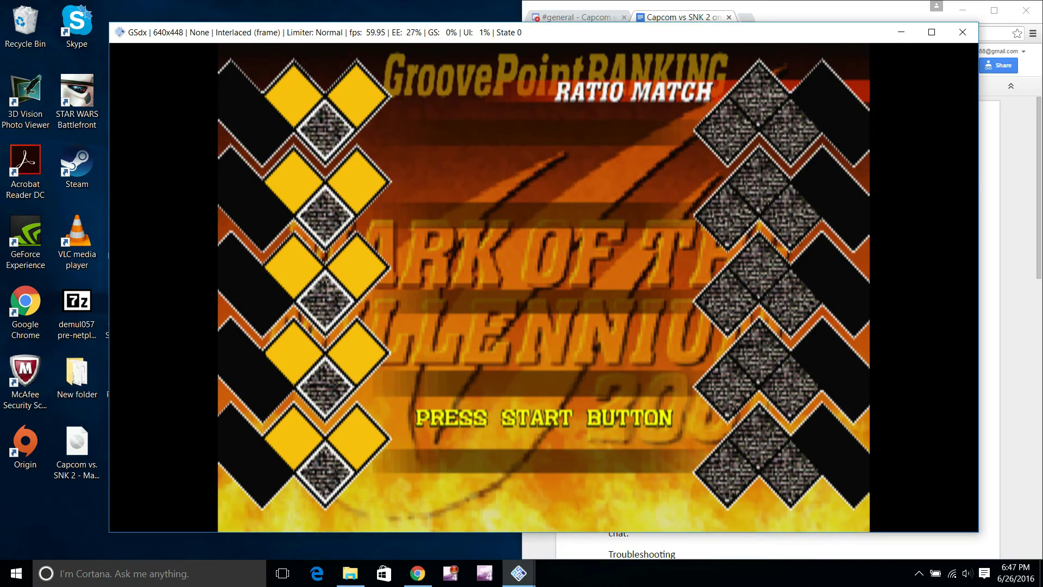
Start from the game's title sequence and open Survival Mode in the mode selection.
{"action": "key", "text": "Return"}
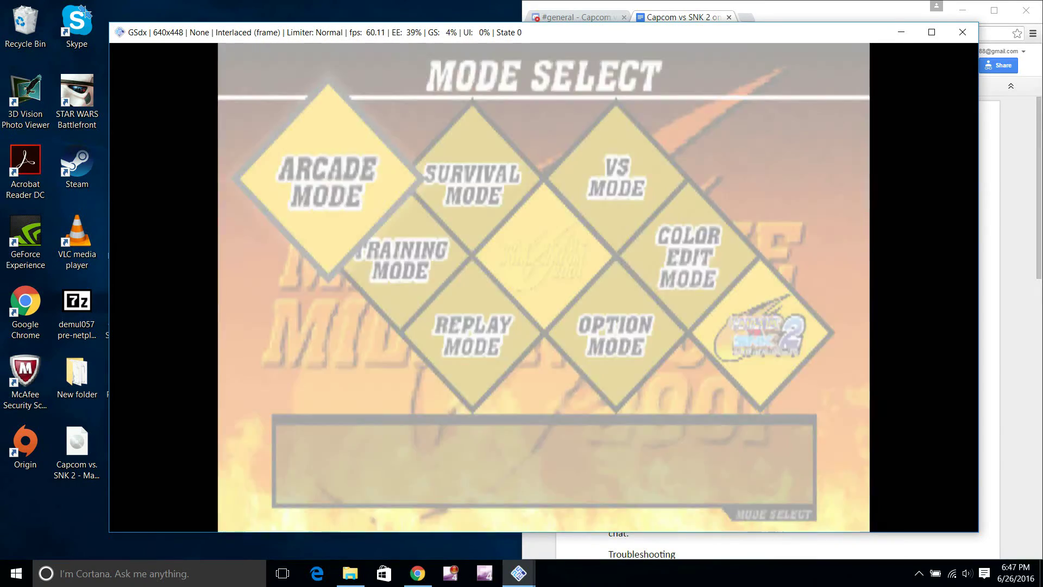
{"action": "key", "text": "Right"}
{"action": "key", "text": "Return"}
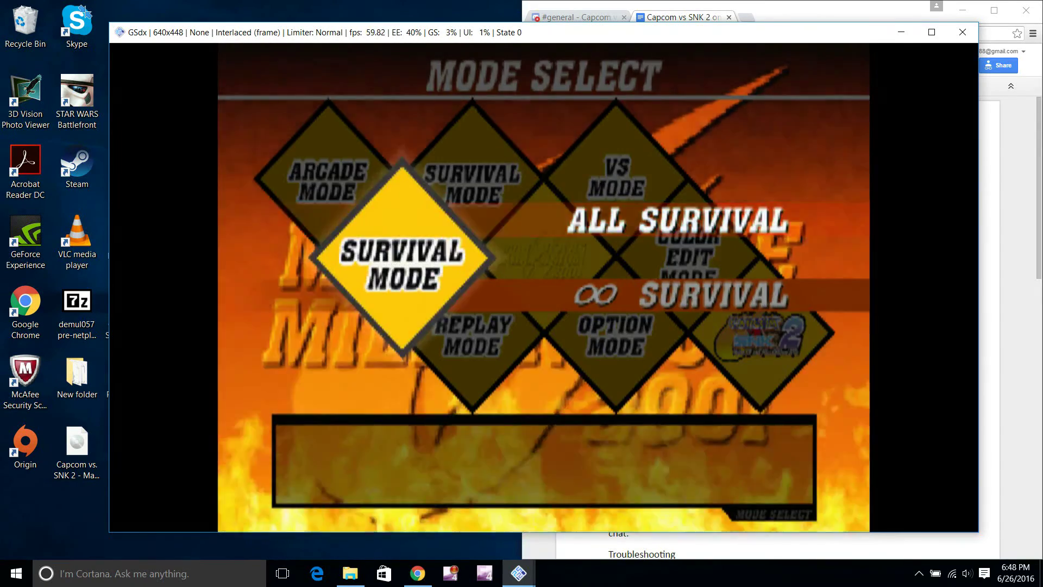
Start the survival run, then choose a groove and characters for player 1.
{"action": "key", "text": "Up"}
{"action": "key", "text": "Return"}
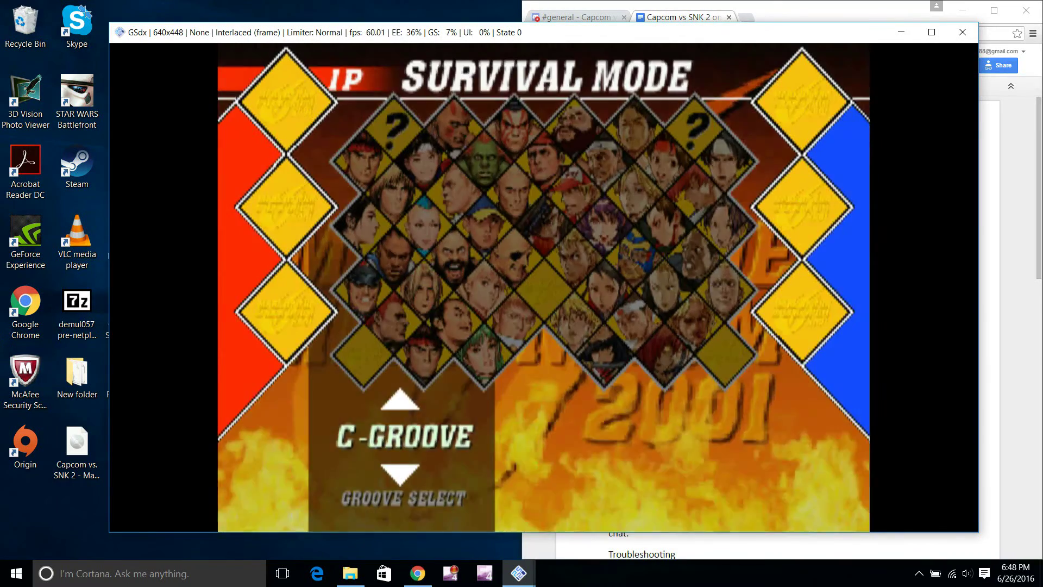
{"action": "key", "text": "Up"}
{"action": "key", "text": "Return"}
{"action": "key", "text": "Down"}
{"action": "key", "text": "Down"}
{"action": "key", "text": "Right"}
{"action": "key", "text": "Down"}
{"action": "key", "text": "Right"}
{"action": "key", "text": "Return"}
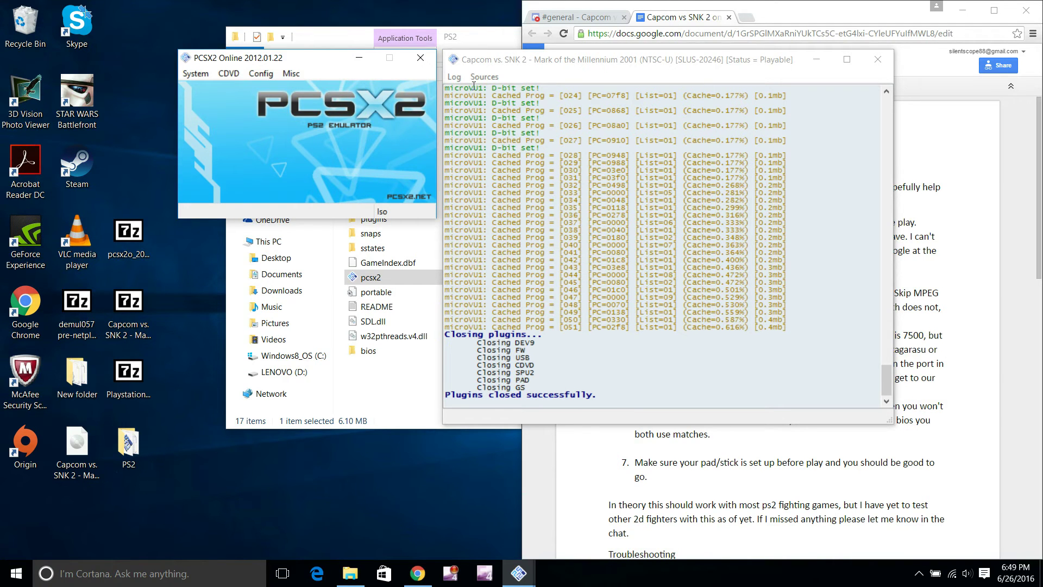
Close the PCSX2 emulator, switch to Discord, and post "ok i got it working" and "u ready?" in the general channel.
{"action": "left_click", "coordinate": [421, 58]}
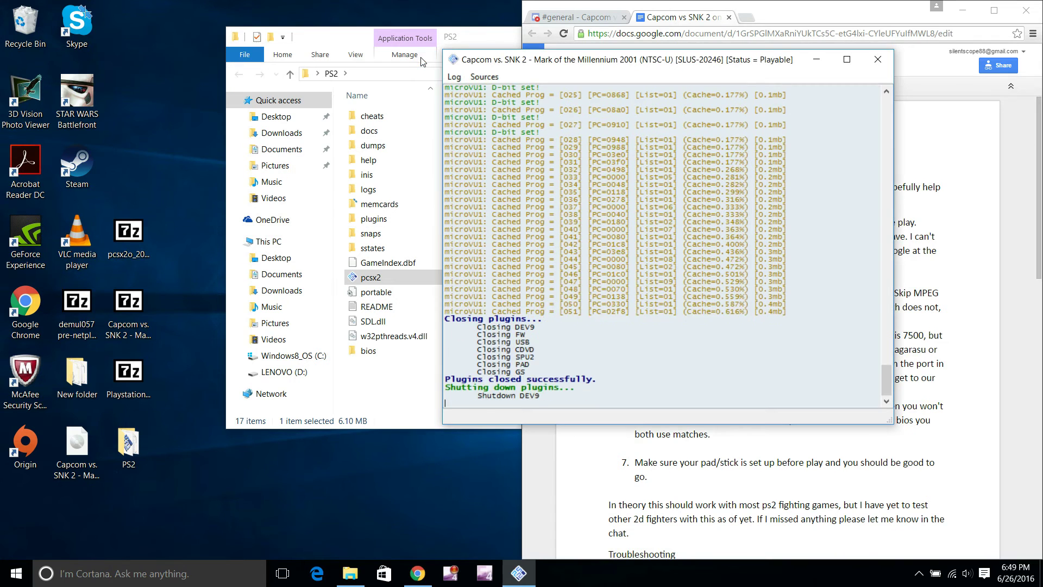
{"action": "left_click", "coordinate": [582, 18]}
{"action": "left_click", "coordinate": [786, 533]}
{"action": "type", "text": "ok i got it working"}
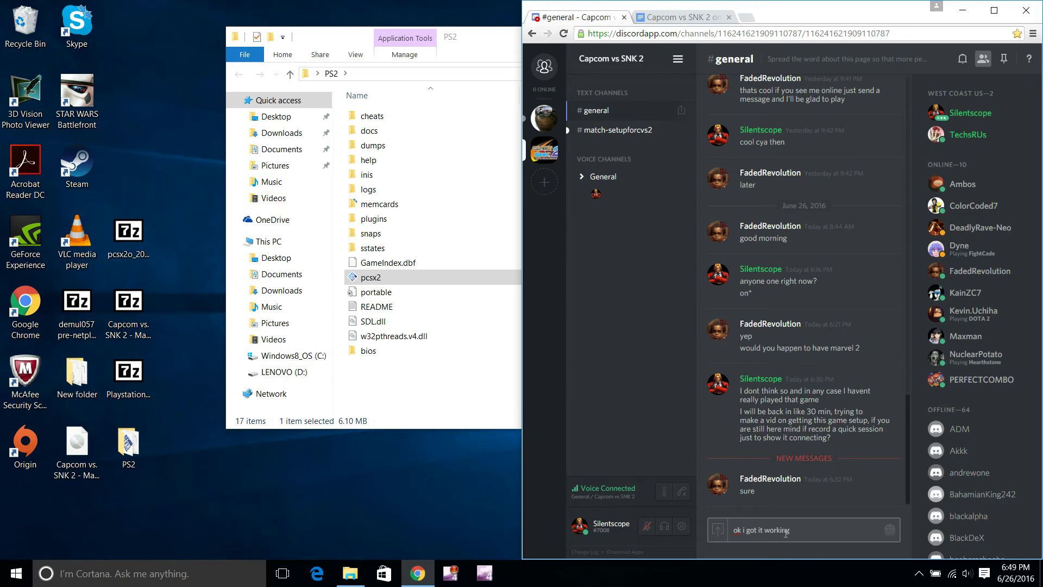
{"action": "key", "text": "Return"}
{"action": "type", "text": "u ready"}
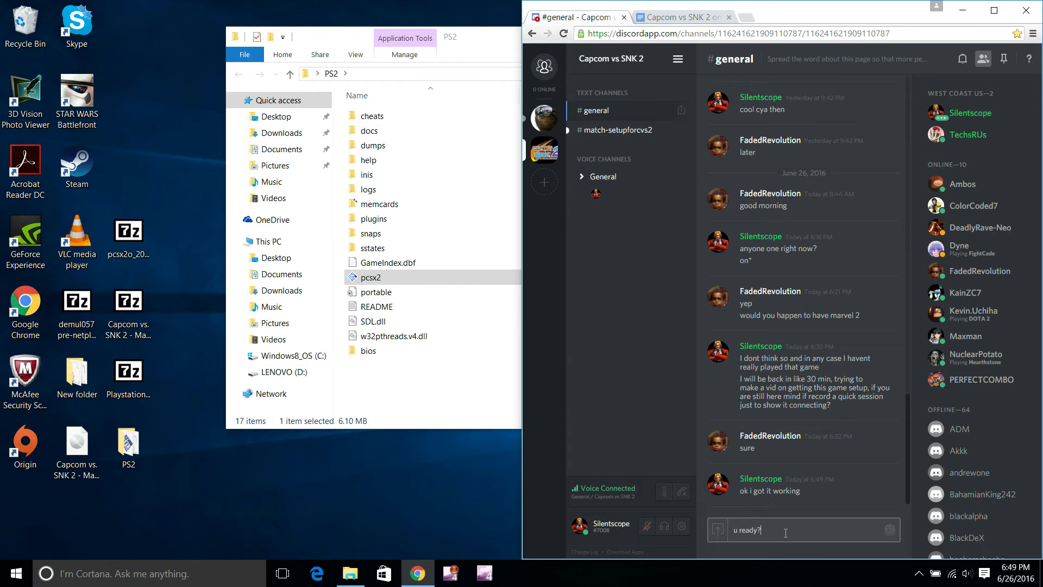
{"action": "type", "text": "?"}
{"action": "key", "text": "Return"}
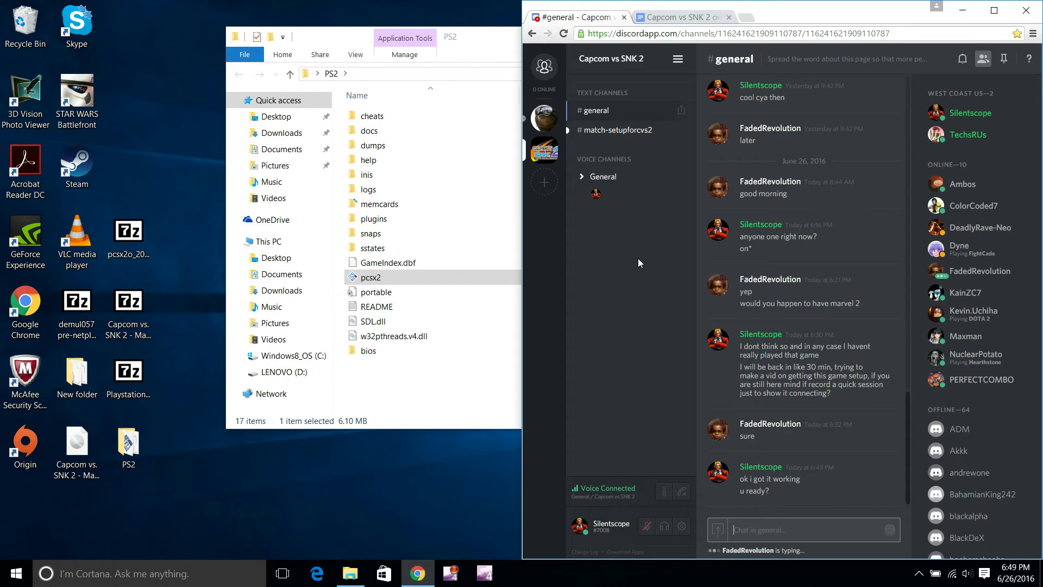
Post "k let me host again" and "give me a sec" in the general channel.
{"action": "type", "text": "k let me host again"}
{"action": "key", "text": "Return"}
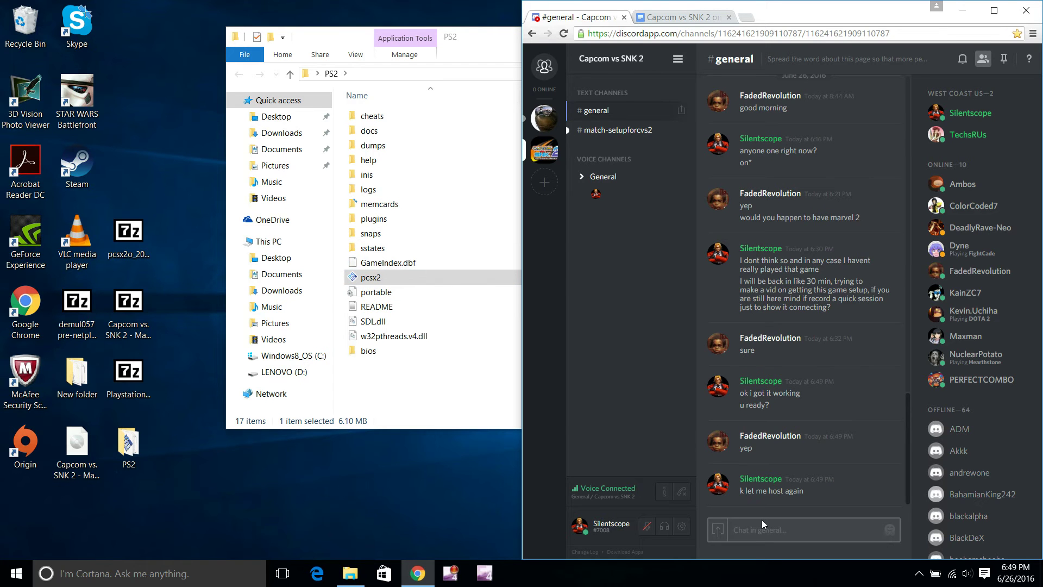
{"action": "type", "text": "give me a sec"}
{"action": "key", "text": "Return"}
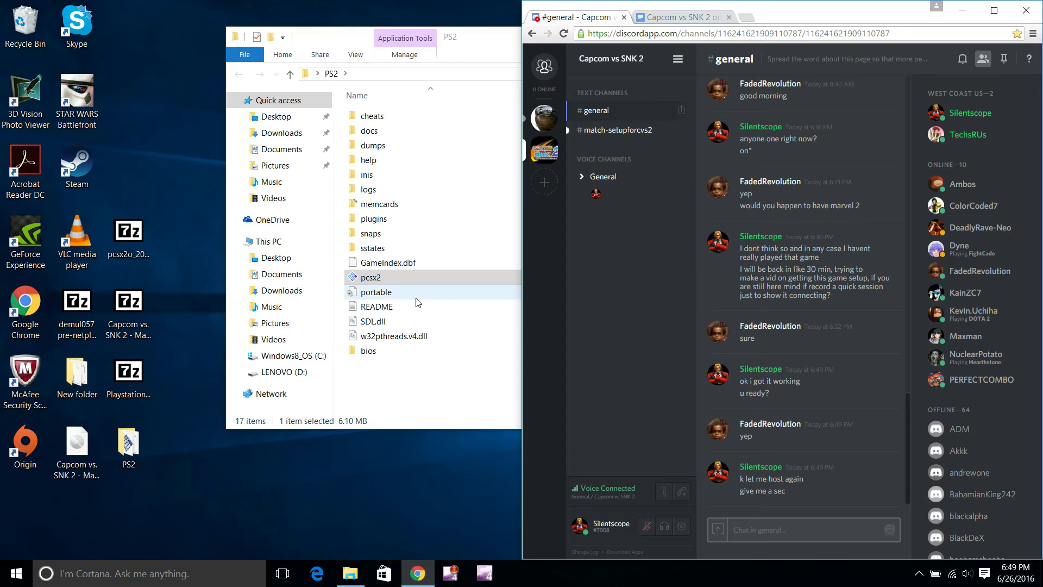
Relaunch pcsx2 from the PS2 folder and set up Netplay to host a game with a read-only memory card.
{"action": "double_click", "coordinate": [389, 278]}
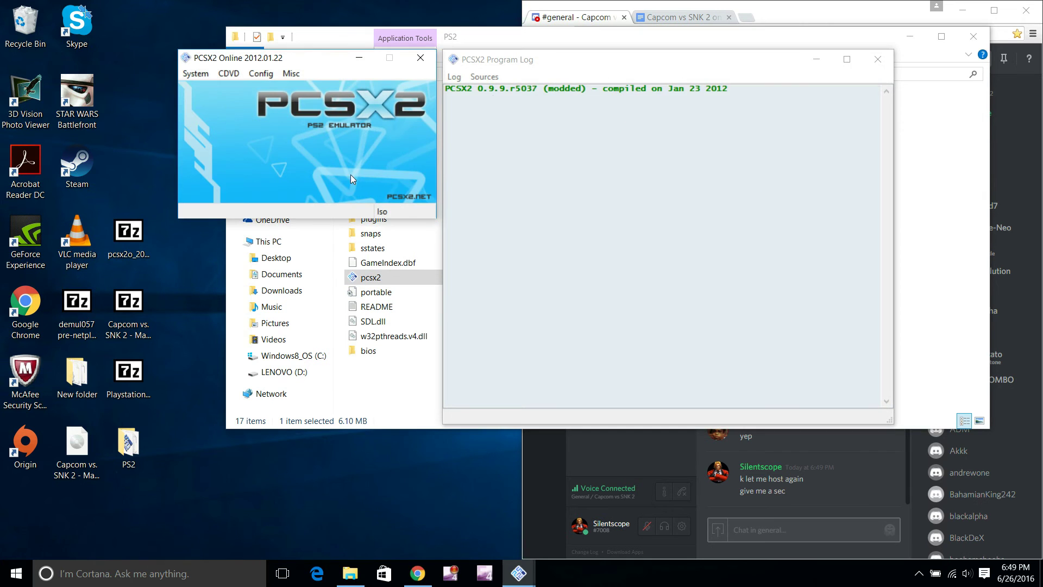
{"action": "left_click", "coordinate": [196, 74]}
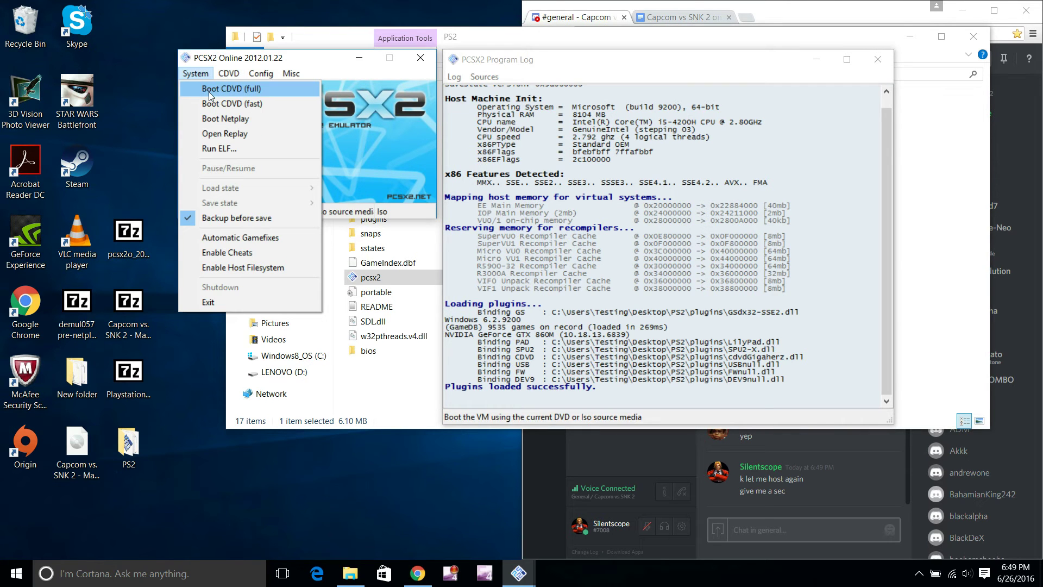
{"action": "left_click", "coordinate": [224, 118]}
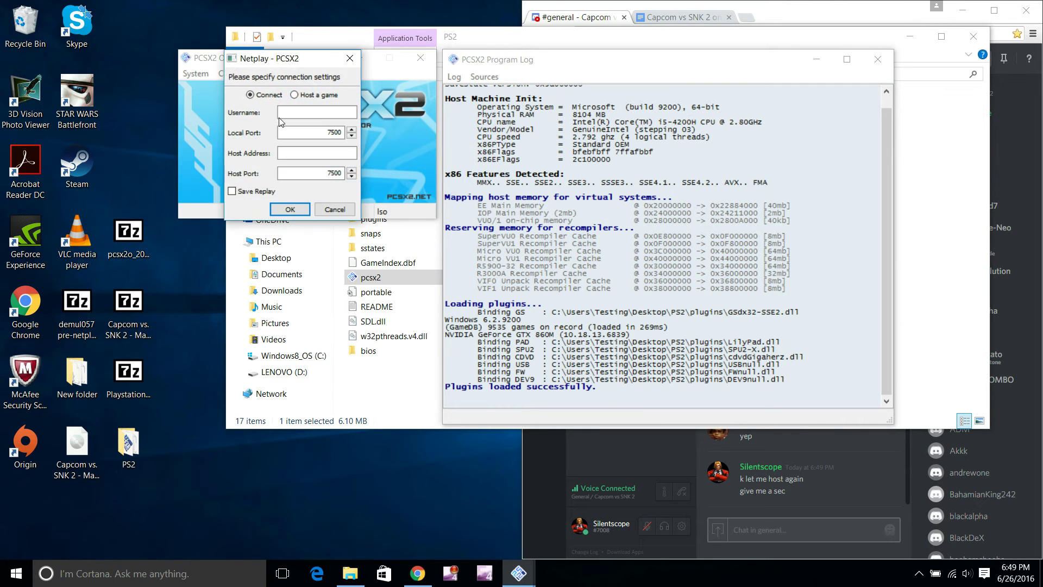
{"action": "left_click", "coordinate": [293, 96]}
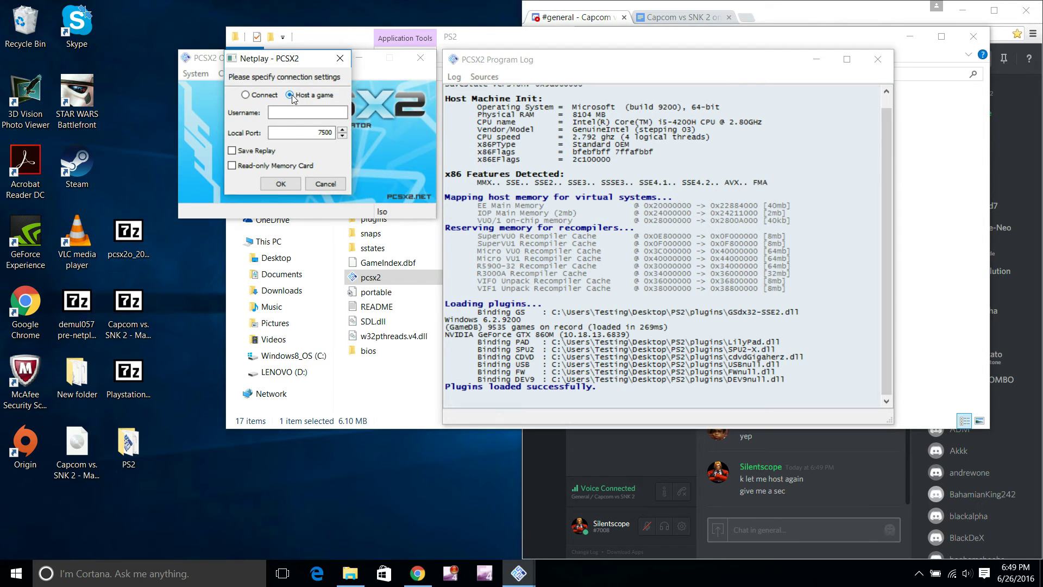
{"action": "left_click", "coordinate": [233, 167]}
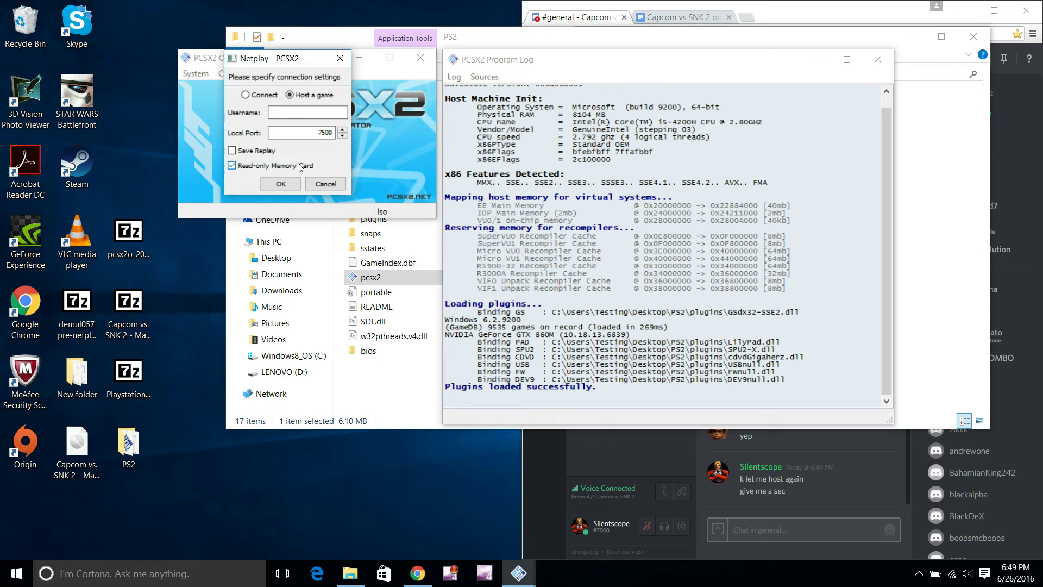
Enter the player's username for netplay, review the Connect settings, and return to hosting a game.
{"action": "left_click", "coordinate": [294, 115]}
{"action": "type", "text": "Silentscope"}
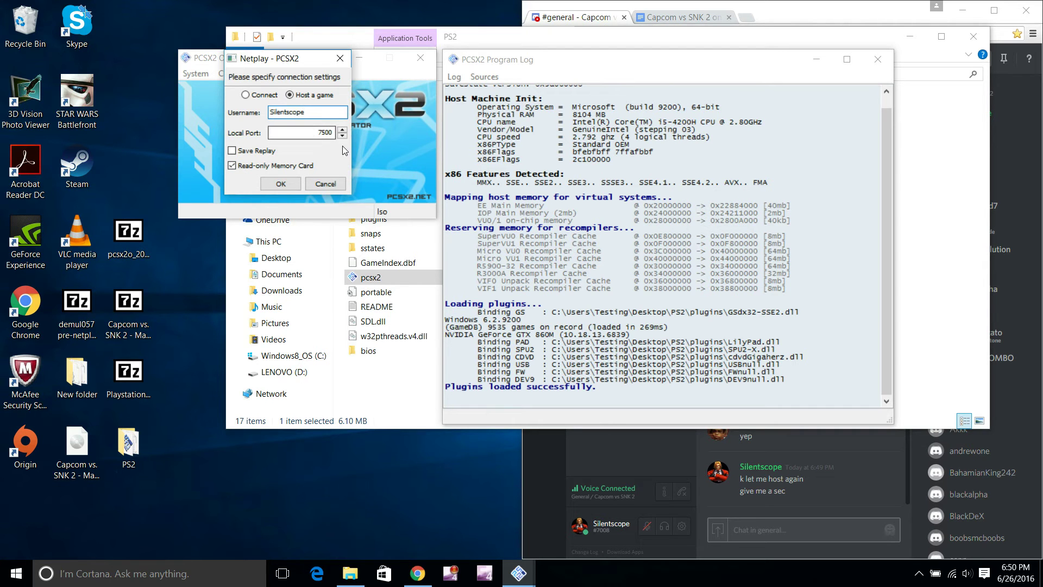
{"action": "left_click", "coordinate": [253, 97]}
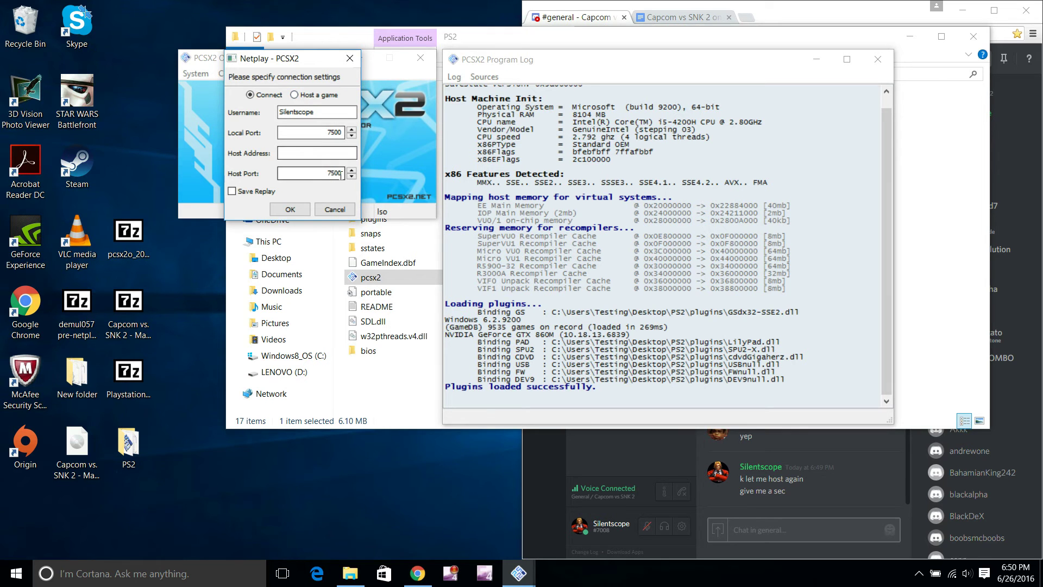
{"action": "left_click", "coordinate": [302, 95]}
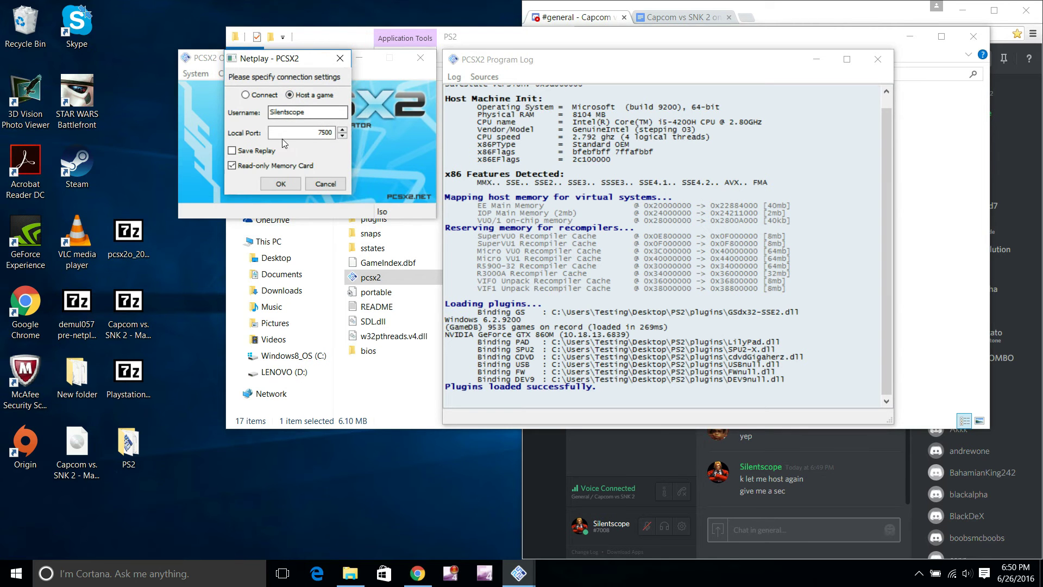
Start hosting on local port 7500 and allow pcsx2 through Windows Firewall on private networks as well.
{"action": "left_click", "coordinate": [281, 183]}
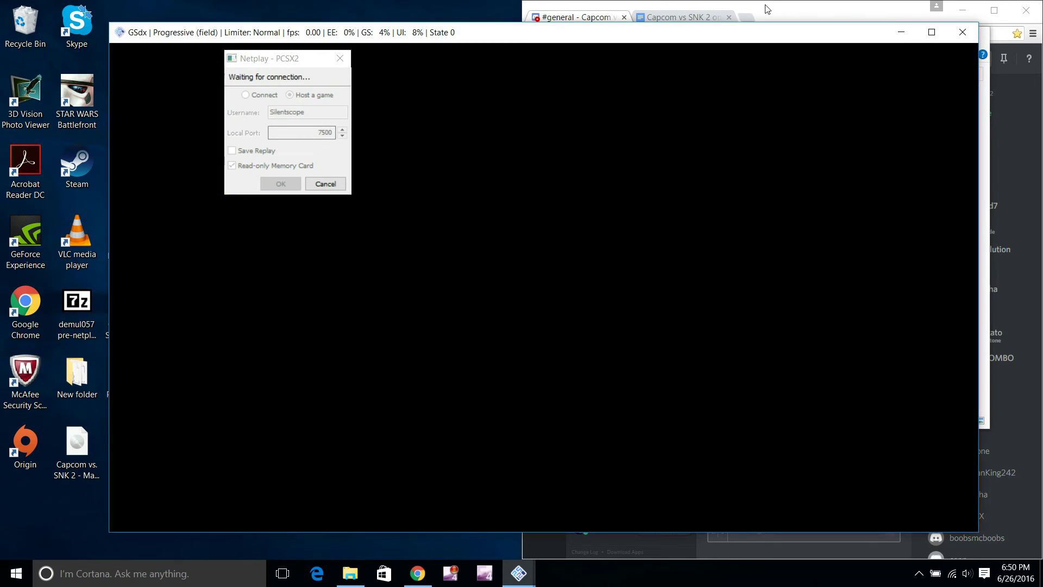
{"action": "left_click", "coordinate": [771, 8]}
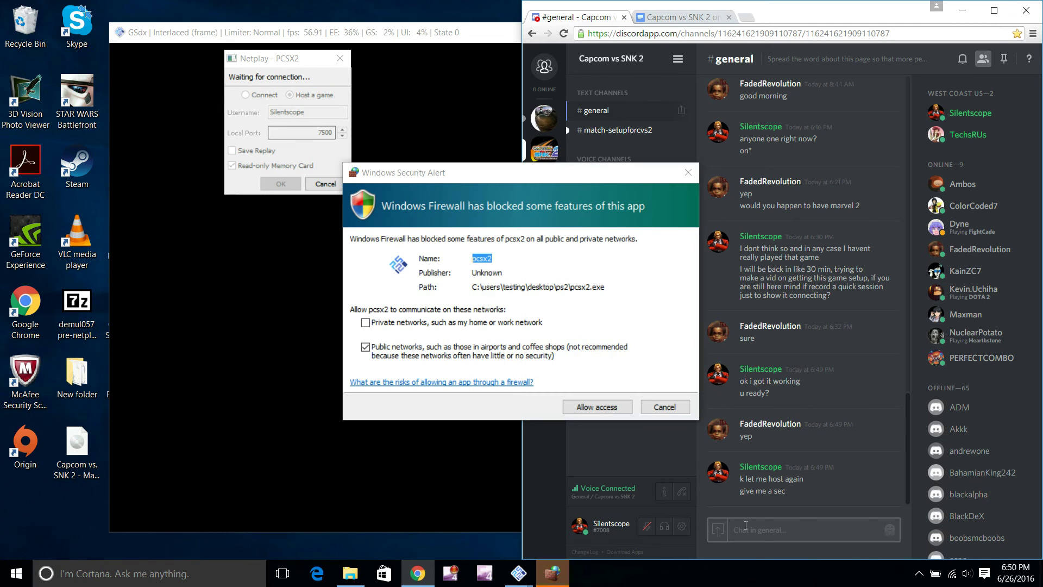
{"action": "left_click", "coordinate": [410, 324]}
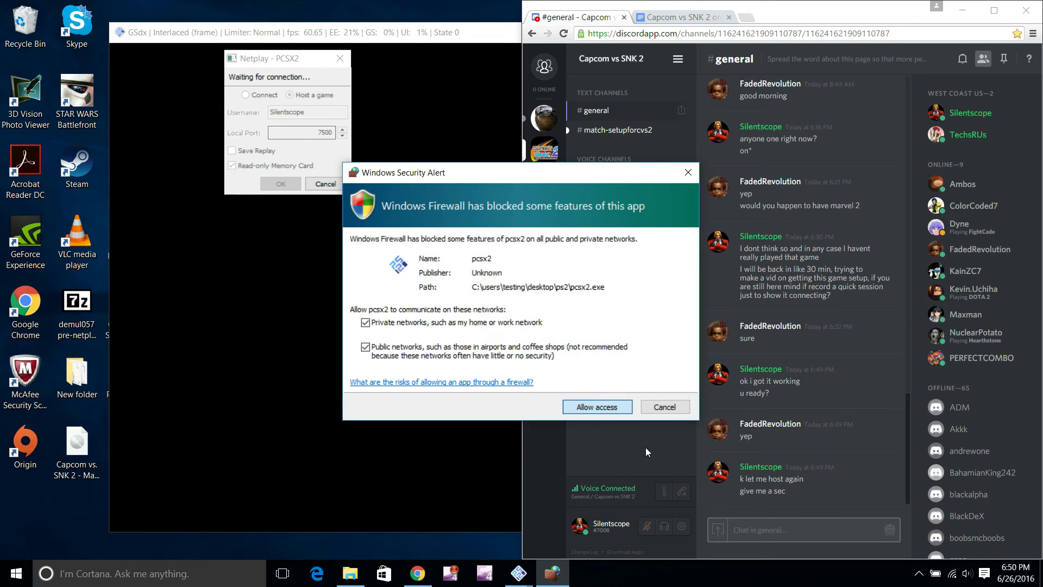
Post "ok ready", "u got my ip" and "?" in Discord's general channel.
{"action": "left_click", "coordinate": [769, 534]}
{"action": "type", "text": "ok ready"}
{"action": "key", "text": "Return"}
{"action": "type", "text": "u got my ip"}
{"action": "key", "text": "Return"}
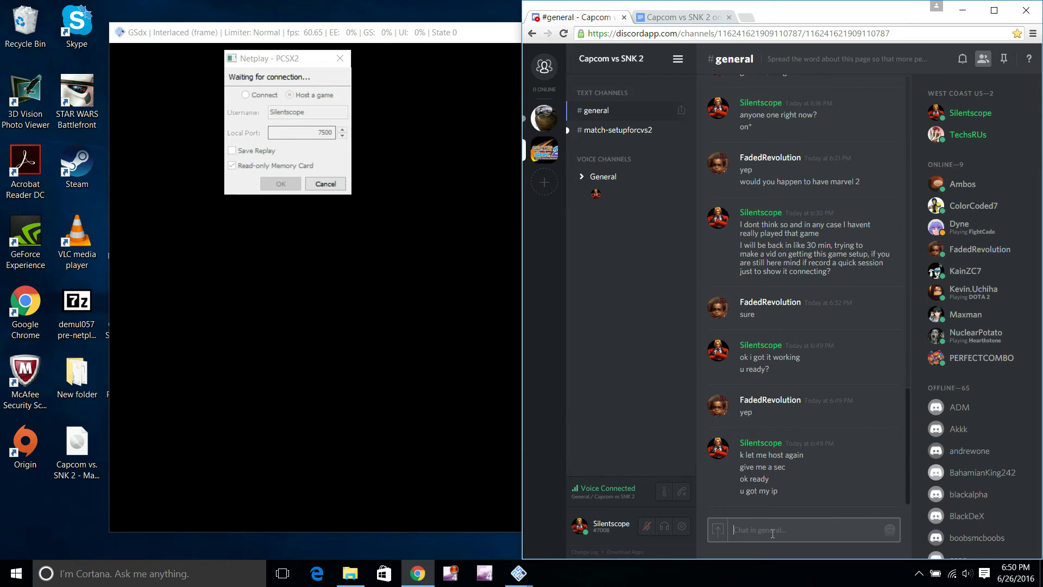
{"action": "type", "text": "?"}
{"action": "key", "text": "Return"}
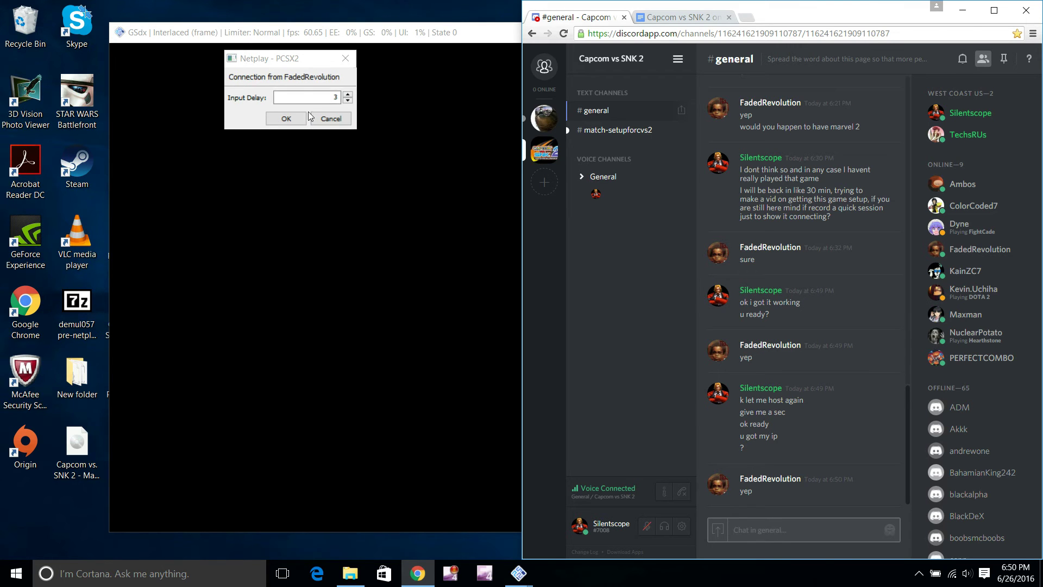
Accept the opponent's connection with an input delay of 3 and choose YES to start the game without saving.
{"action": "left_click", "coordinate": [336, 97]}
{"action": "key", "text": "BackSpace"}
{"action": "type", "text": "3"}
{"action": "left_click", "coordinate": [293, 120]}
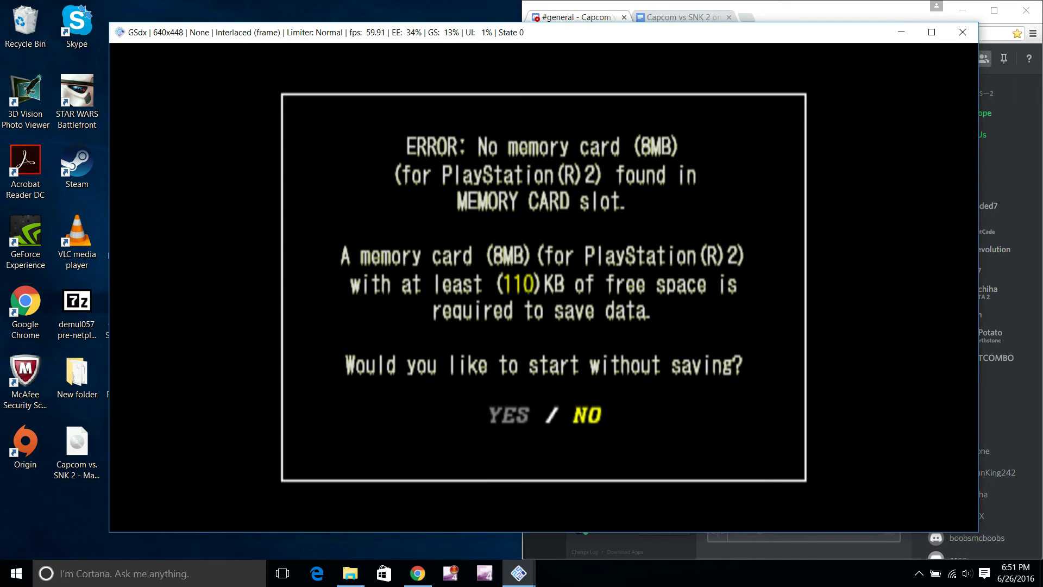
{"action": "key", "text": "Left"}
{"action": "key", "text": "Return"}
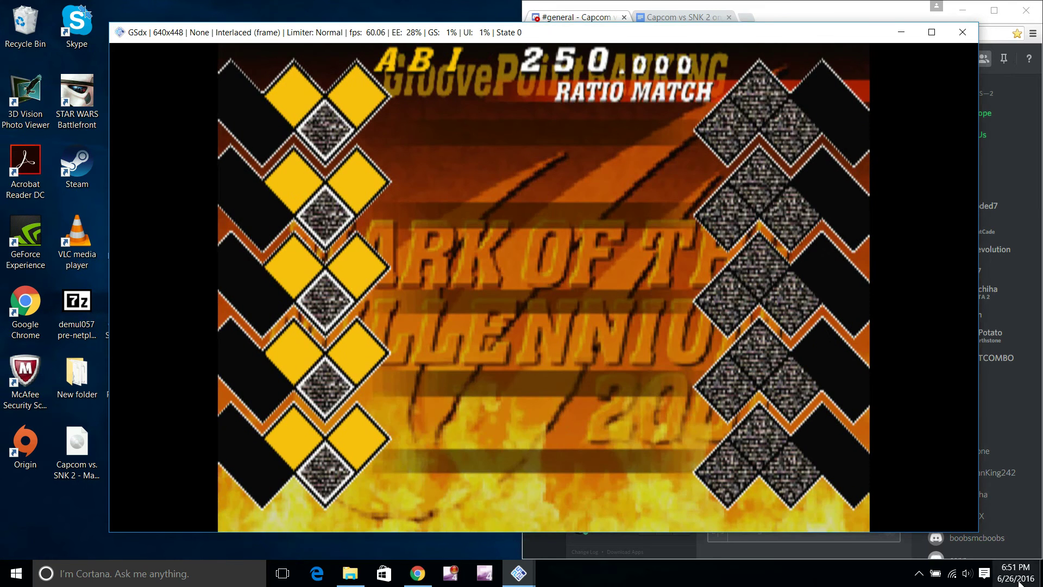
Lower the GSdx game's volume to about 4 in the Windows Volume Mixer.
{"action": "left_click", "coordinate": [967, 573]}
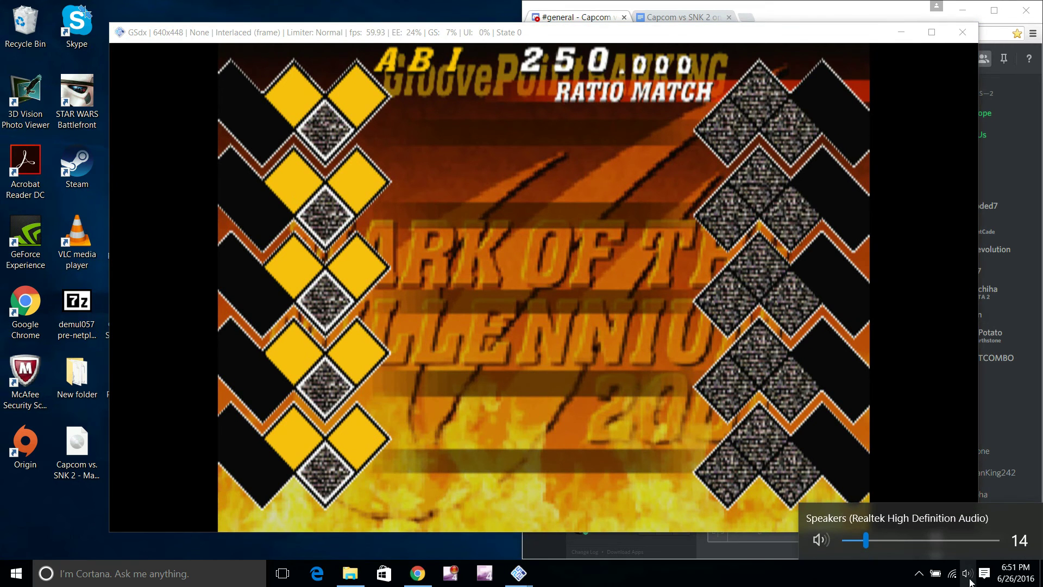
{"action": "right_click", "coordinate": [968, 575]}
{"action": "left_click", "coordinate": [959, 512]}
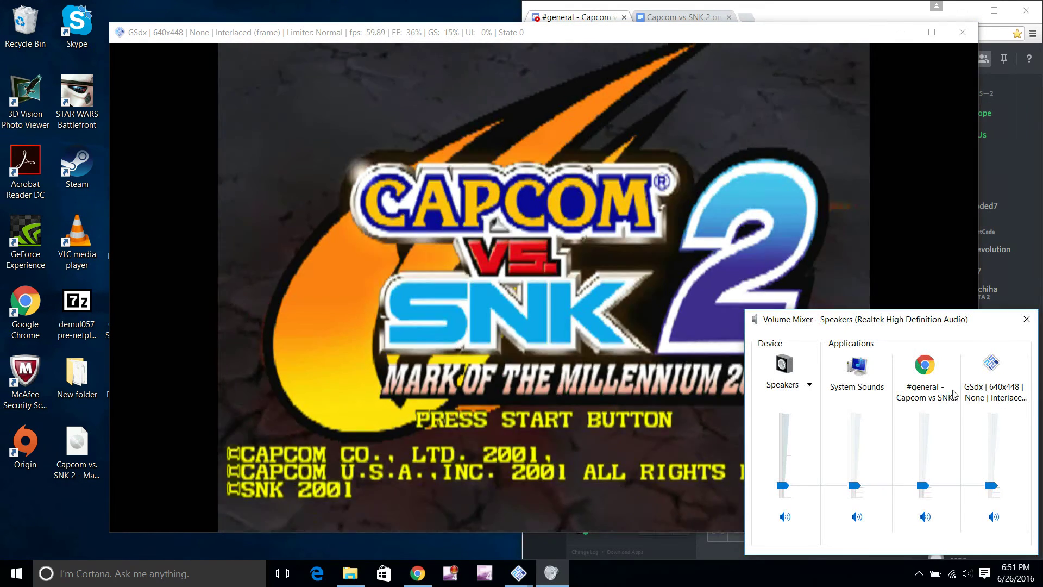
{"action": "left_click_drag", "start_coordinate": [990, 487], "coordinate": [991, 497]}
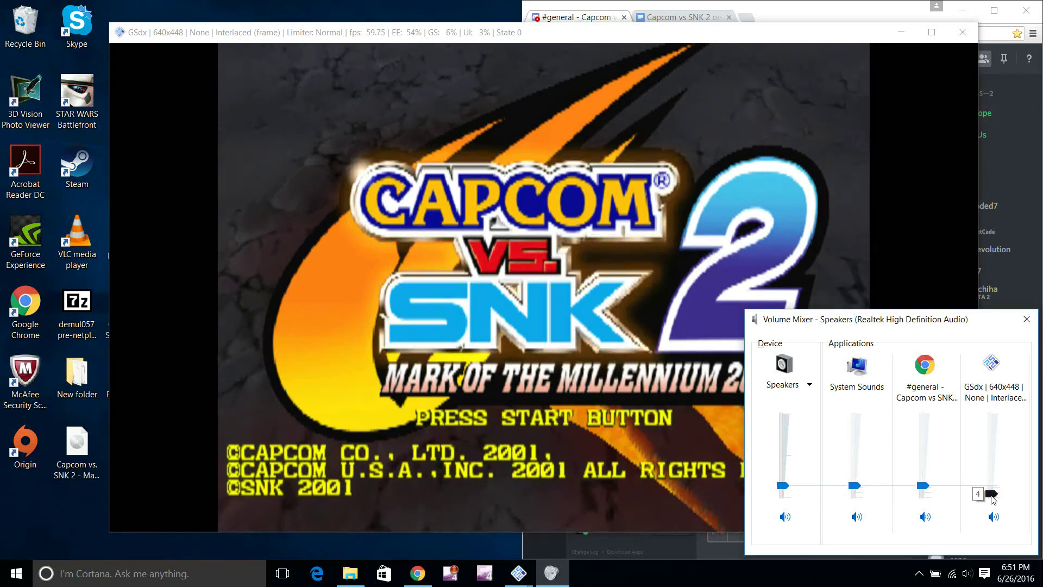
Return to the game and start a Ratio Match in VS Mode.
{"action": "left_click", "coordinate": [521, 177]}
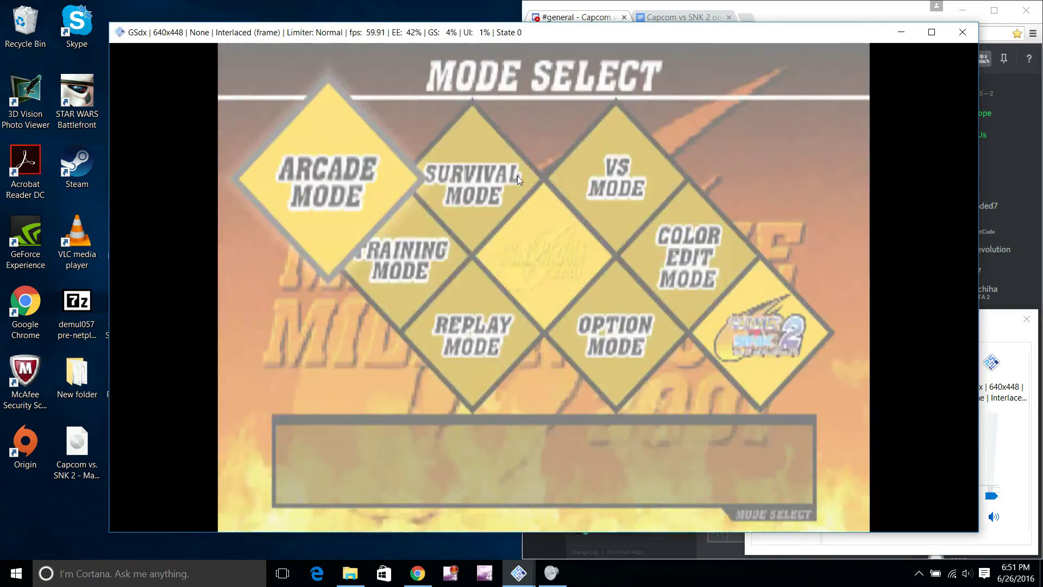
{"action": "key", "text": "Right"}
{"action": "key", "text": "Right"}
{"action": "key", "text": "Return"}
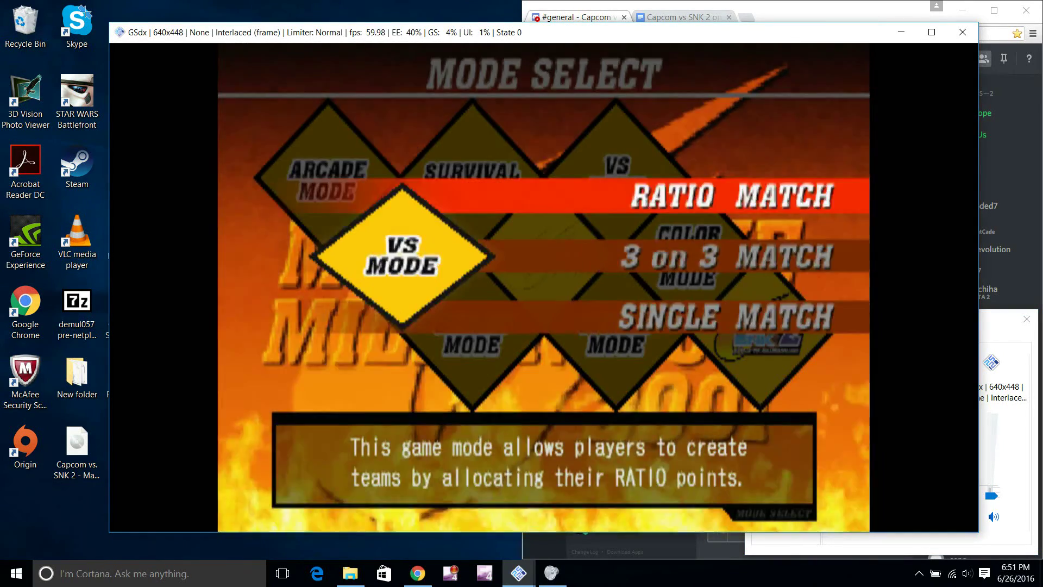
{"action": "key", "text": "Return"}
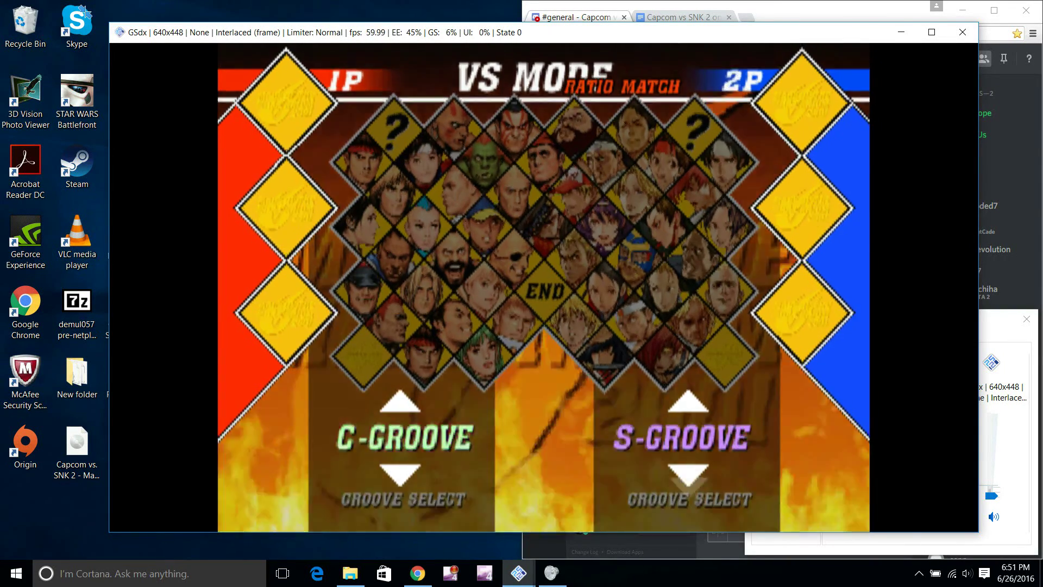
Choose K-Groove and pick the team's characters for player 1 in the Ratio Match.
{"action": "key", "text": "Up"}
{"action": "key", "text": "Return"}
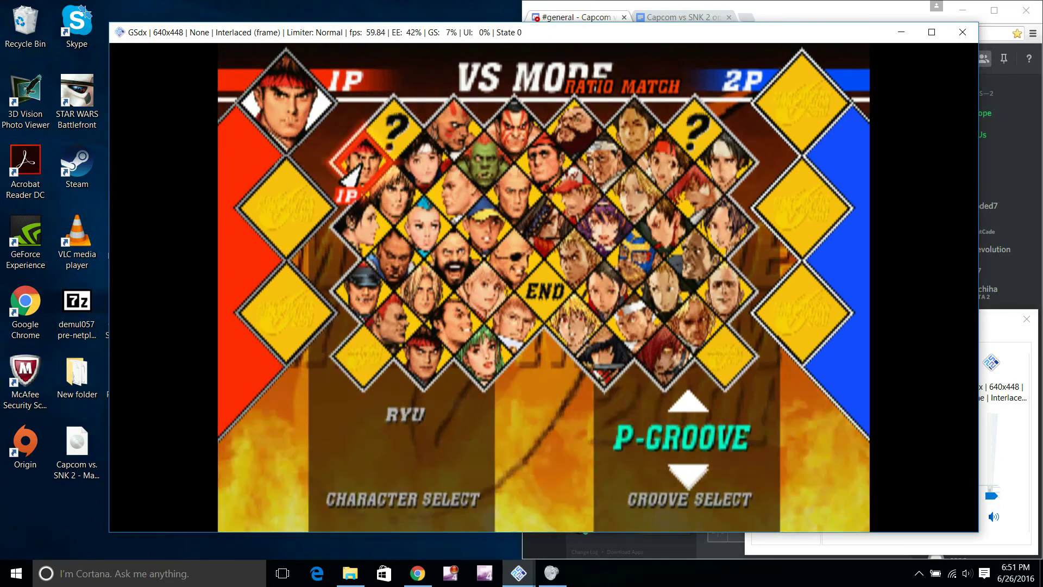
{"action": "key", "text": "Right"}
{"action": "key", "text": "Right"}
{"action": "key", "text": "Right"}
{"action": "key", "text": "Down"}
{"action": "key", "text": "Return"}
{"action": "key", "text": "Left"}
{"action": "key", "text": "Left"}
{"action": "key", "text": "Left"}
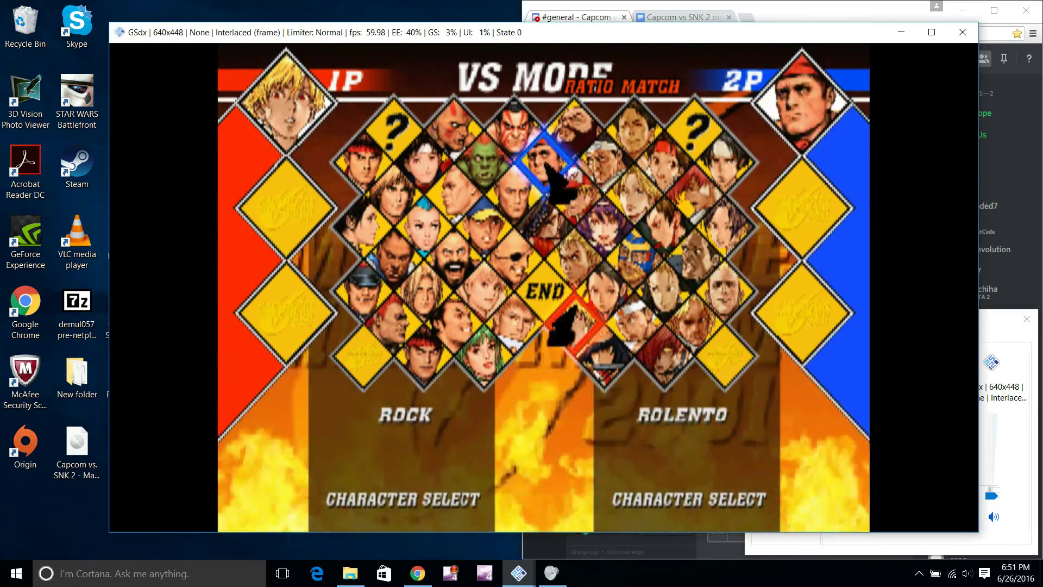
{"action": "key", "text": "Return"}
{"action": "key", "text": "Left"}
{"action": "key", "text": "Left"}
{"action": "key", "text": "Left"}
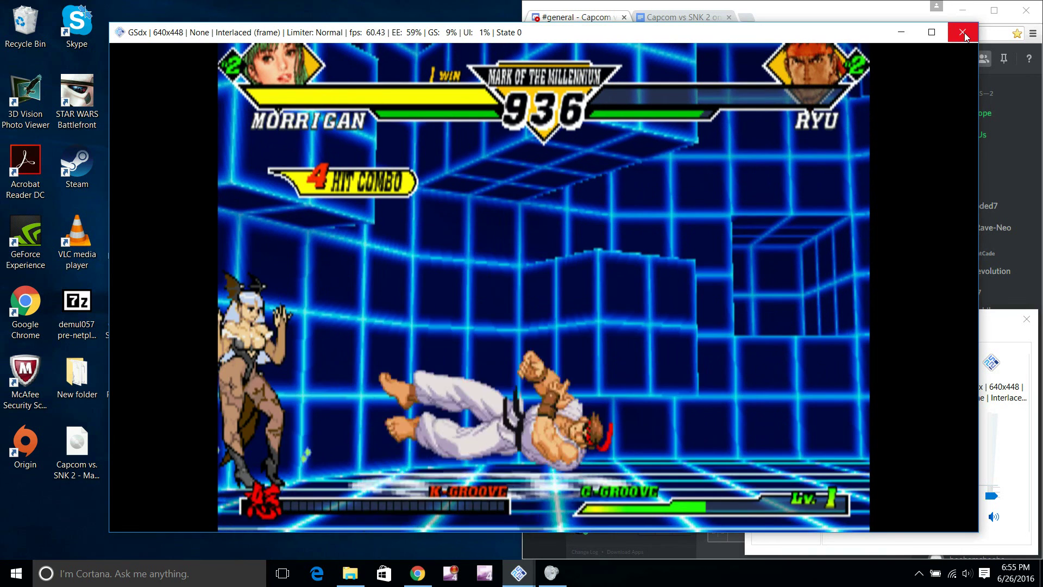
Close the running game and post "thanks man" and "will play again in a bit" in Discord's general channel.
{"action": "left_click", "coordinate": [963, 32]}
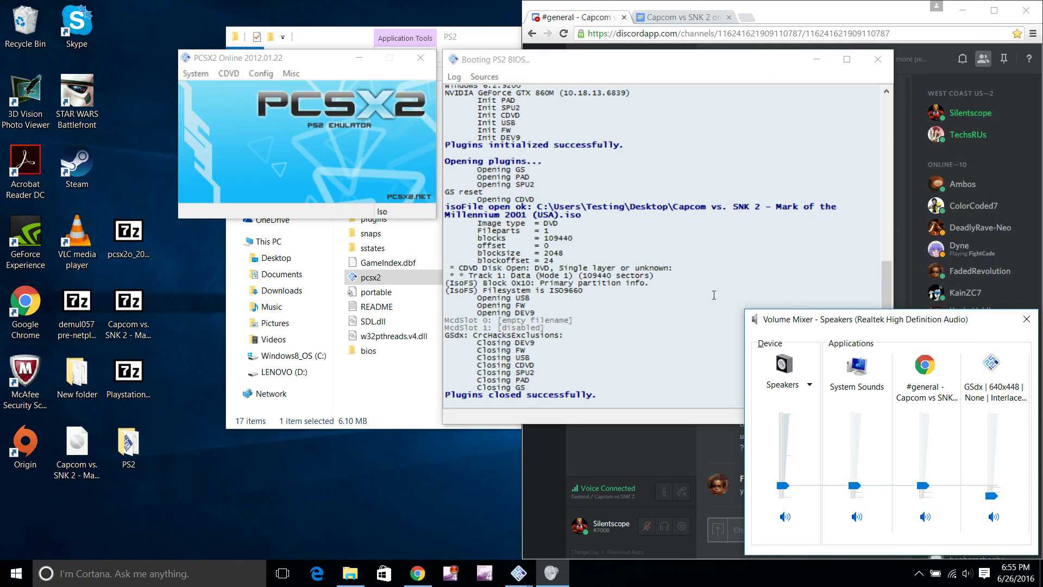
{"action": "left_click", "coordinate": [693, 438]}
{"action": "left_click", "coordinate": [780, 524]}
{"action": "type", "text": "thanks man"}
{"action": "key", "text": "Return"}
{"action": "type", "text": "will play again"}
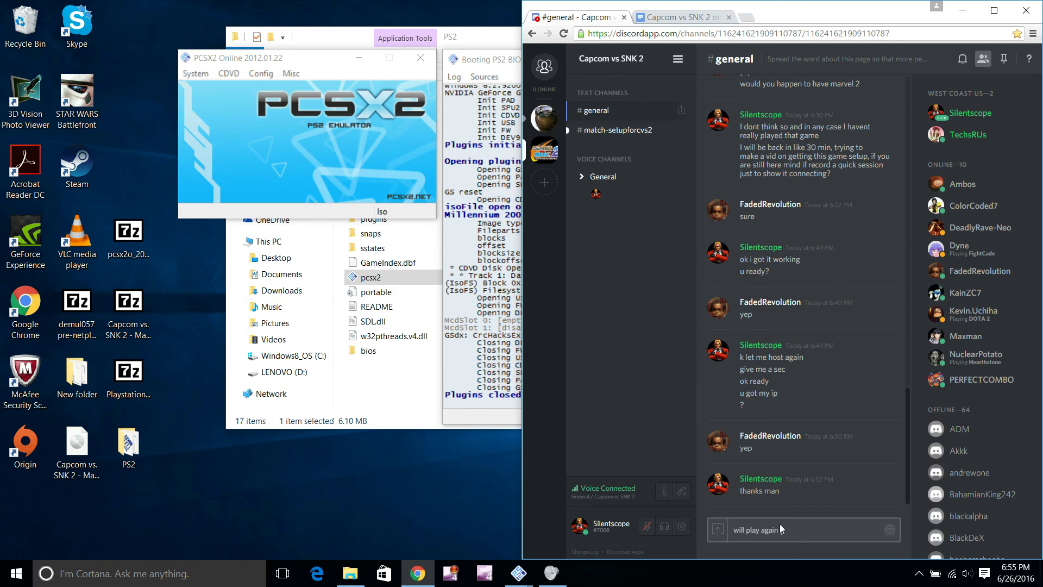
{"action": "type", "text": " in a bit"}
{"action": "key", "text": "Return"}
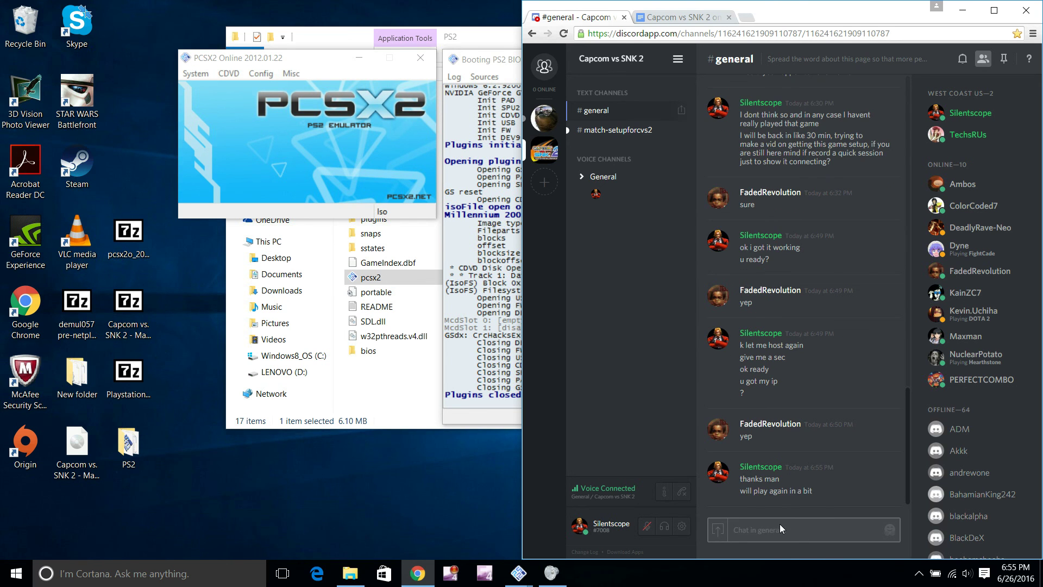